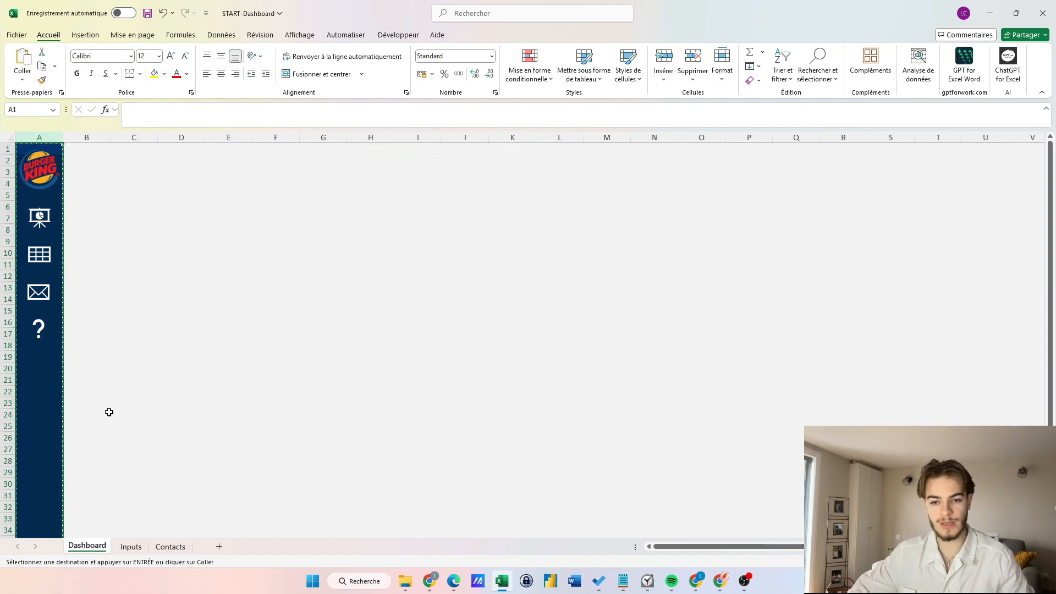
Paste the sidebar column into the Inputs and Contacts sheets, then return to the Dashboard.
{"action": "left_click", "coordinate": [131, 546]}
{"action": "key", "text": "ctrl+v"}
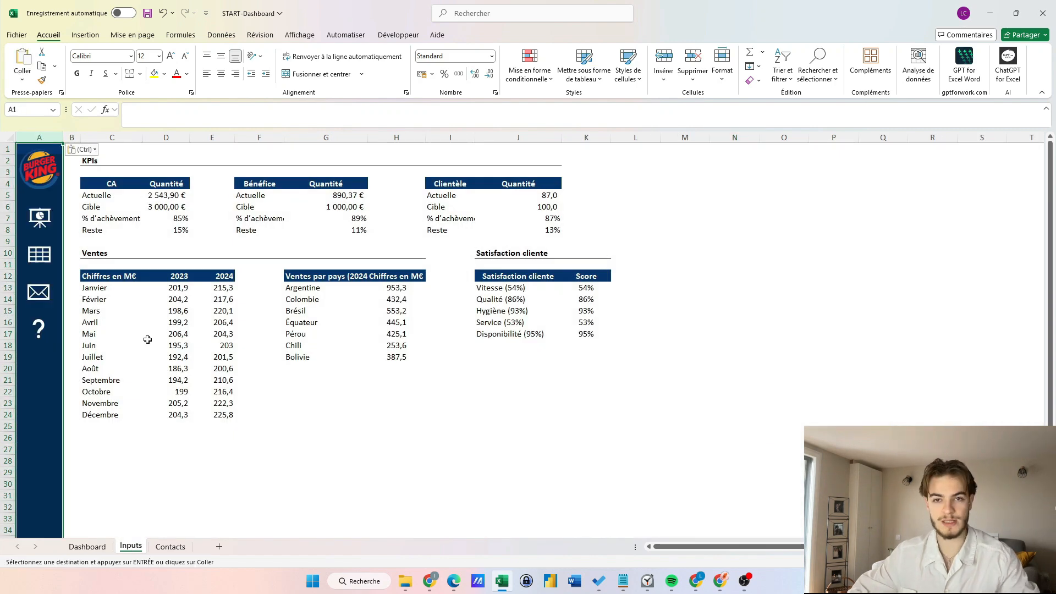
{"action": "left_click", "coordinate": [176, 546]}
{"action": "key", "text": "ctrl+v"}
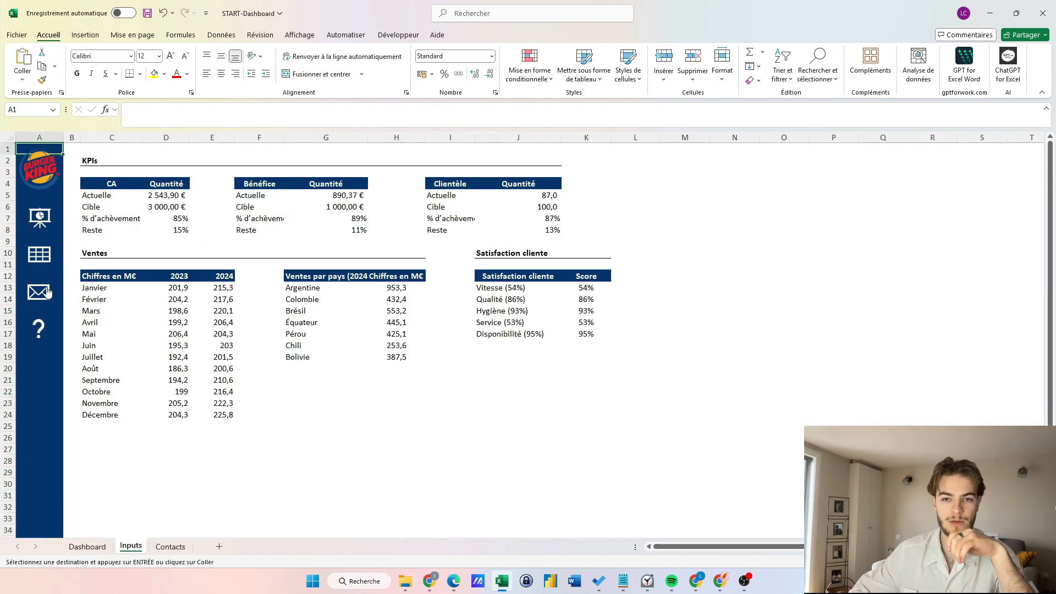
{"action": "left_click", "coordinate": [44, 216]}
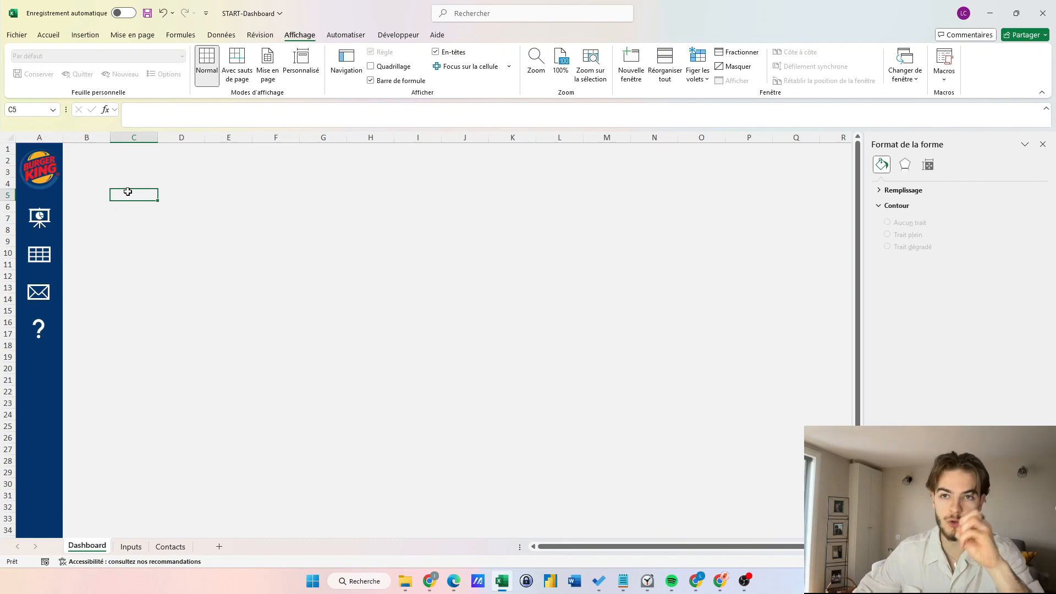
Draw a rounded rectangle card and enlarge it into the bottom-left Graphique card.
{"action": "left_click", "coordinate": [84, 34]}
{"action": "left_click", "coordinate": [210, 83]}
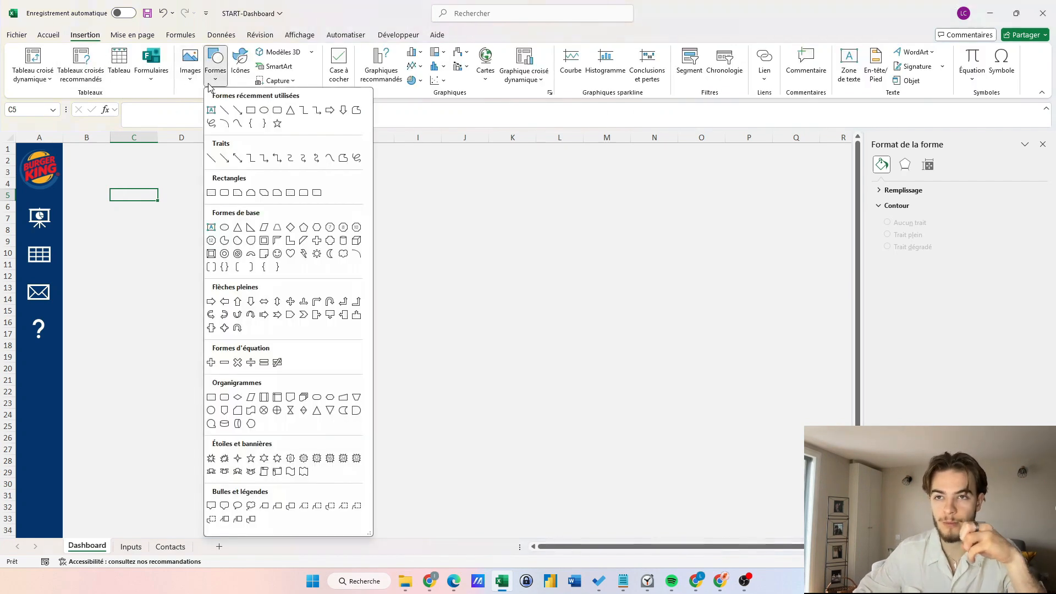
{"action": "left_click", "coordinate": [277, 110]}
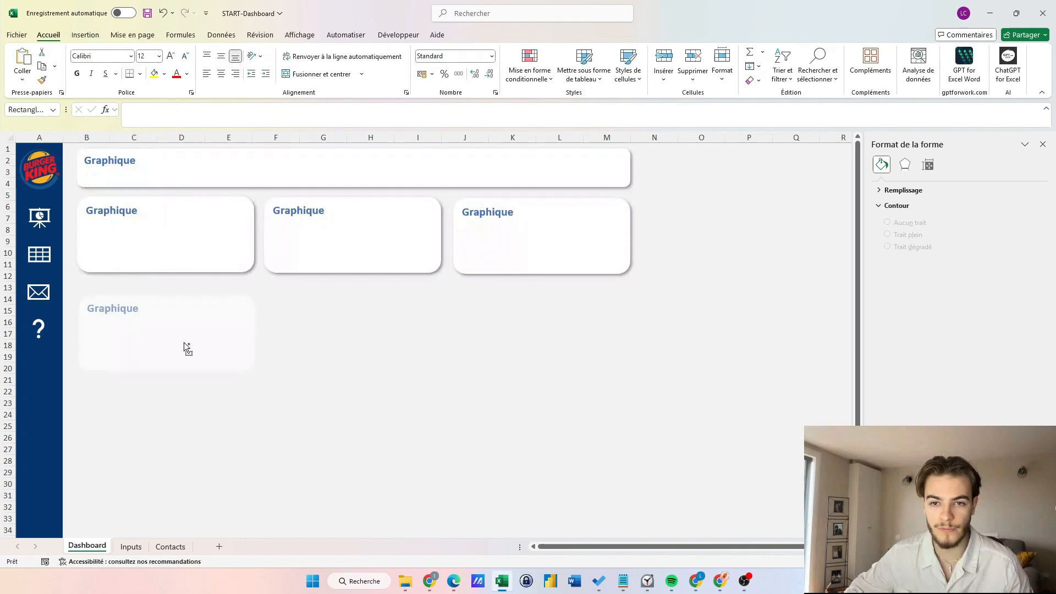
{"action": "left_click_drag", "start_coordinate": [184, 342], "coordinate": [182, 338]}
{"action": "key", "text": "alt"}
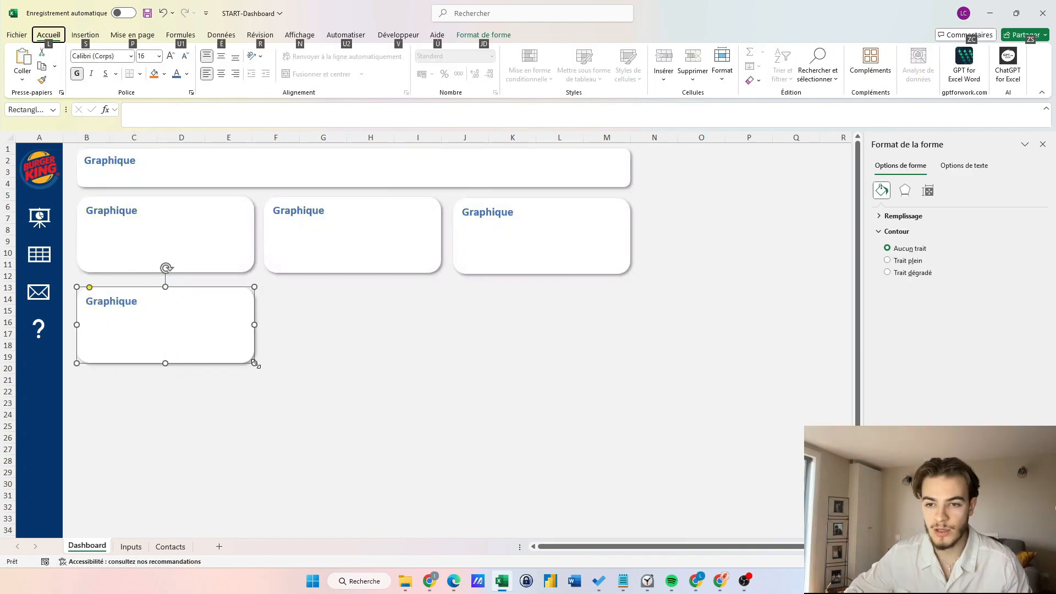
{"action": "left_click_drag", "start_coordinate": [255, 363], "coordinate": [439, 515]}
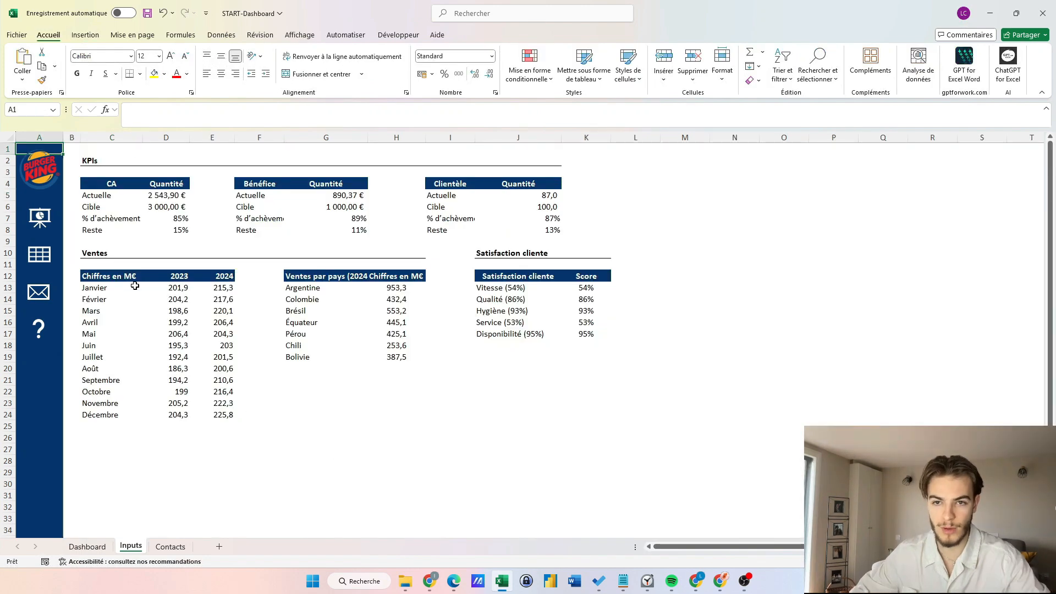
{"action": "left_click", "coordinate": [340, 475]}
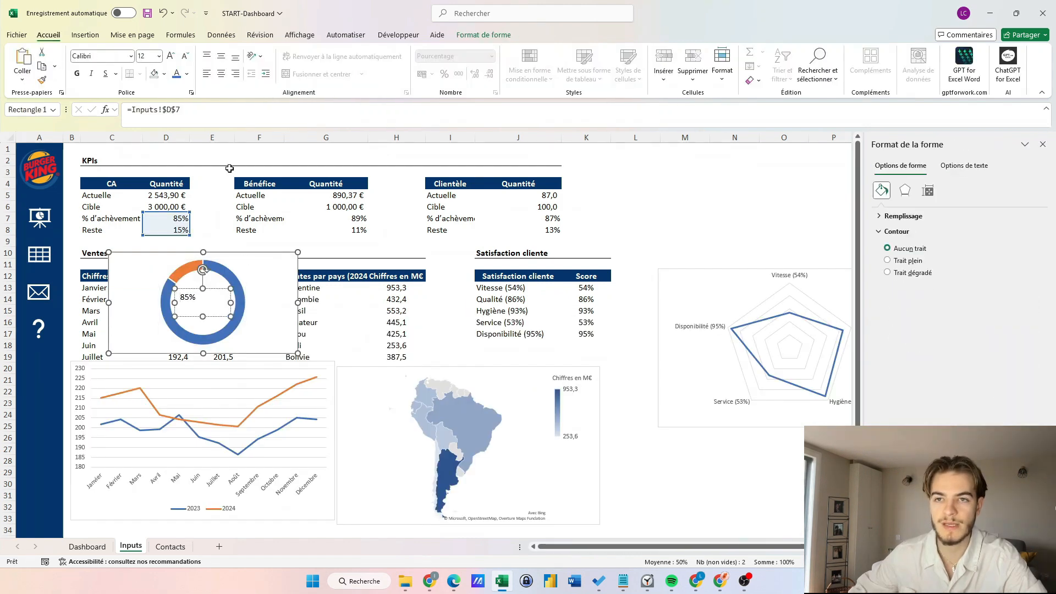
Centre the 85% donut label both ways, make it bold and size 16.
{"action": "left_click", "coordinate": [221, 73]}
{"action": "left_click", "coordinate": [223, 57]}
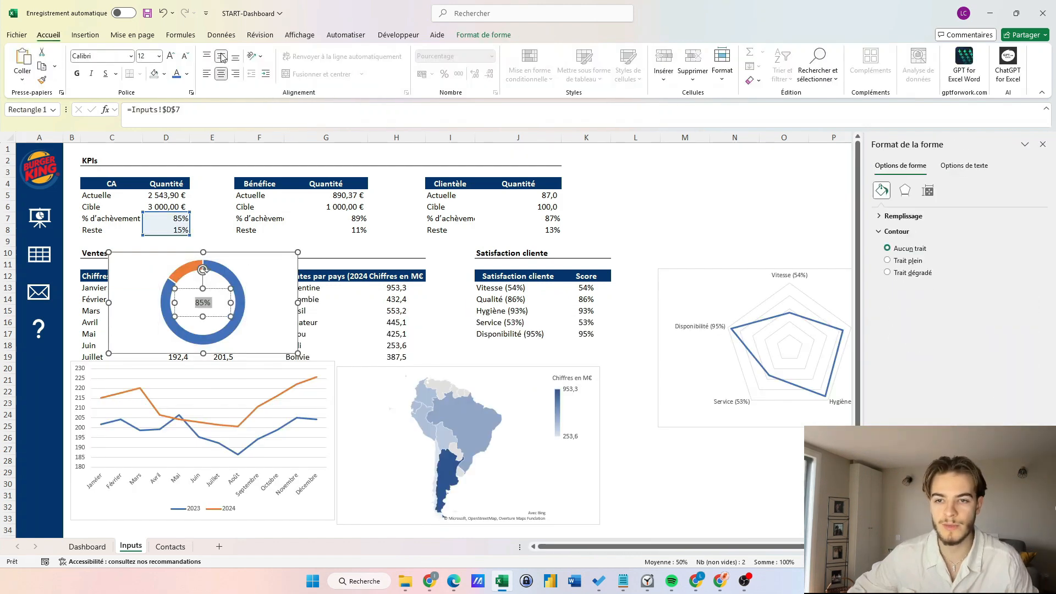
{"action": "left_click", "coordinate": [76, 73]}
{"action": "left_click", "coordinate": [170, 56]}
{"action": "left_click", "coordinate": [170, 55]}
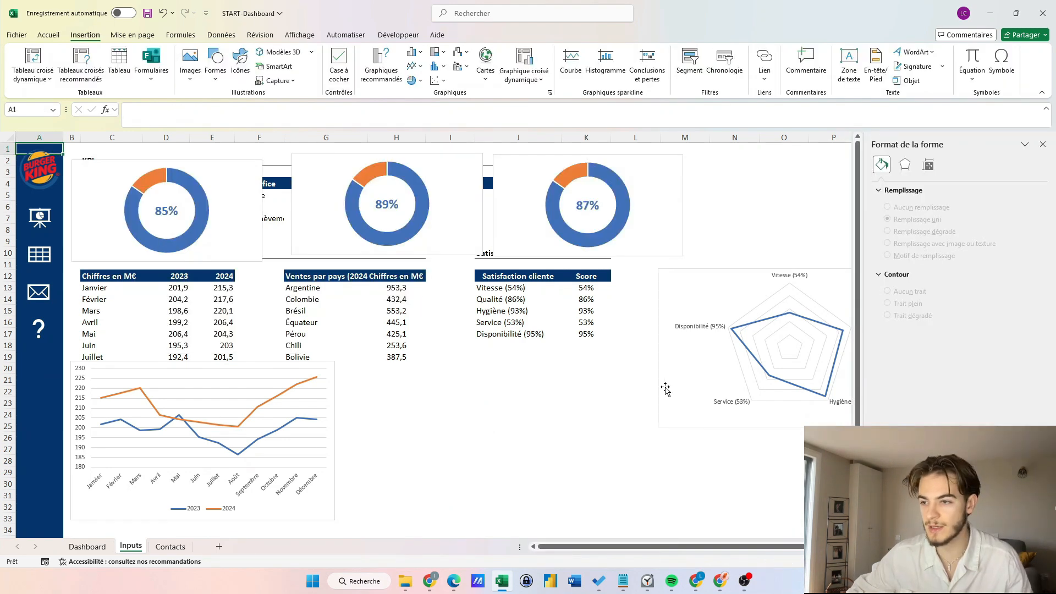
Cut the satisfaction radar chart and bring it onto the Dashboard.
{"action": "left_click", "coordinate": [672, 387]}
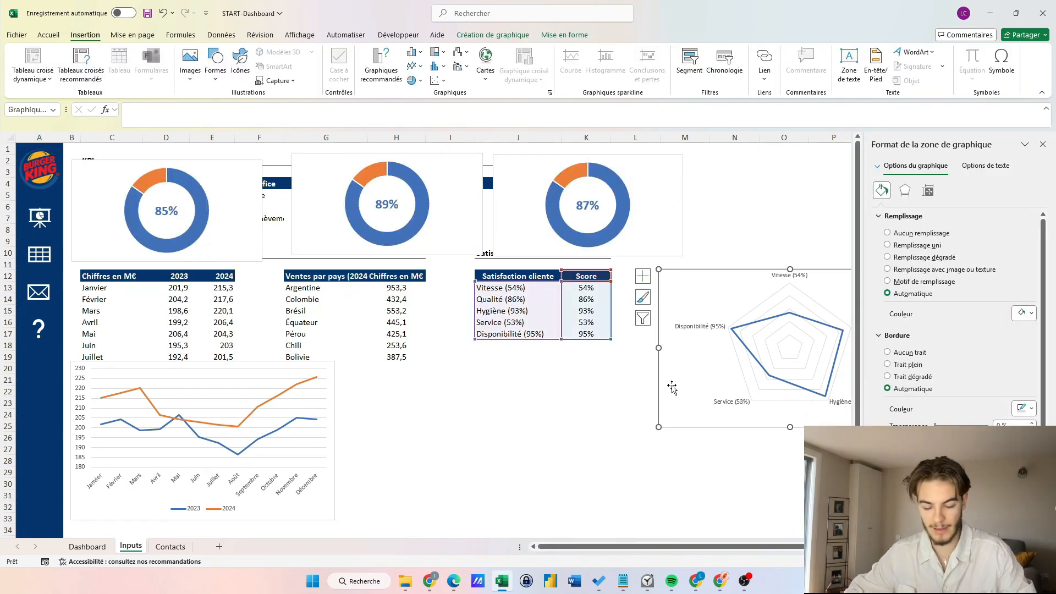
{"action": "key", "text": "ctrl+x"}
{"action": "key", "text": "ctrl+Page_Up"}
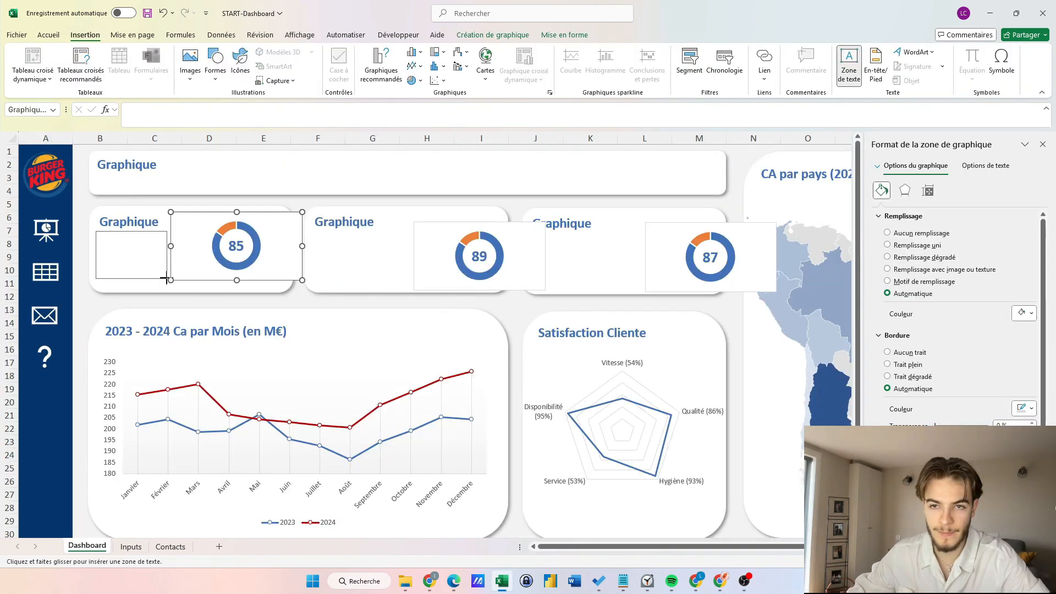
Draw a text box in the first KPI card and start a formula in it.
{"action": "left_click_drag", "start_coordinate": [166, 278], "coordinate": [167, 279]}
{"action": "left_click", "coordinate": [145, 126]}
{"action": "type", "text": "="}
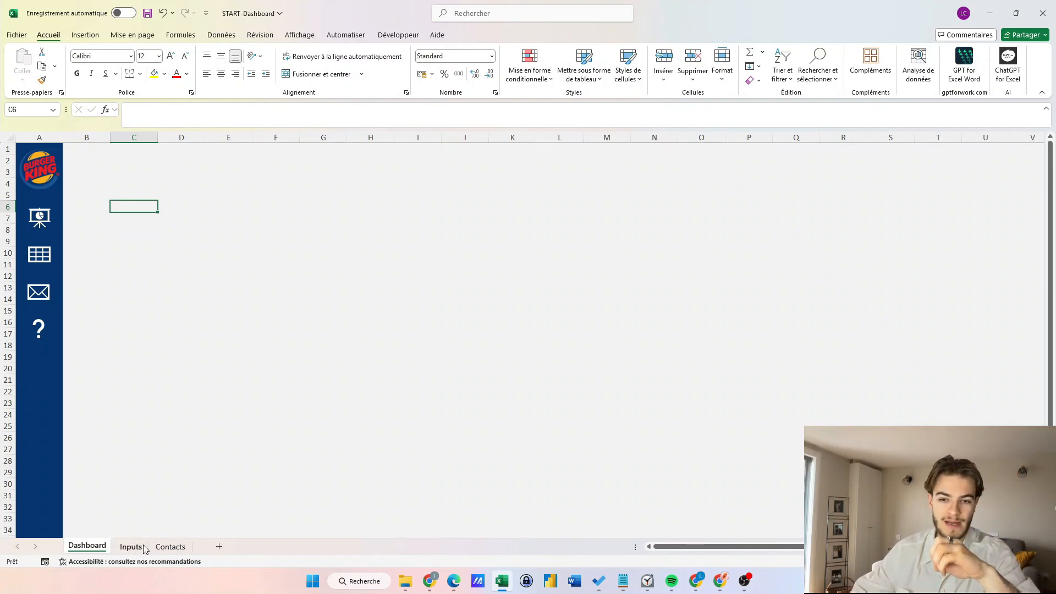
{"action": "left_click", "coordinate": [134, 267]}
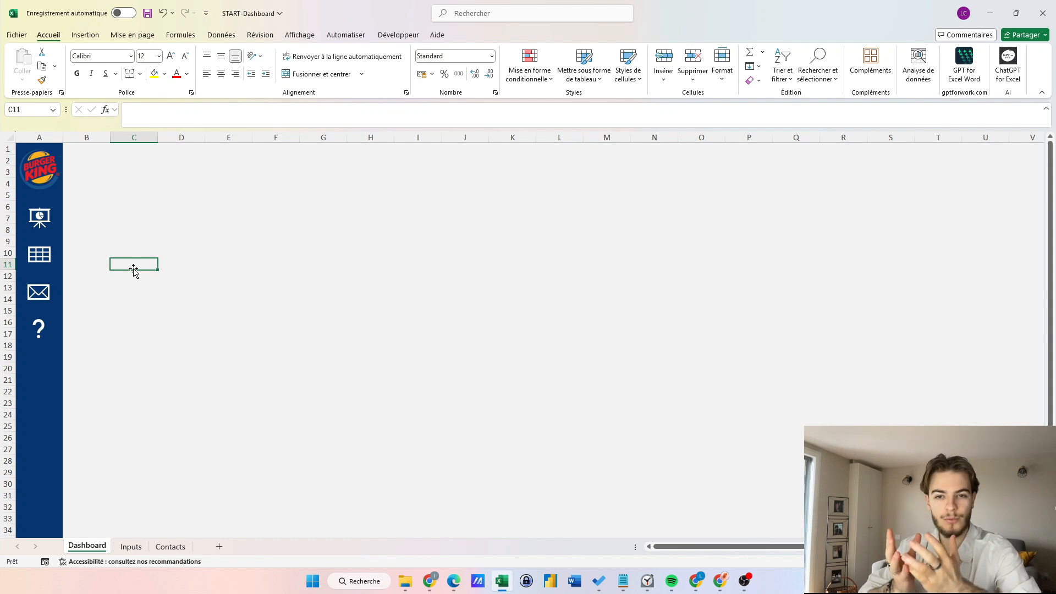
{"action": "left_click", "coordinate": [131, 547]}
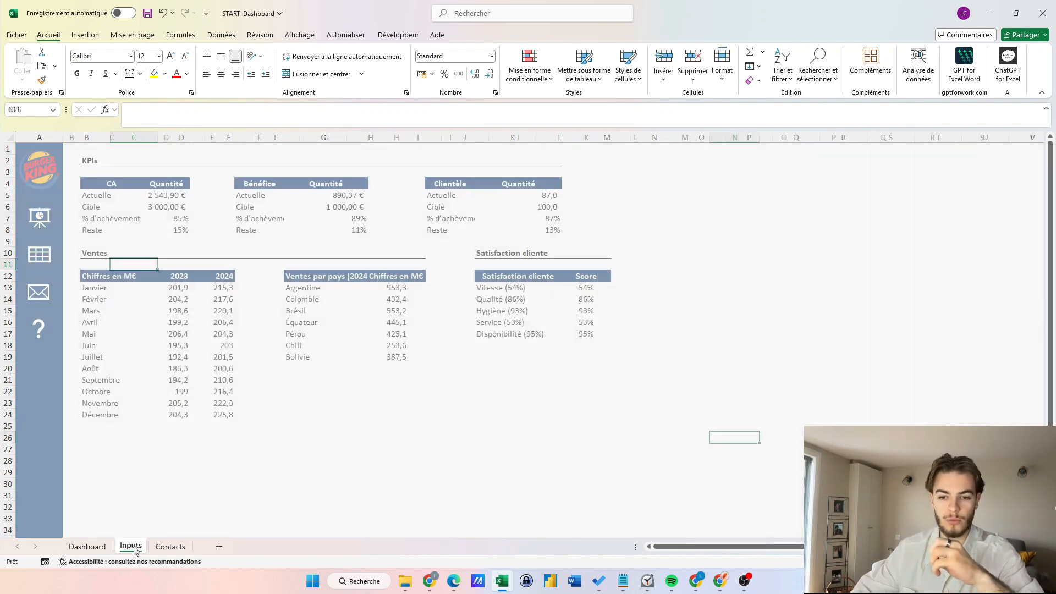
{"action": "left_click", "coordinate": [171, 546]}
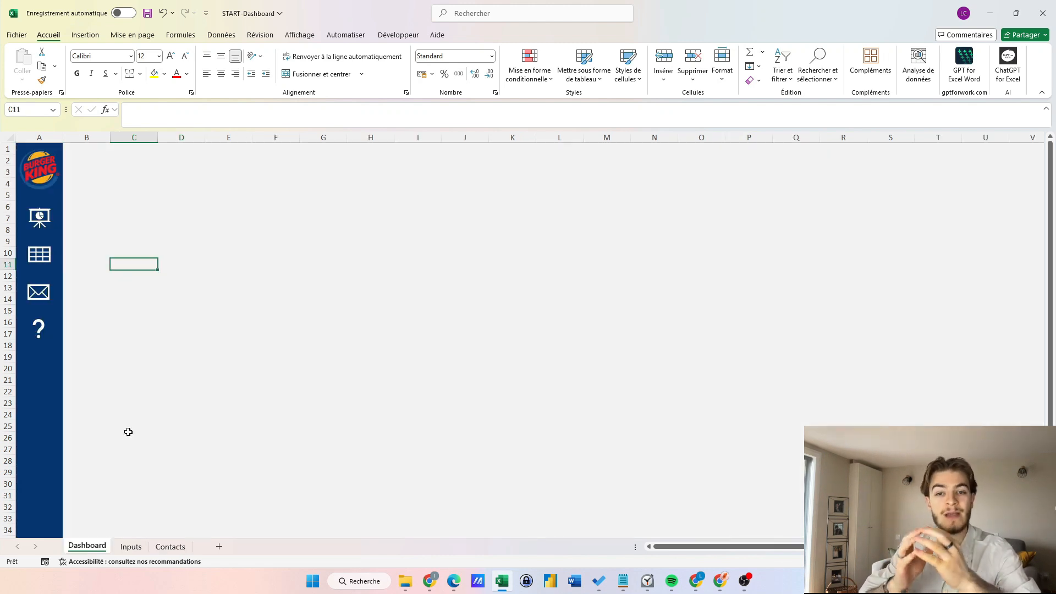
{"action": "key", "text": "Up"}
Check the sidebar icons and browse the Inputs and Contacts sheets before linking.
{"action": "left_click", "coordinate": [45, 218]}
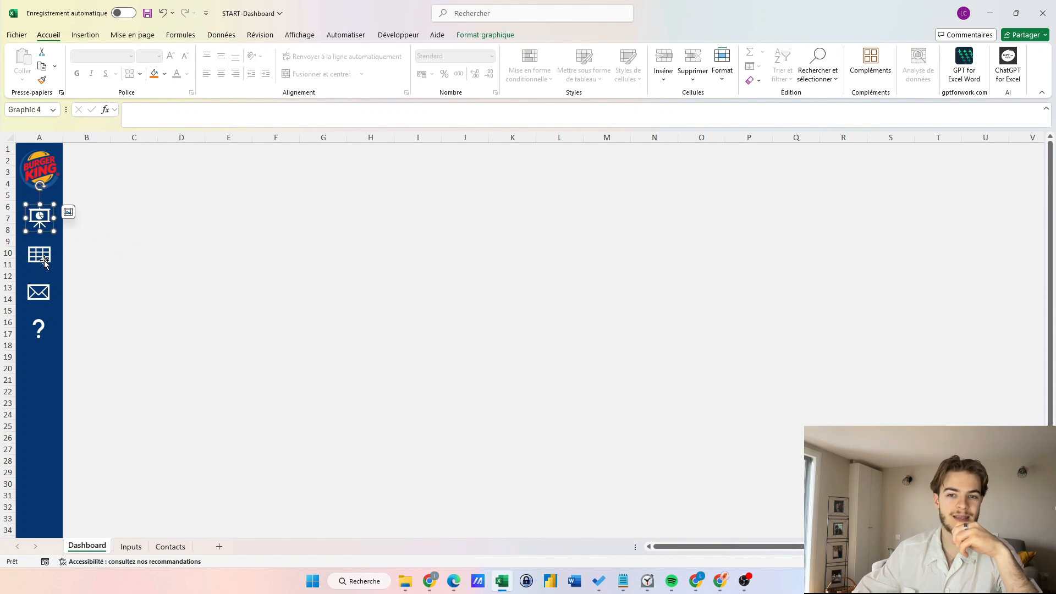
{"action": "left_click", "coordinate": [59, 252]}
{"action": "left_click", "coordinate": [34, 308]}
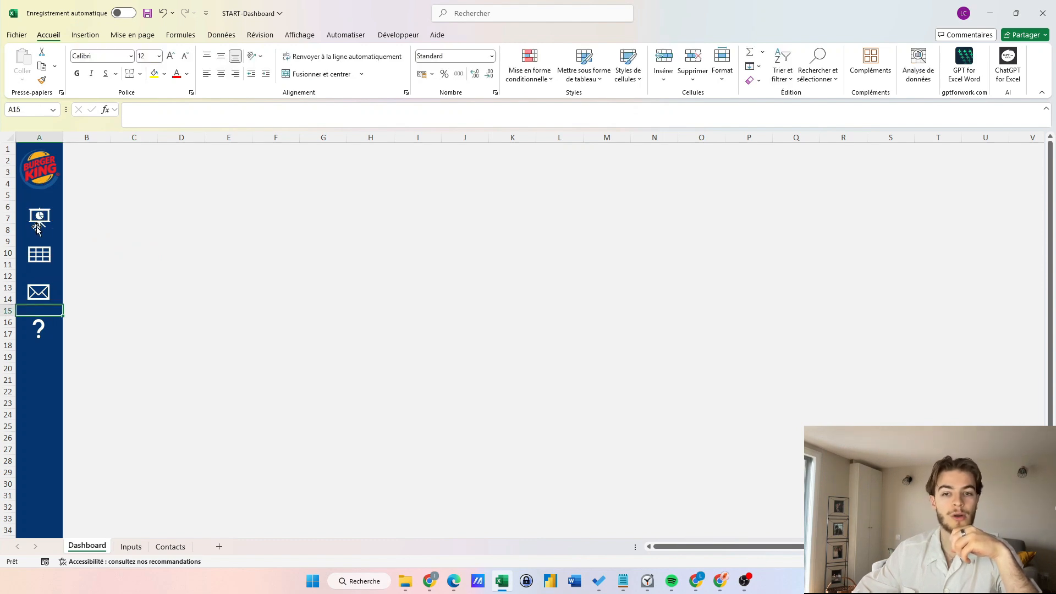
{"action": "left_click", "coordinate": [130, 547]}
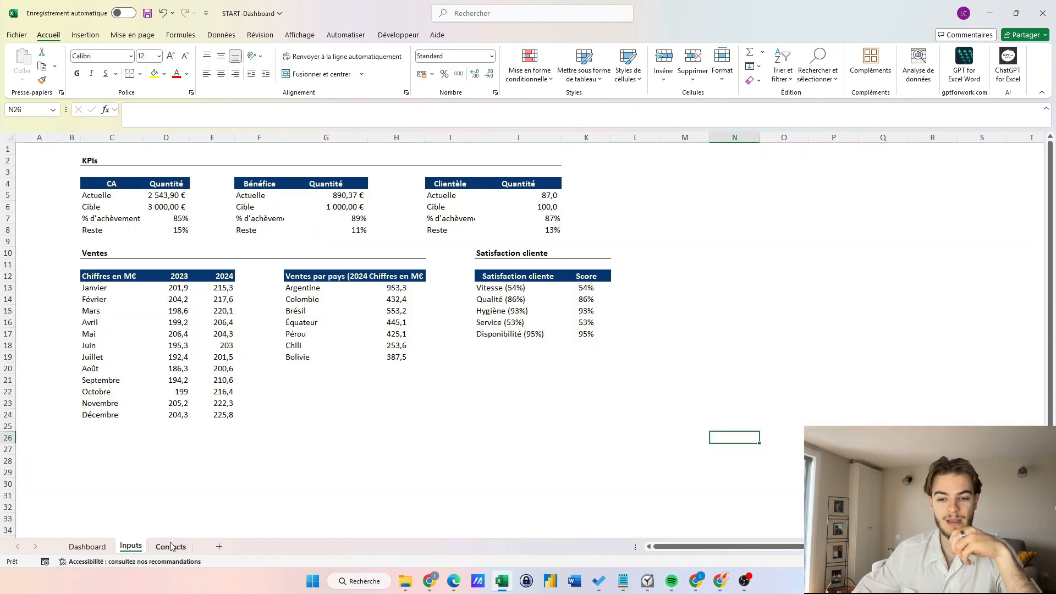
{"action": "left_click", "coordinate": [171, 546]}
{"action": "left_click", "coordinate": [88, 546]}
Link the table icon to the Inputs sheet in this document.
{"action": "right_click", "coordinate": [40, 254]}
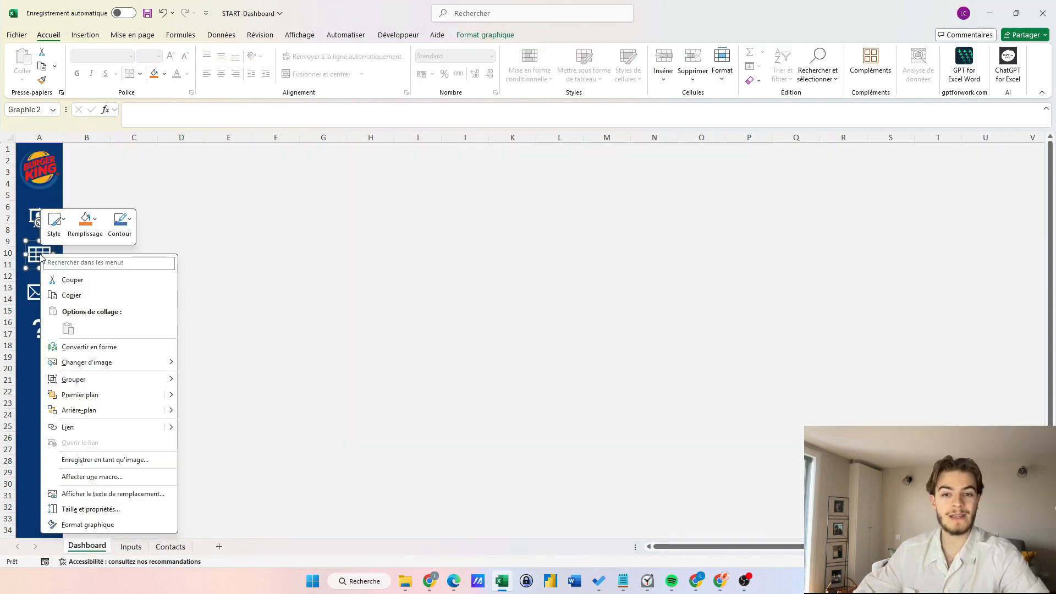
{"action": "left_click", "coordinate": [89, 427]}
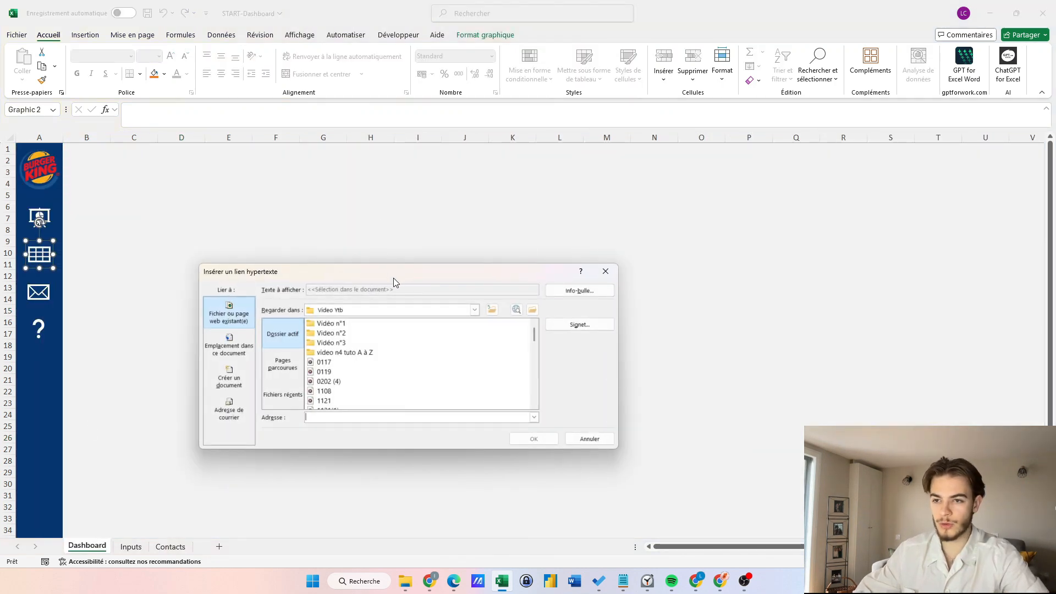
{"action": "left_click_drag", "start_coordinate": [394, 278], "coordinate": [359, 145]}
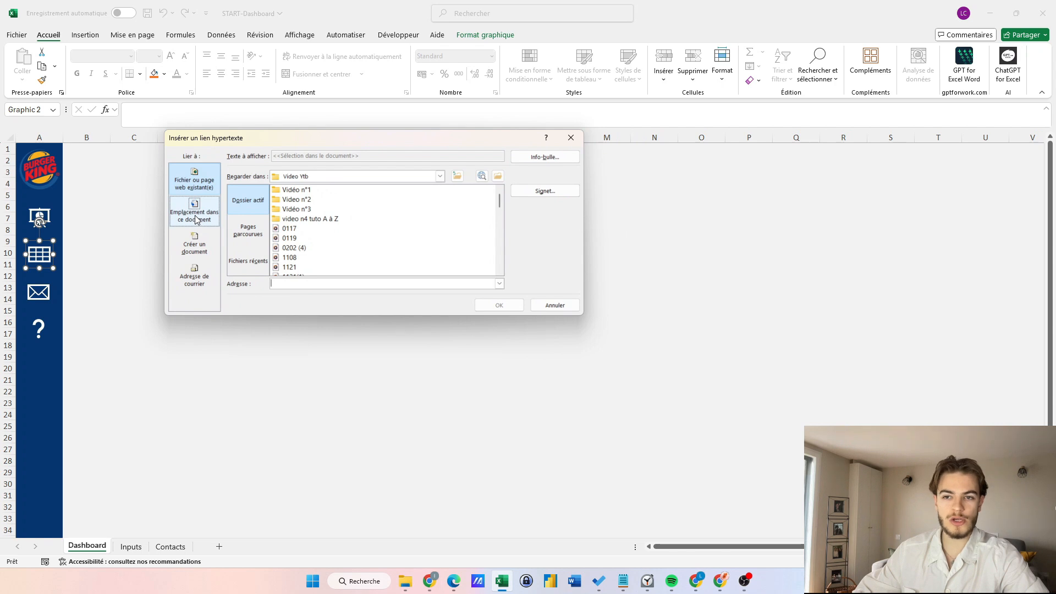
{"action": "left_click", "coordinate": [196, 220]}
{"action": "left_click", "coordinate": [253, 228]}
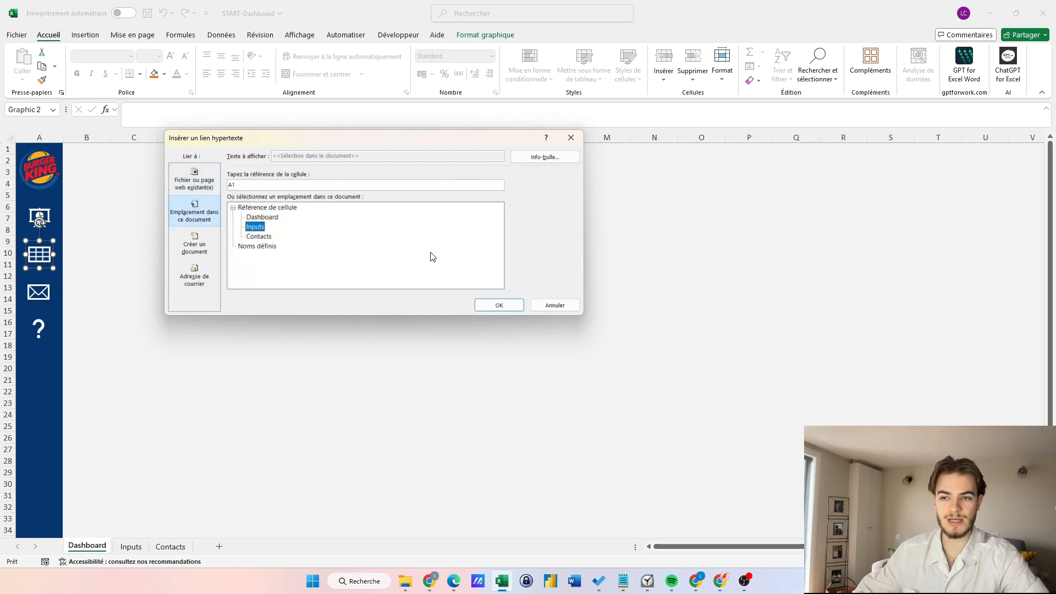
{"action": "key", "text": "Return"}
Link the envelope icon to the Contacts sheet.
{"action": "left_click", "coordinate": [38, 293]}
{"action": "right_click", "coordinate": [38, 295]}
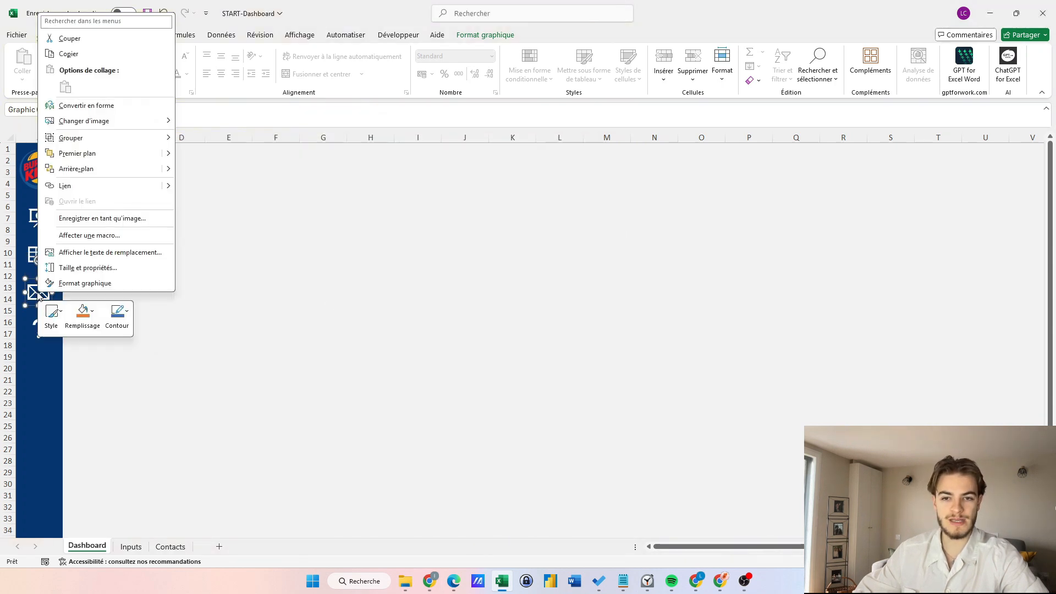
{"action": "left_click", "coordinate": [77, 187]}
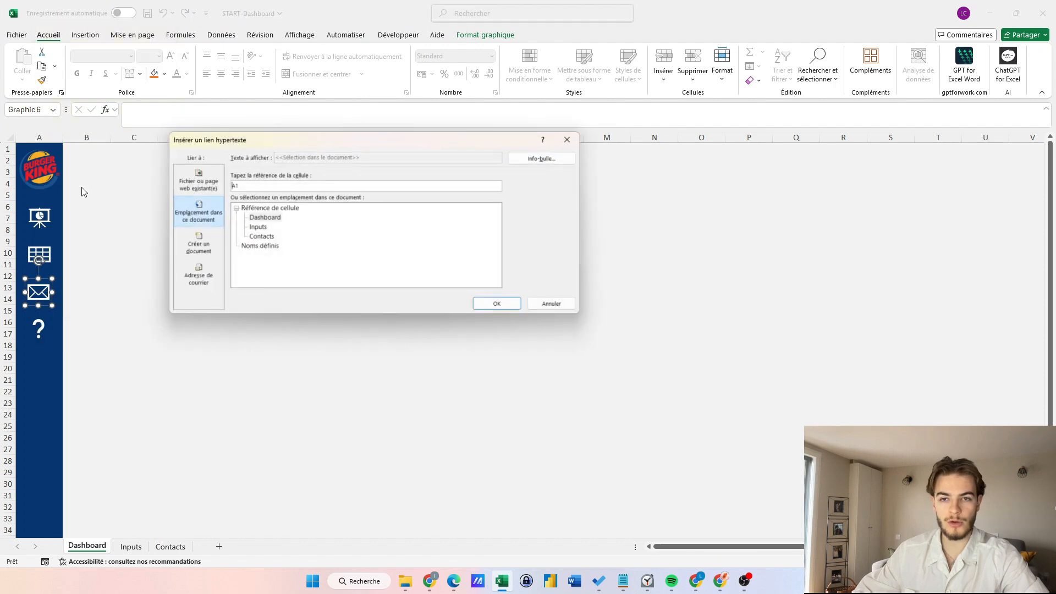
{"action": "left_click", "coordinate": [259, 237]}
{"action": "key", "text": "Return"}
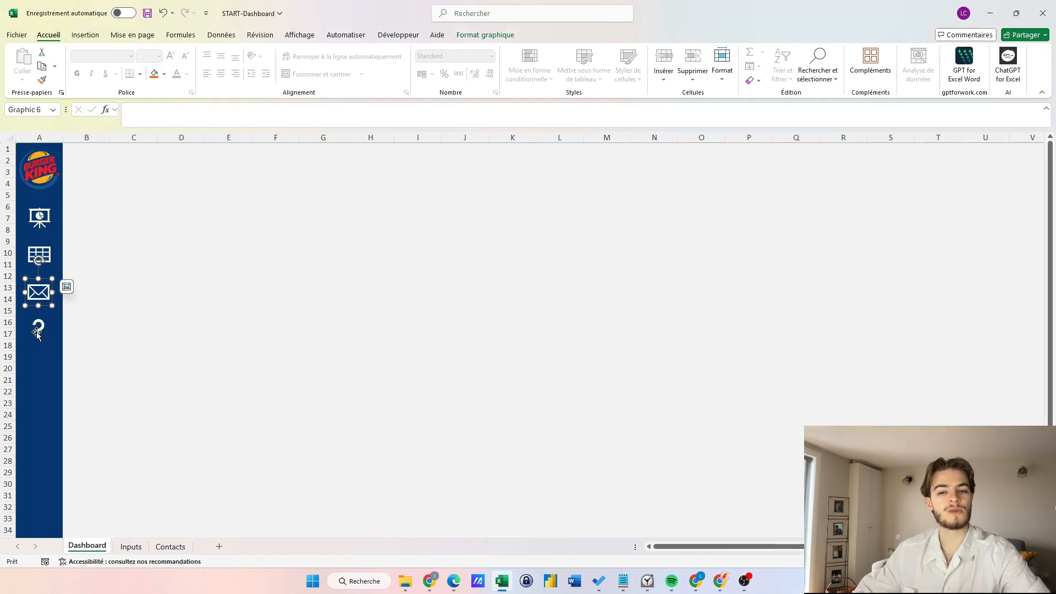
Link the question-mark icon to the author's e-mail address.
{"action": "right_click", "coordinate": [41, 329]}
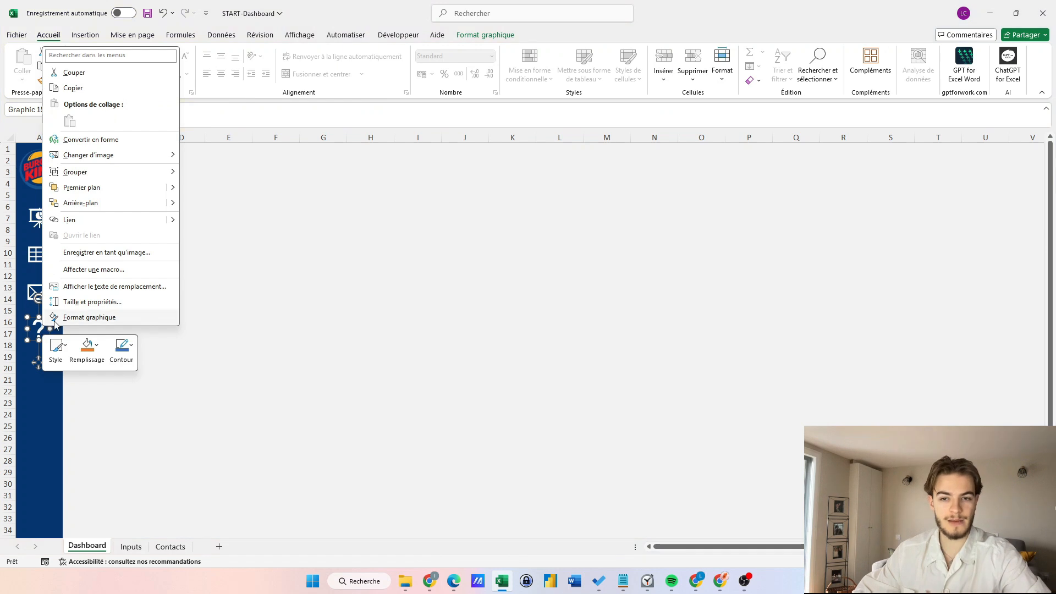
{"action": "left_click", "coordinate": [89, 221]}
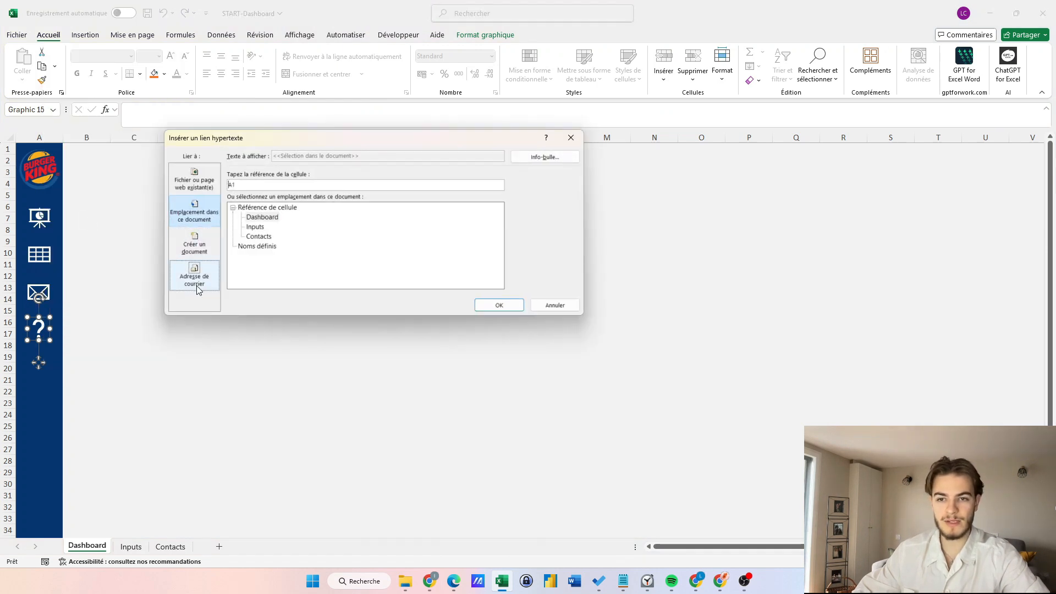
{"action": "left_click", "coordinate": [195, 278]}
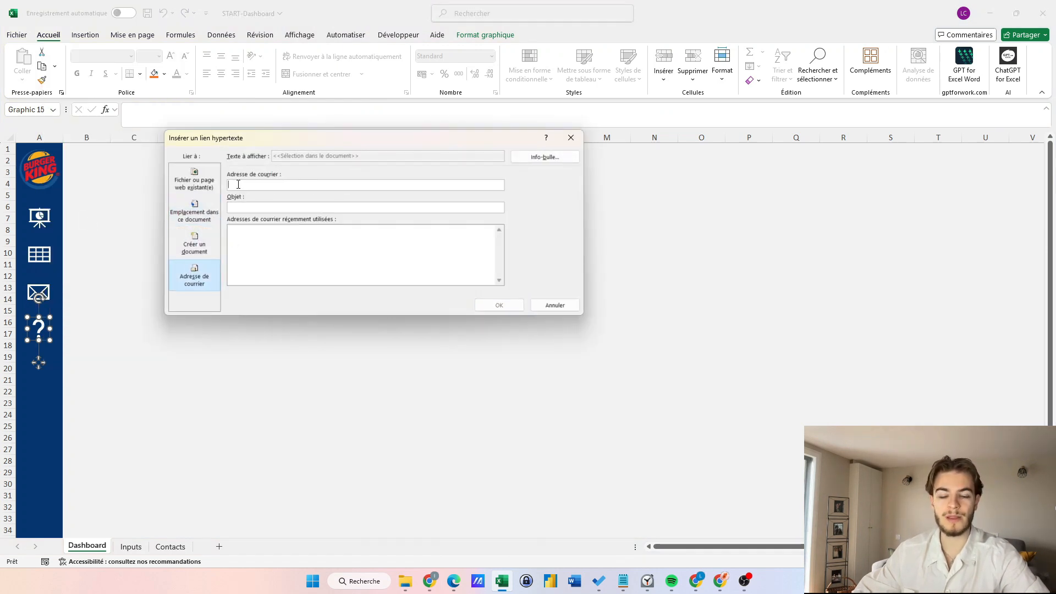
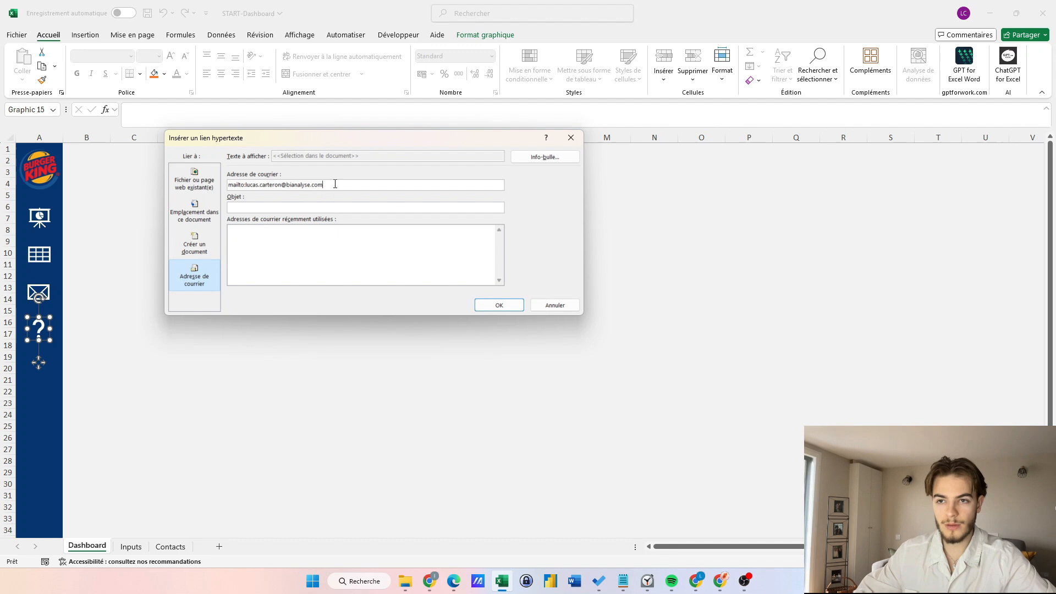
{"action": "left_click", "coordinate": [499, 305]}
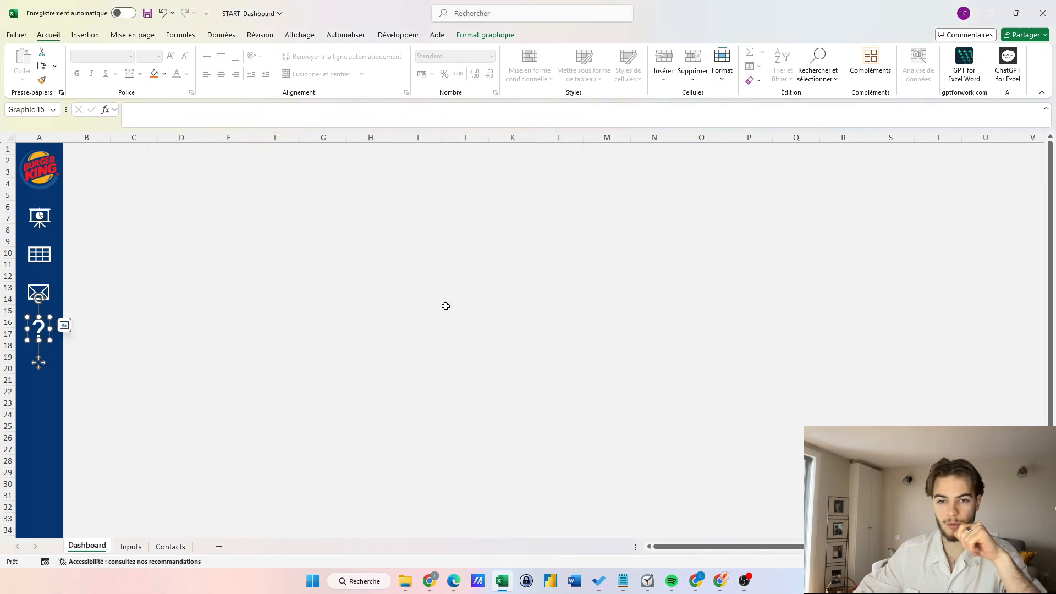
Link the presentation icon to the Dashboard sheet.
{"action": "left_click", "coordinate": [41, 221]}
{"action": "right_click", "coordinate": [41, 221]}
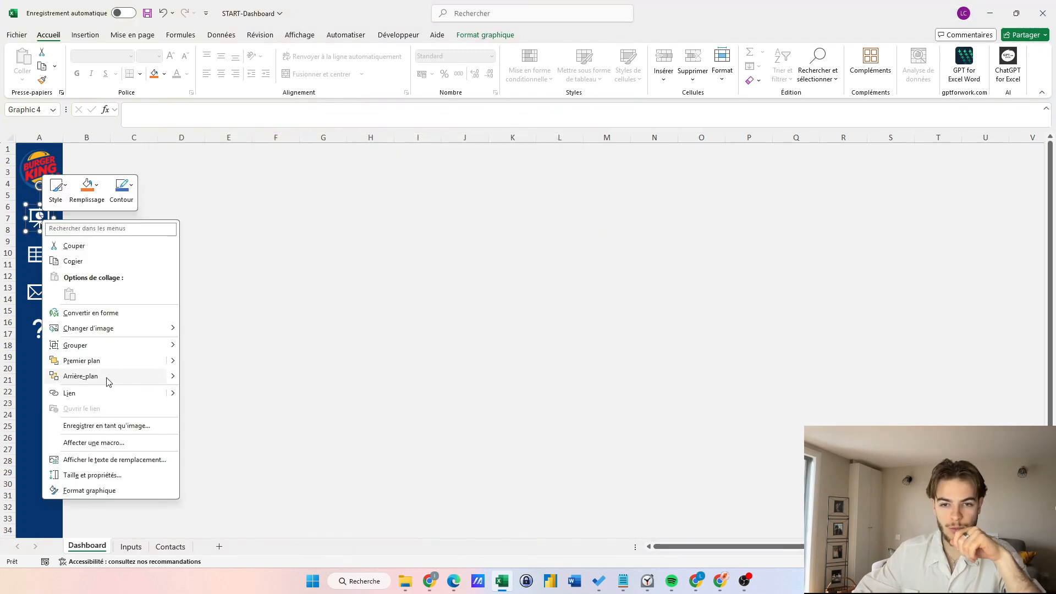
{"action": "left_click", "coordinate": [97, 397]}
{"action": "left_click", "coordinate": [195, 211]}
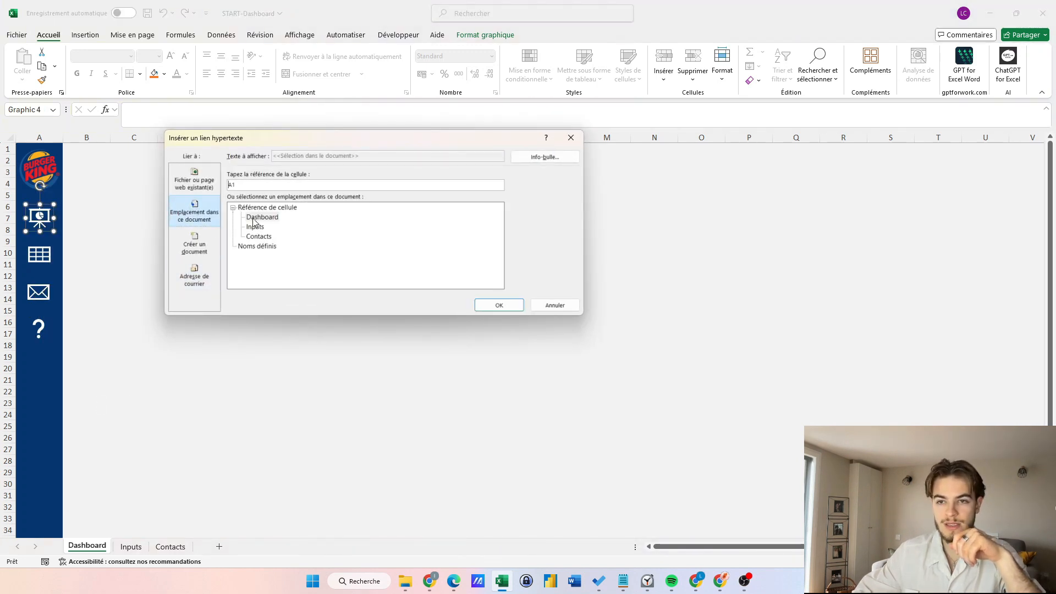
{"action": "left_click", "coordinate": [259, 219]}
{"action": "left_click", "coordinate": [499, 306]}
{"action": "left_click", "coordinate": [41, 172]}
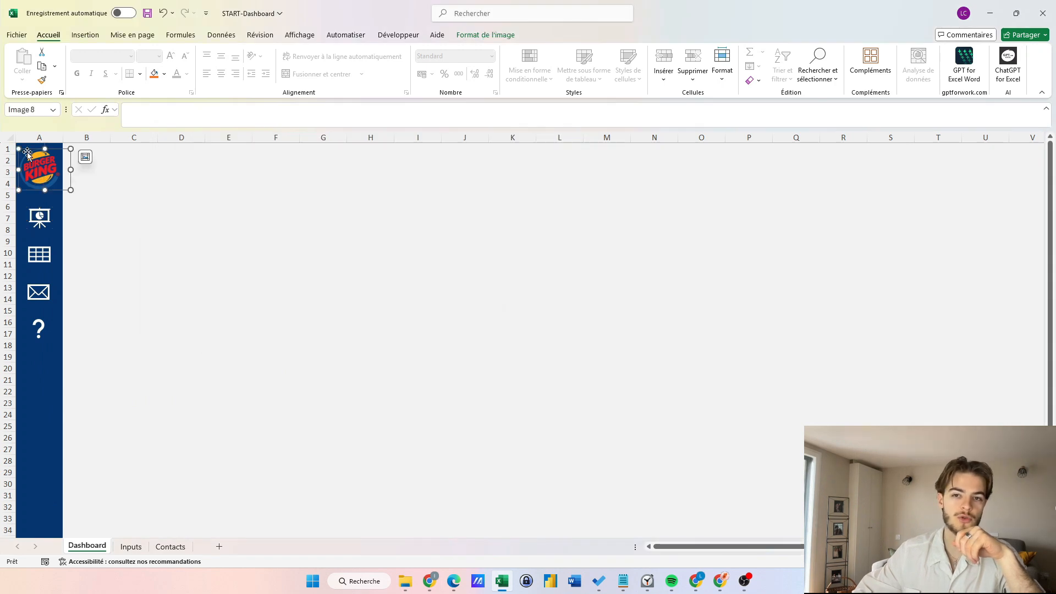
Copy sidebar column A and paste it into column A of Inputs and Contacts.
{"action": "left_click", "coordinate": [75, 188]}
{"action": "left_click", "coordinate": [36, 135]}
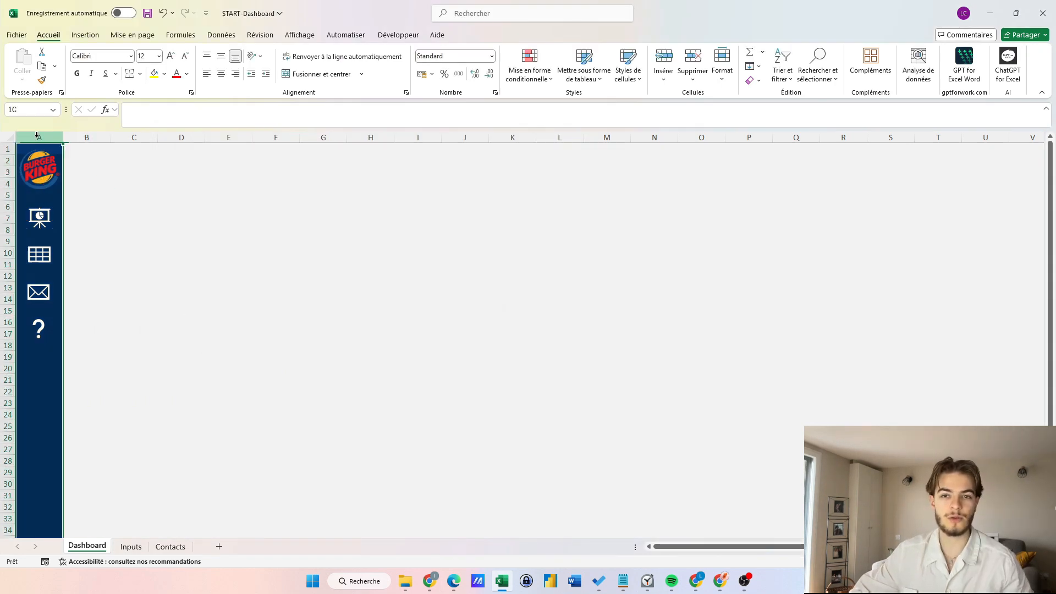
{"action": "key", "text": "ctrl+c"}
{"action": "left_click", "coordinate": [130, 546]}
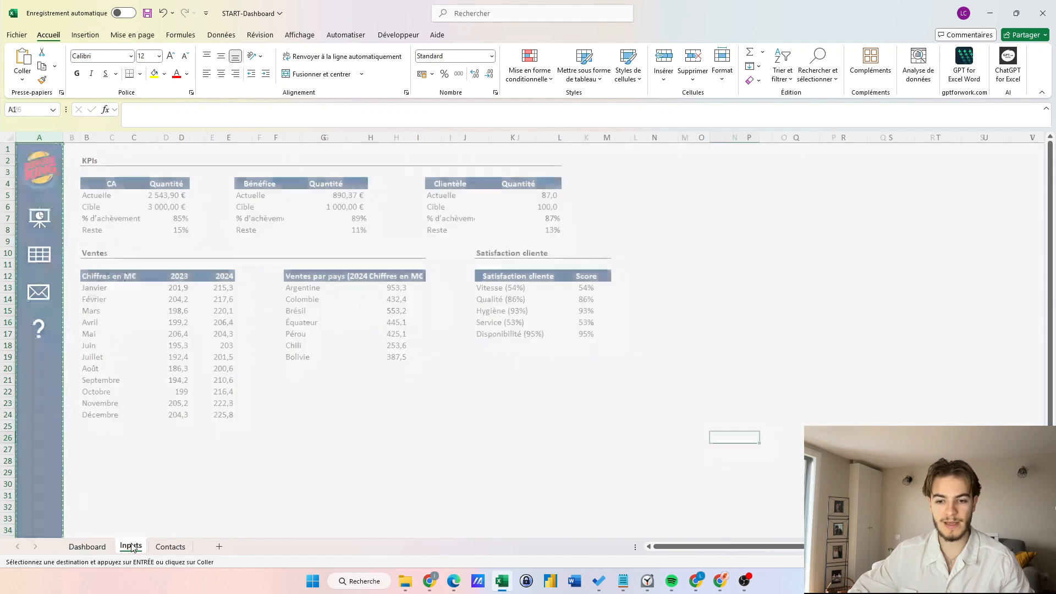
{"action": "left_click", "coordinate": [38, 139]}
{"action": "key", "text": "ctrl+v"}
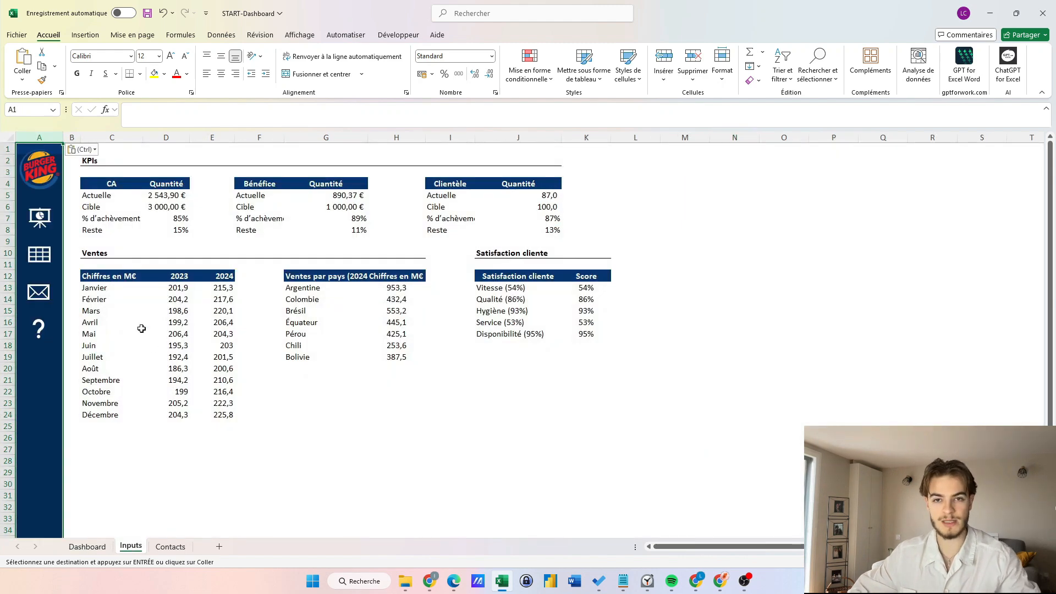
{"action": "left_click", "coordinate": [171, 546]}
{"action": "key", "text": "ctrl+v"}
Test the table, envelope and presentation icon links between the sheets.
{"action": "left_click", "coordinate": [45, 258]}
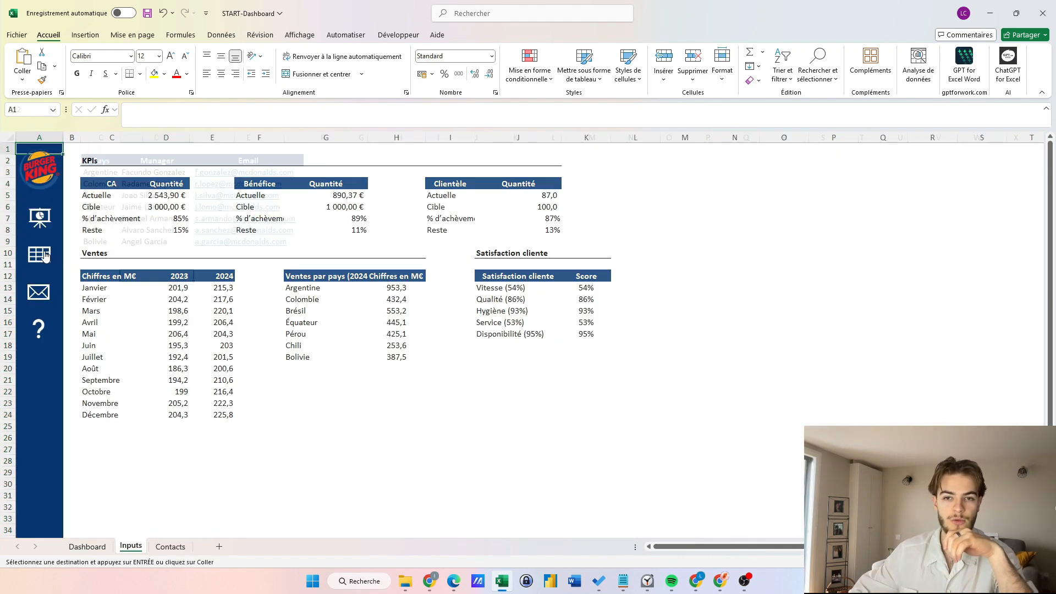
{"action": "left_click", "coordinate": [41, 292]}
{"action": "left_click", "coordinate": [43, 212]}
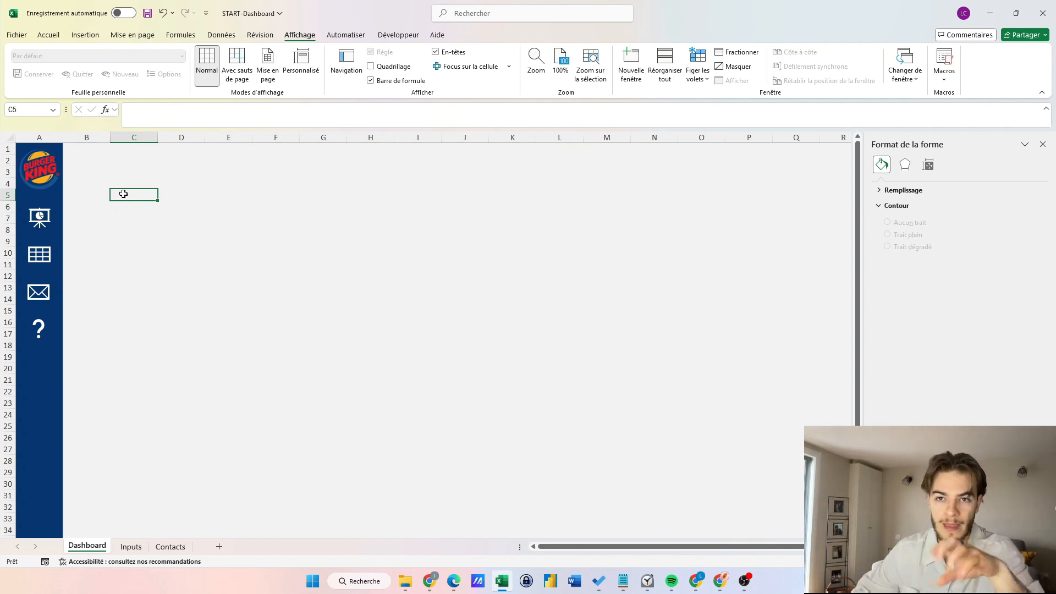
Draw a rounded rectangle across rows 1–4 beside the logo.
{"action": "left_click", "coordinate": [81, 36]}
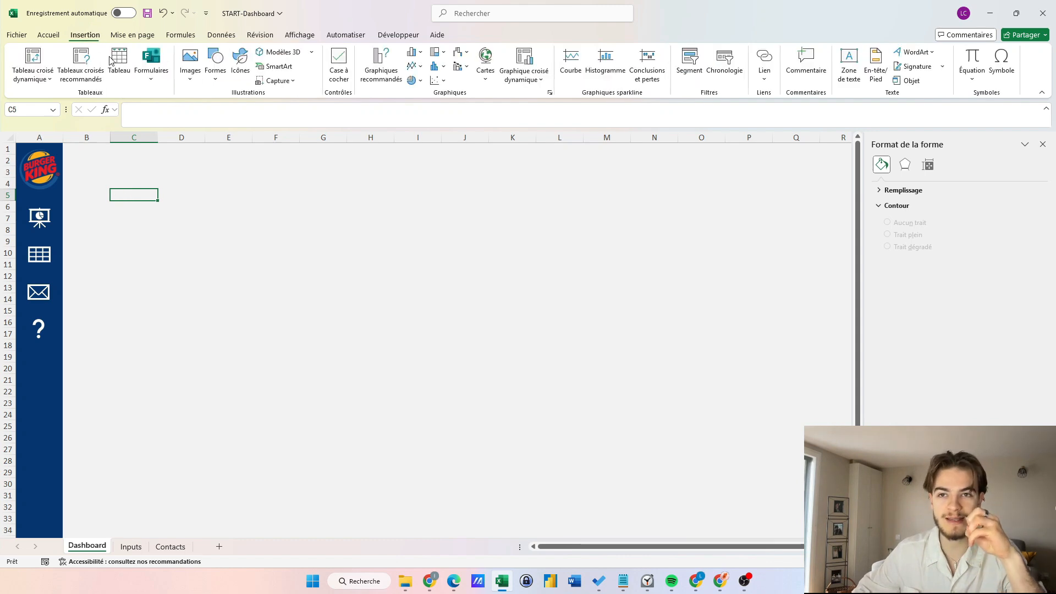
{"action": "left_click", "coordinate": [215, 63]}
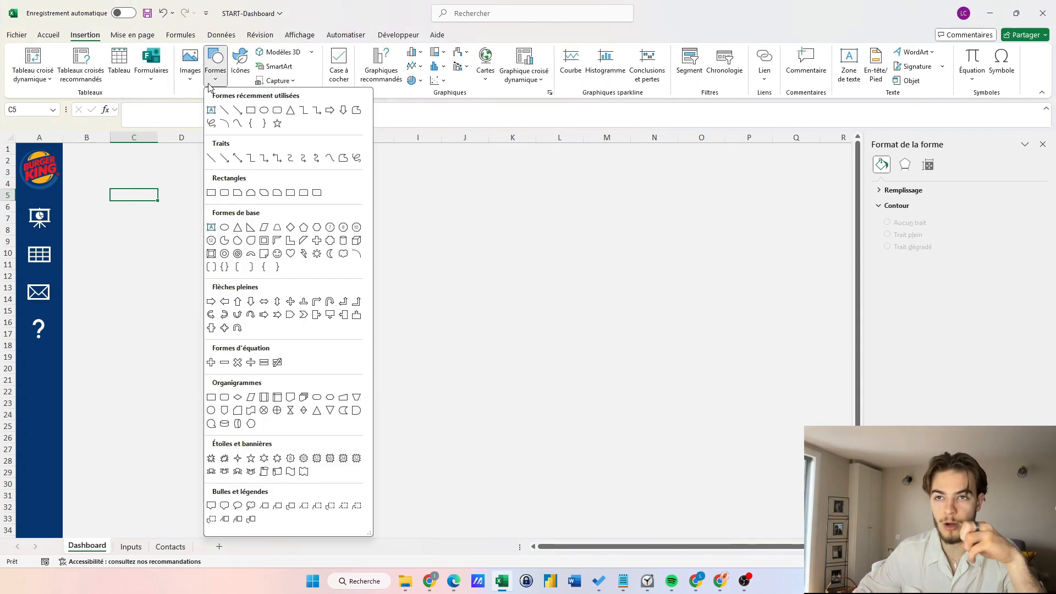
{"action": "left_click", "coordinate": [278, 112]}
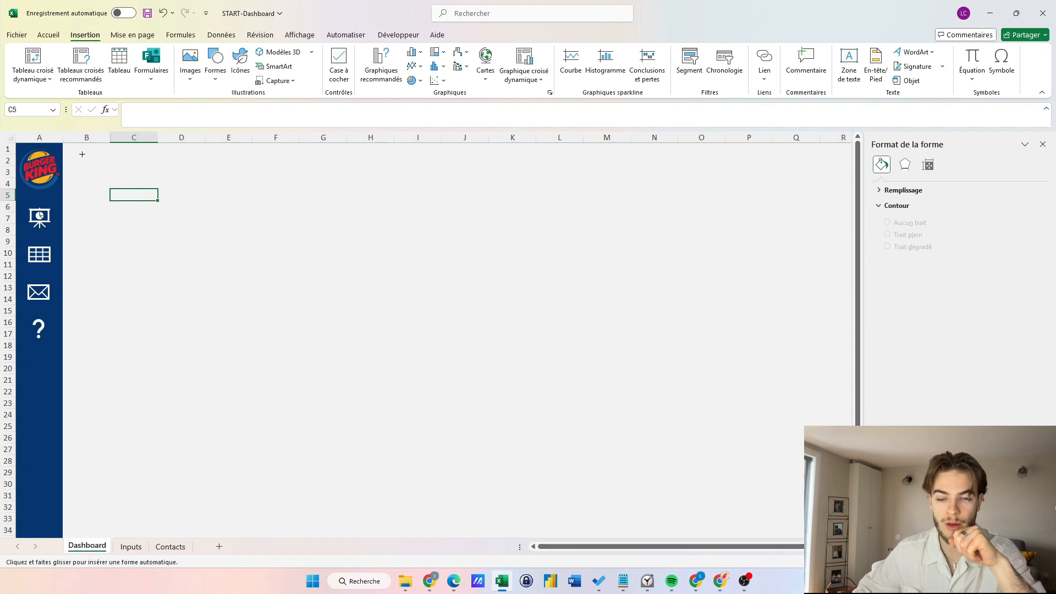
{"action": "mouse_move", "coordinate": [79, 151]}
{"action": "left_mouse_down"}
{"action": "mouse_move", "coordinate": [547, 221]}
{"action": "mouse_move", "coordinate": [686, 273]}
{"action": "mouse_move", "coordinate": [512, 389]}
{"action": "mouse_move", "coordinate": [695, 208]}
{"action": "mouse_move", "coordinate": [631, 191]}
{"action": "left_mouse_up"}
{"action": "mouse_move", "coordinate": [207, 177]}
{"action": "left_mouse_down"}
{"action": "mouse_move", "coordinate": [215, 205]}
{"action": "mouse_move", "coordinate": [200, 176]}
{"action": "mouse_move", "coordinate": [255, 196]}
{"action": "mouse_move", "coordinate": [223, 203]}
{"action": "mouse_move", "coordinate": [204, 182]}
{"action": "left_mouse_up"}
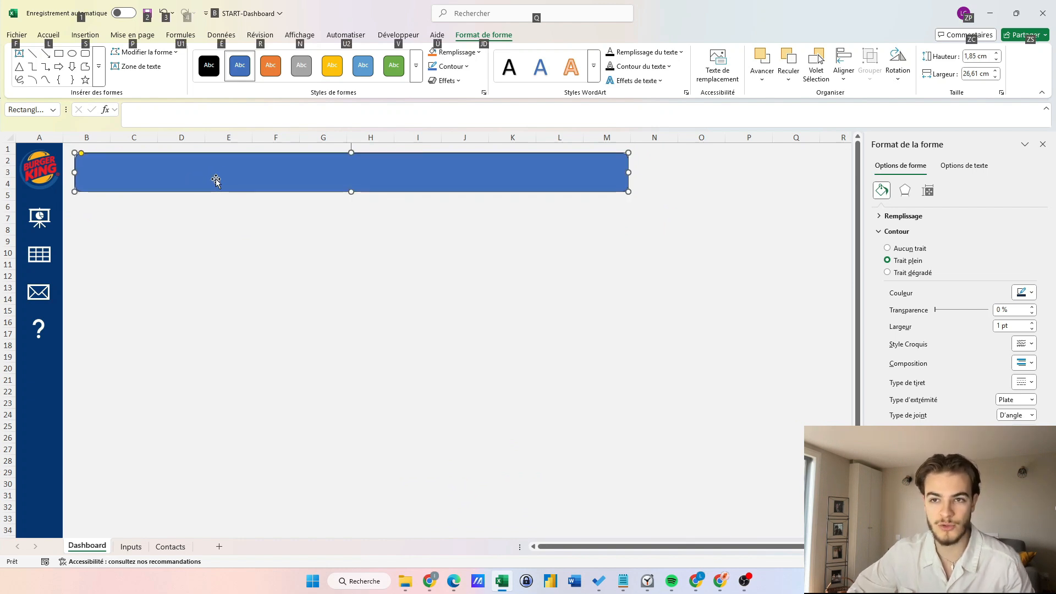
{"action": "mouse_move", "coordinate": [215, 180]}
{"action": "left_mouse_down"}
{"action": "mouse_move", "coordinate": [250, 172]}
{"action": "mouse_move", "coordinate": [229, 172]}
{"action": "left_mouse_up"}
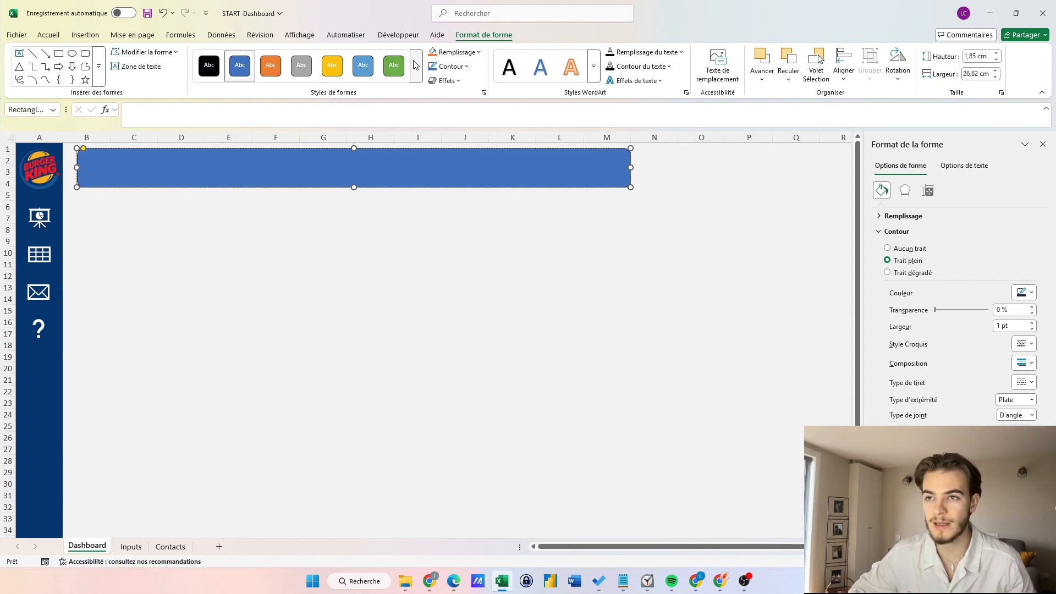
Give the rectangle a white style, no outline and an outer shadow.
{"action": "left_click", "coordinate": [416, 78]}
{"action": "left_click", "coordinate": [217, 95]}
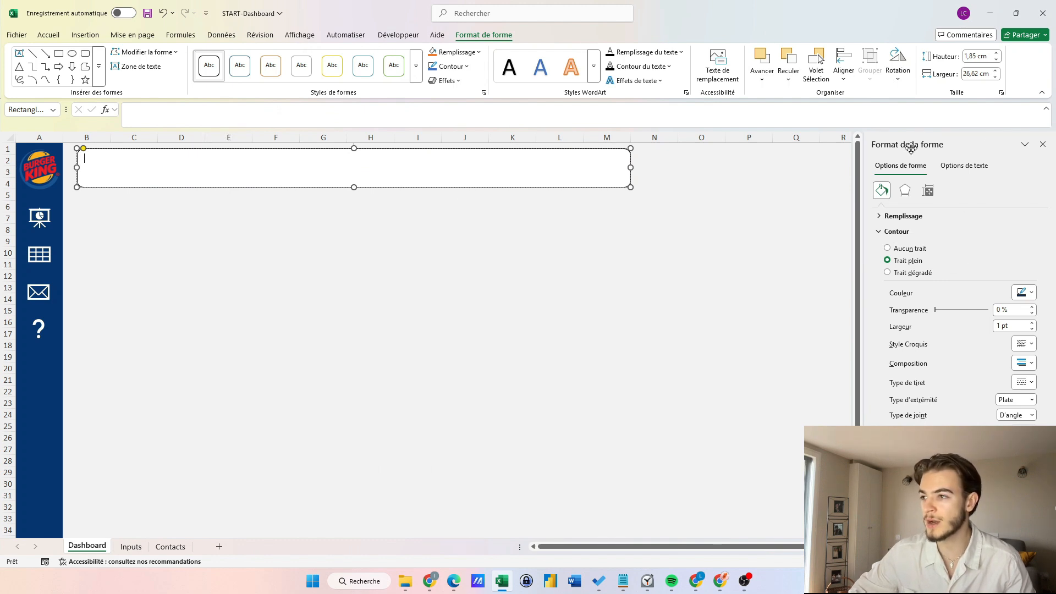
{"action": "right_click", "coordinate": [280, 170]}
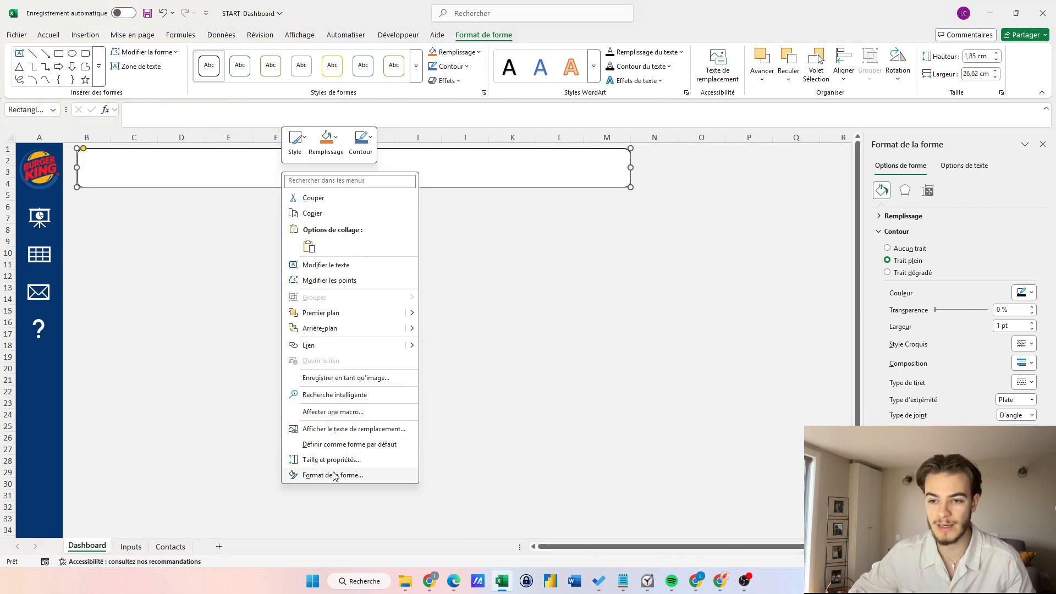
{"action": "left_click", "coordinate": [333, 476]}
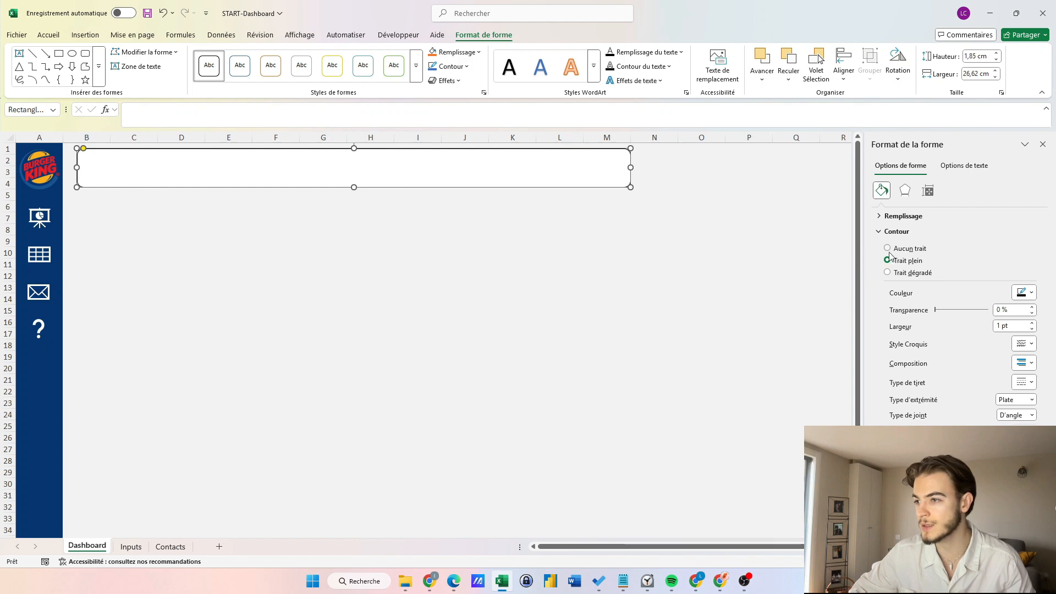
{"action": "left_click", "coordinate": [884, 233]}
{"action": "left_click", "coordinate": [884, 232]}
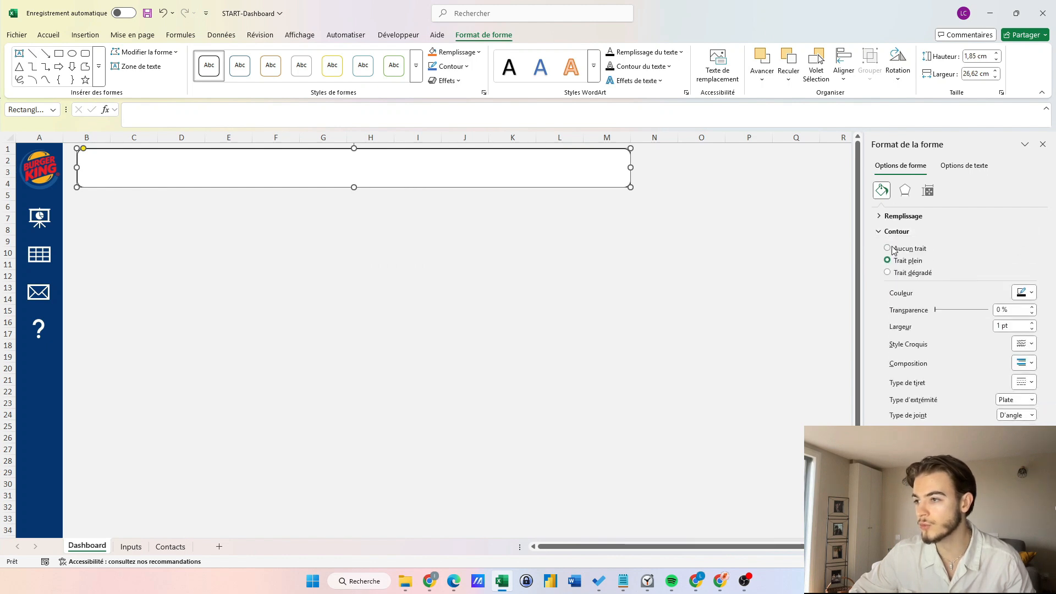
{"action": "left_click", "coordinate": [888, 248]}
{"action": "left_click", "coordinate": [446, 81]}
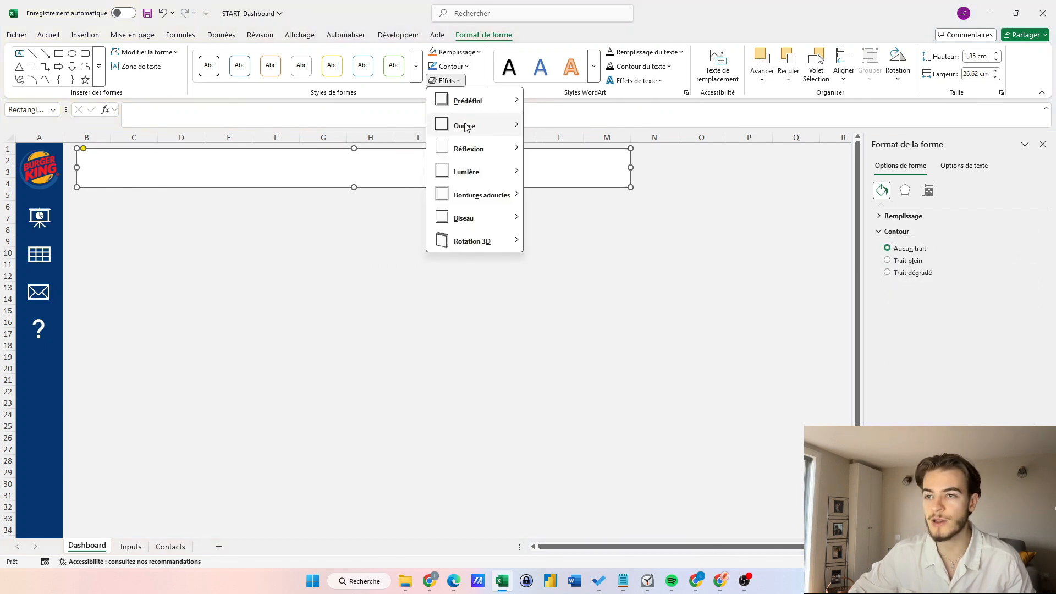
{"action": "mouse_move", "coordinate": [501, 133]}
{"action": "left_click", "coordinate": [538, 195]}
{"action": "left_click", "coordinate": [370, 229]}
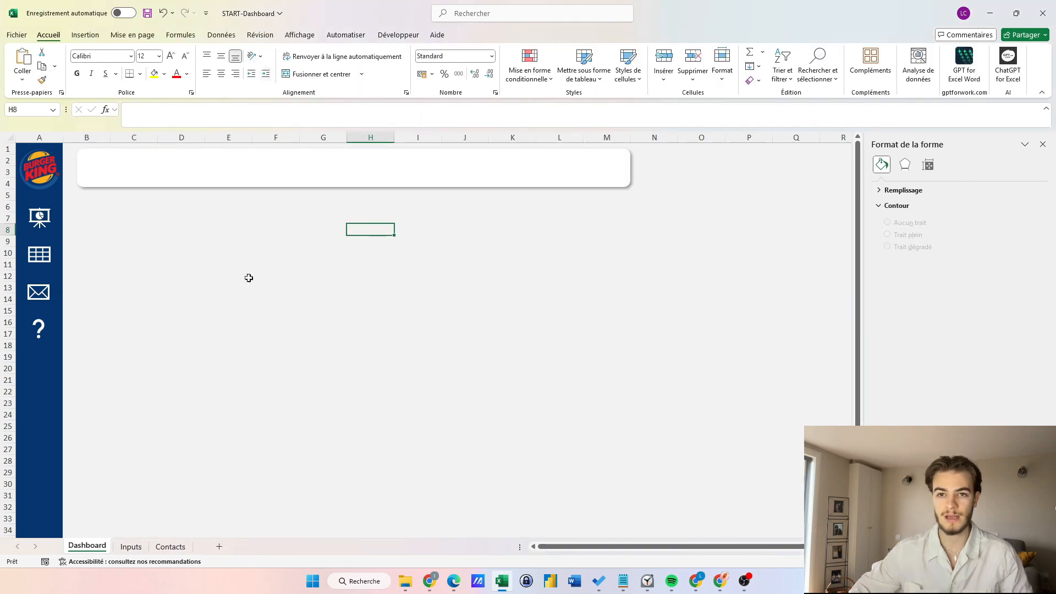
Type 'Graphique' in the card and make it bold, size 16.
{"action": "left_click", "coordinate": [226, 170]}
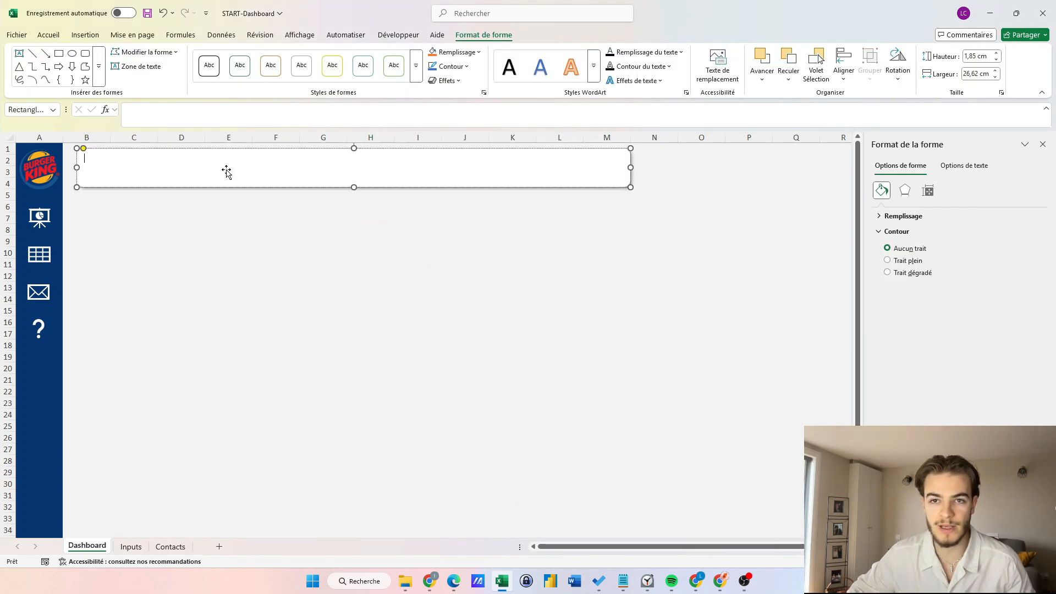
{"action": "type", "text": "Graphique"}
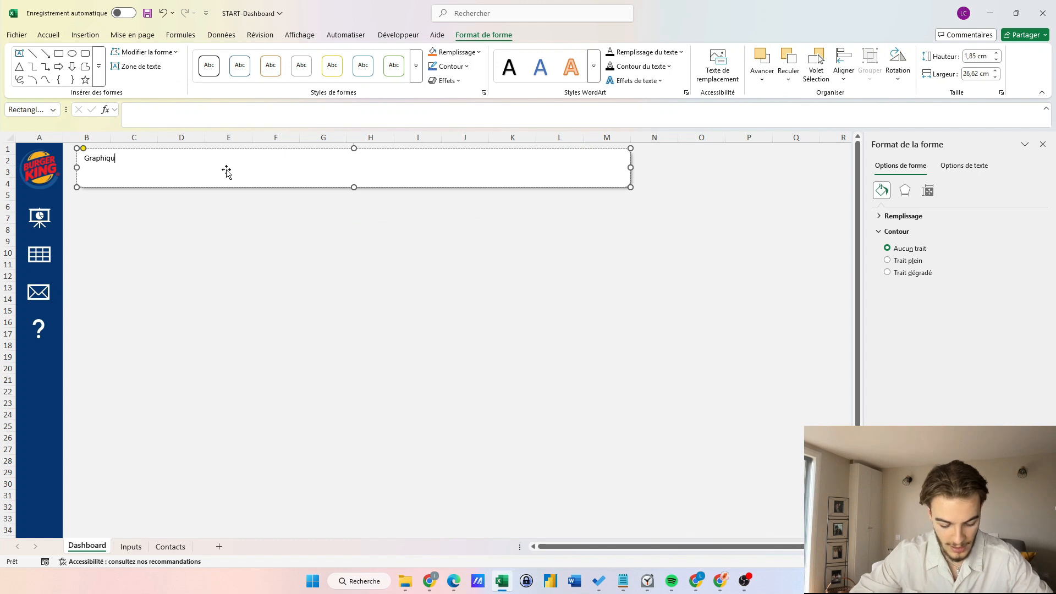
{"action": "double_click", "coordinate": [111, 161]}
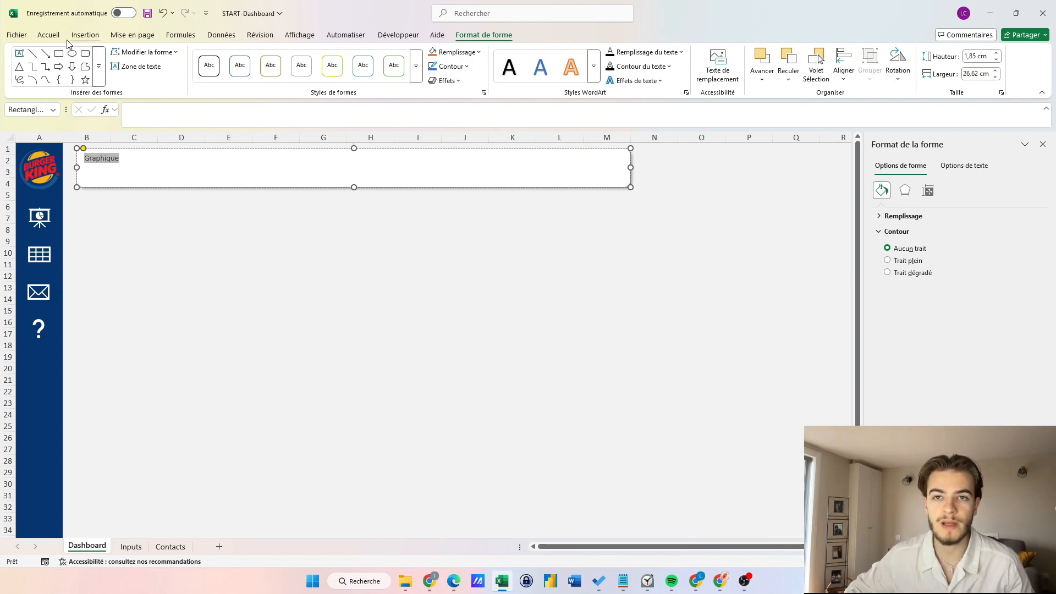
{"action": "left_click", "coordinate": [48, 35]}
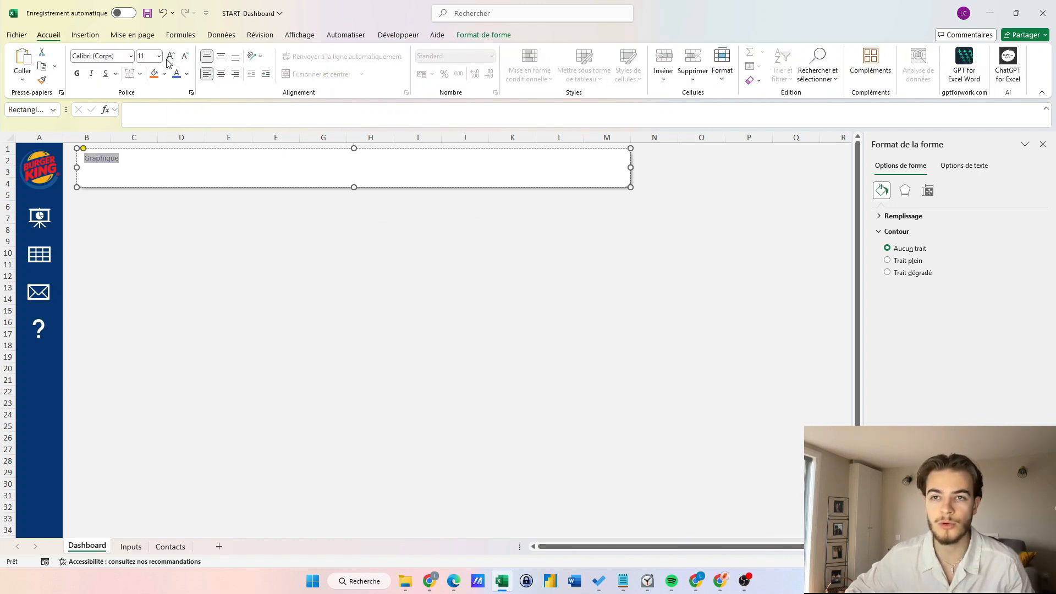
{"action": "left_click", "coordinate": [168, 60]}
{"action": "left_click", "coordinate": [168, 60]}
{"action": "left_click", "coordinate": [168, 60]}
{"action": "left_click", "coordinate": [168, 60]}
{"action": "left_click", "coordinate": [77, 73]}
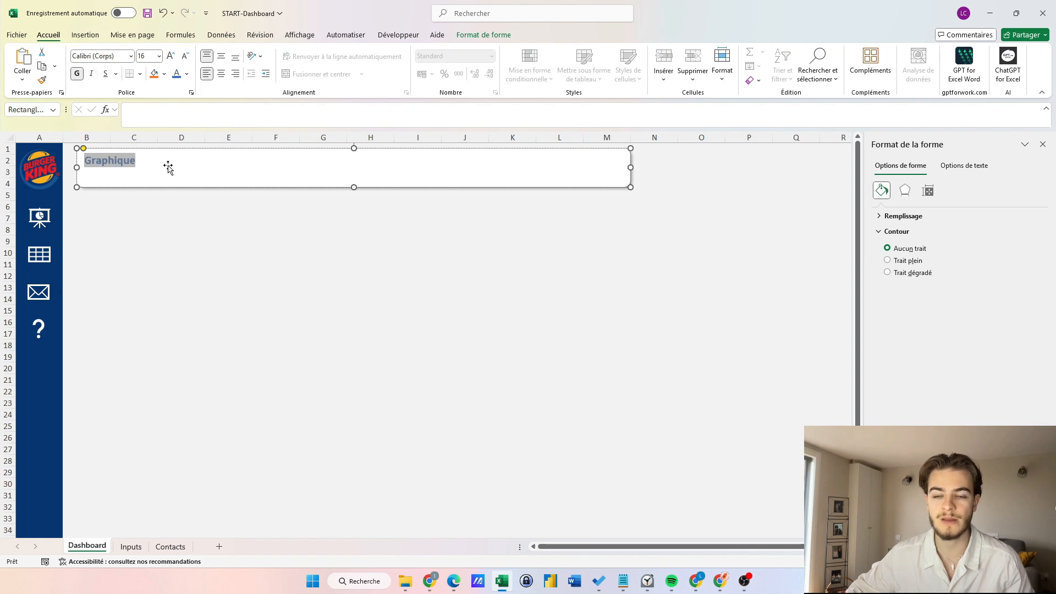
{"action": "key", "text": "Escape"}
{"action": "left_click", "coordinate": [221, 256]}
{"action": "left_click", "coordinate": [165, 175]}
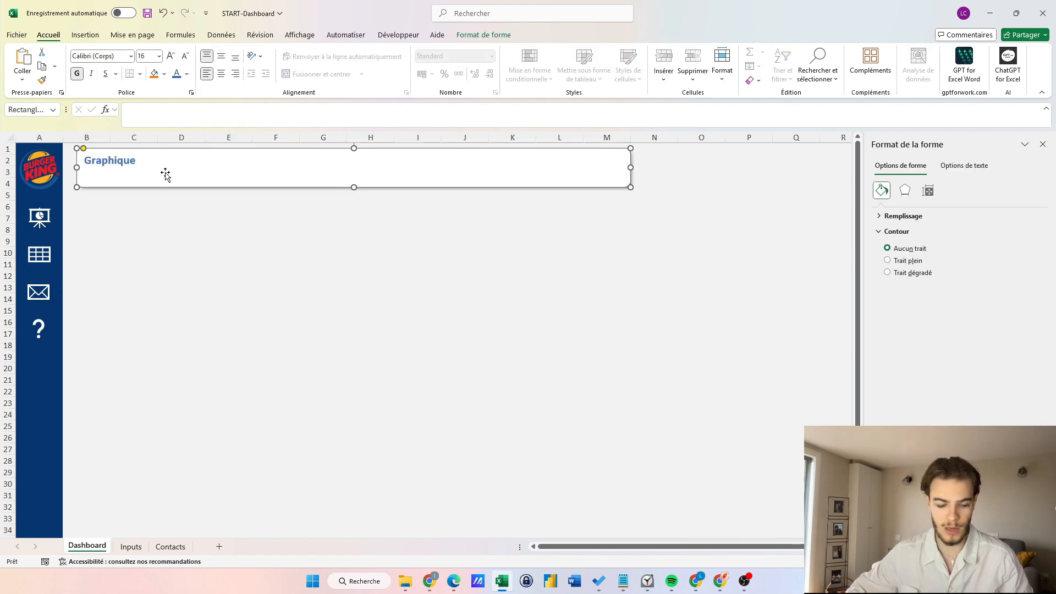
Duplicate the top card into a row of smaller Graphique cards beneath it.
{"action": "left_click_drag", "start_coordinate": [168, 177], "coordinate": [168, 232]}
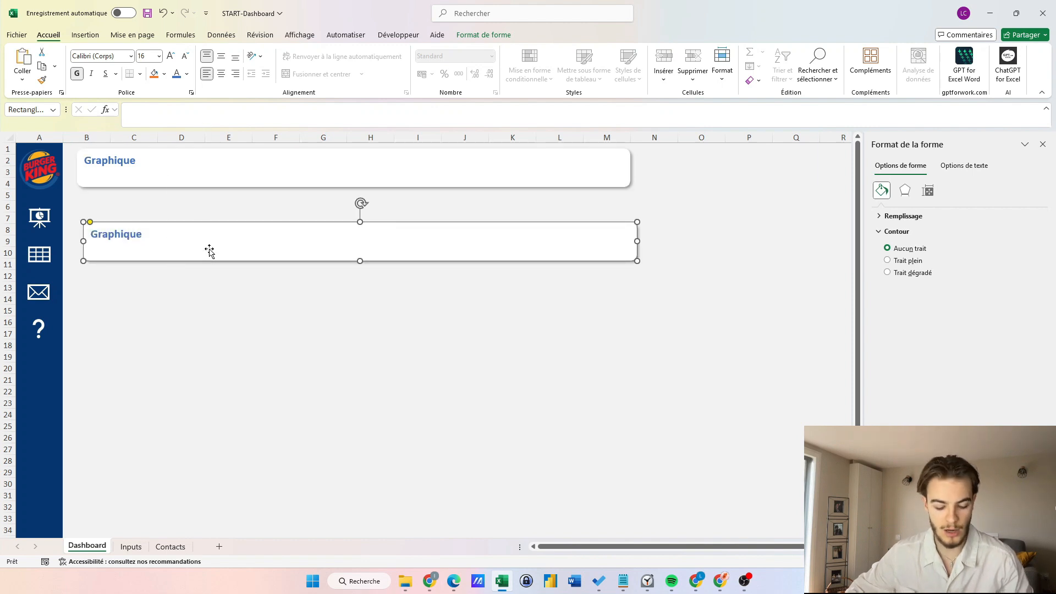
{"action": "left_click_drag", "start_coordinate": [207, 248], "coordinate": [201, 221]}
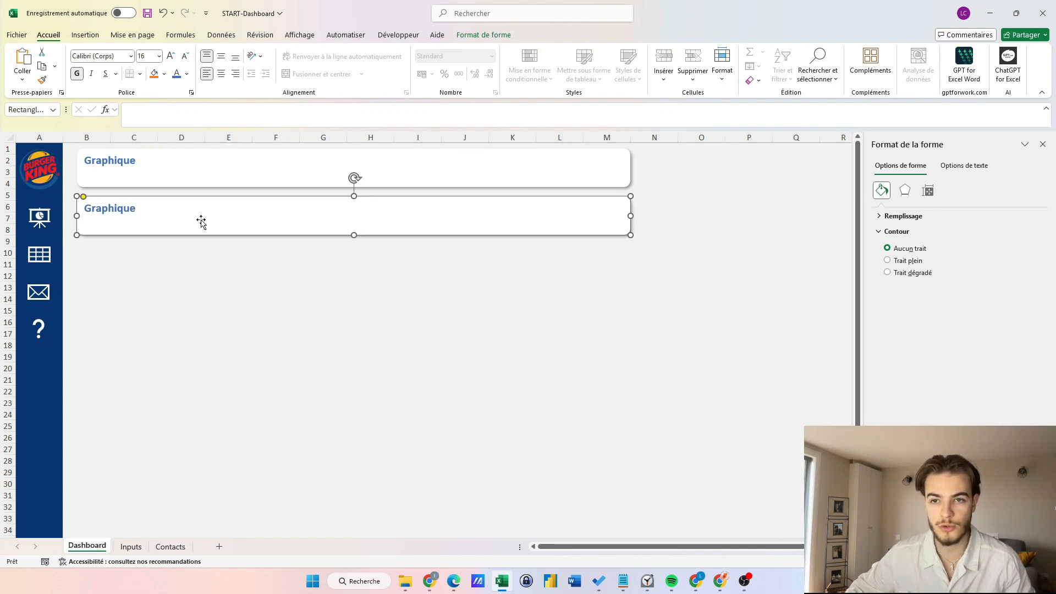
{"action": "left_click_drag", "start_coordinate": [630, 215], "coordinate": [254, 229]}
{"action": "left_click_drag", "start_coordinate": [166, 235], "coordinate": [550, 239]}
{"action": "left_click_drag", "start_coordinate": [550, 234], "coordinate": [547, 237]}
Copy the left small card below and enlarge it into a large lower card.
{"action": "left_click", "coordinate": [511, 319]}
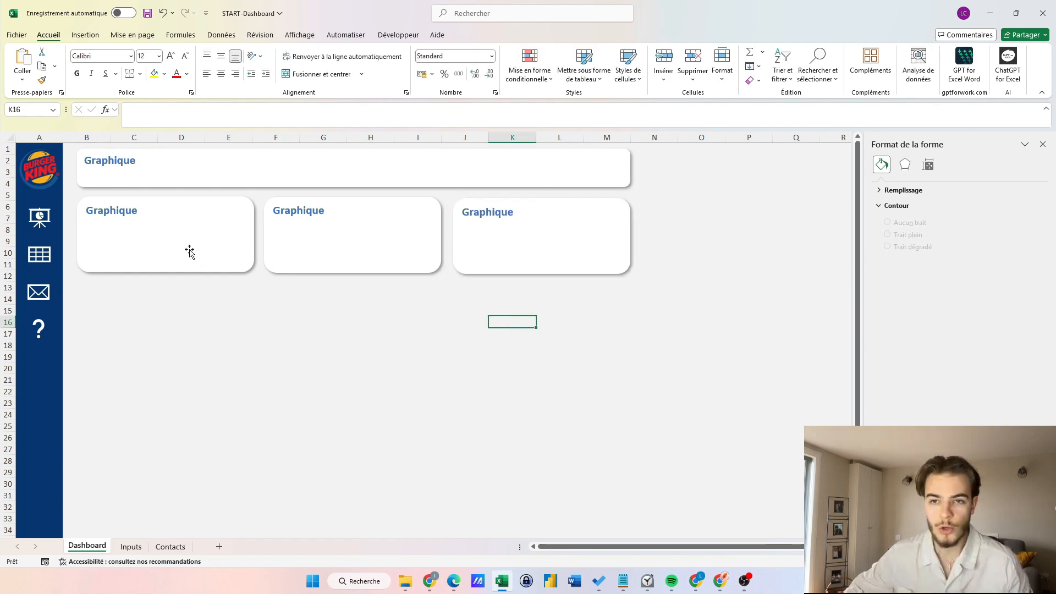
{"action": "left_click_drag", "start_coordinate": [186, 254], "coordinate": [185, 345]}
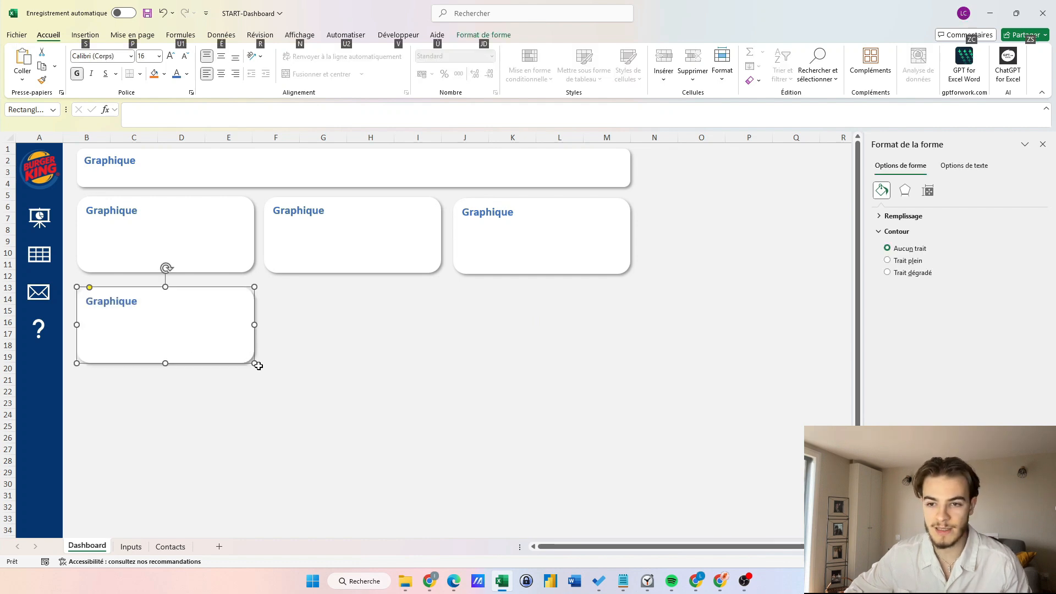
{"action": "left_click_drag", "start_coordinate": [254, 363], "coordinate": [439, 515]}
{"action": "left_click_drag", "start_coordinate": [244, 417], "coordinate": [246, 418]}
Copy the large card to the right and shape a tall card down the right edge.
{"action": "left_click", "coordinate": [517, 246]}
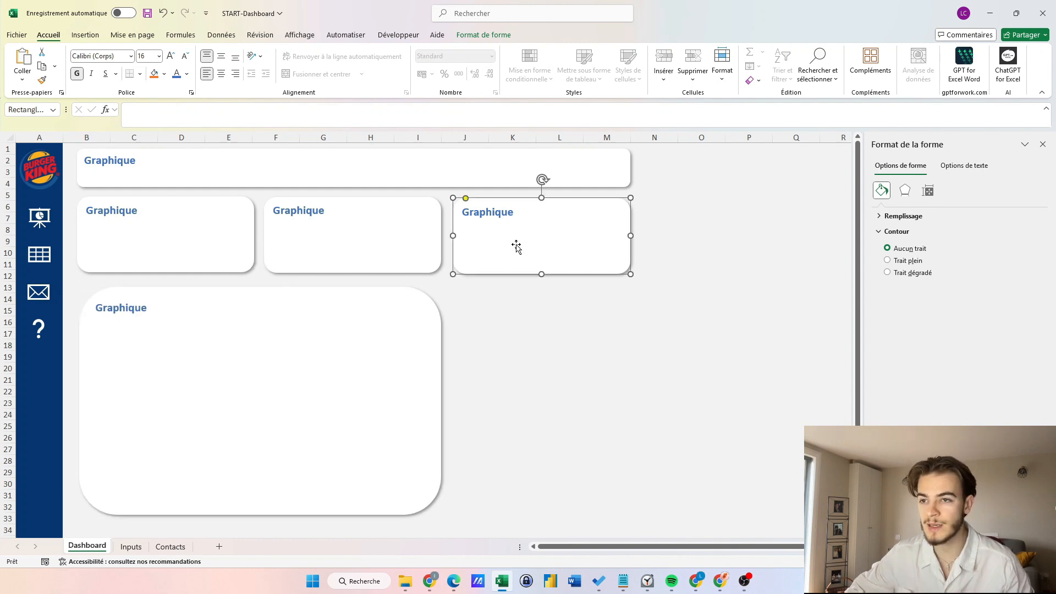
{"action": "left_click_drag", "start_coordinate": [381, 392], "coordinate": [724, 387]}
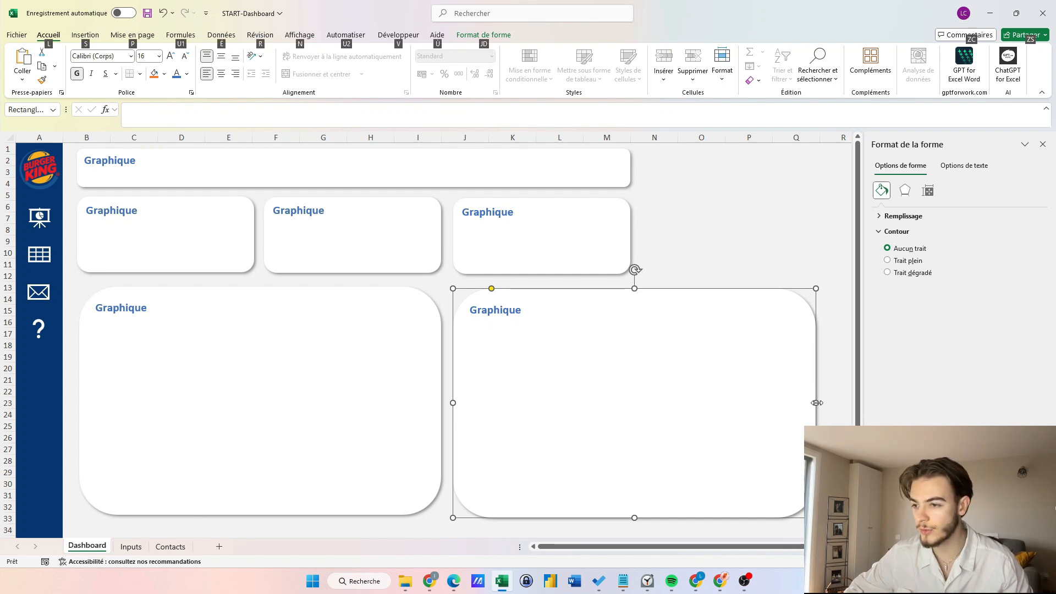
{"action": "left_click_drag", "start_coordinate": [816, 403], "coordinate": [769, 266]}
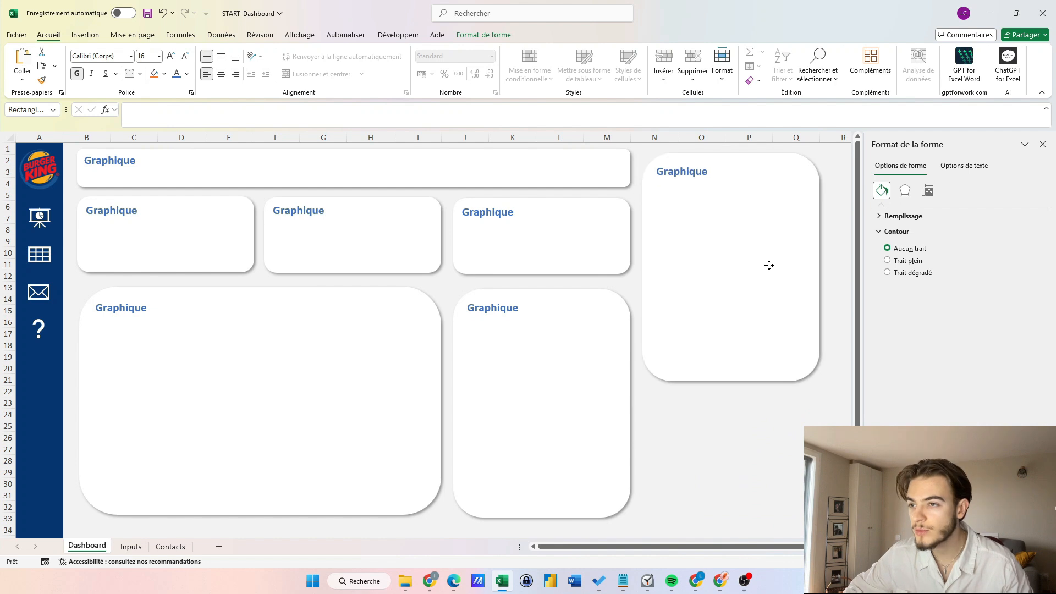
{"action": "left_click_drag", "start_coordinate": [733, 378], "coordinate": [724, 518]}
{"action": "left_click_drag", "start_coordinate": [820, 337], "coordinate": [845, 336]}
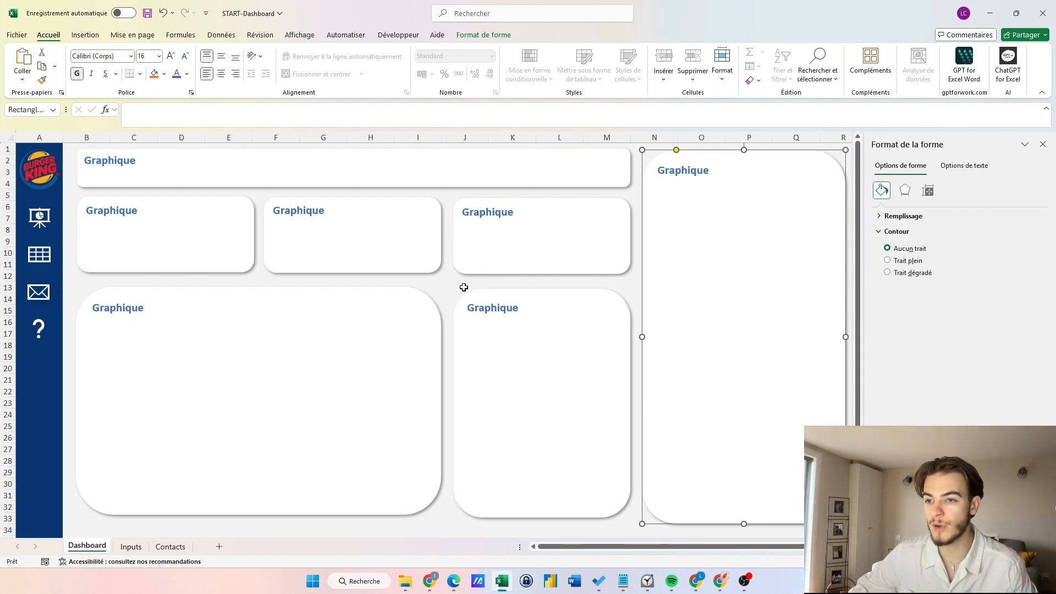
Close the Format de la forme pane and resize the large bottom-left card.
{"action": "scroll", "coordinate": [464, 288], "scroll_direction": "up", "scroll_amount": 1}
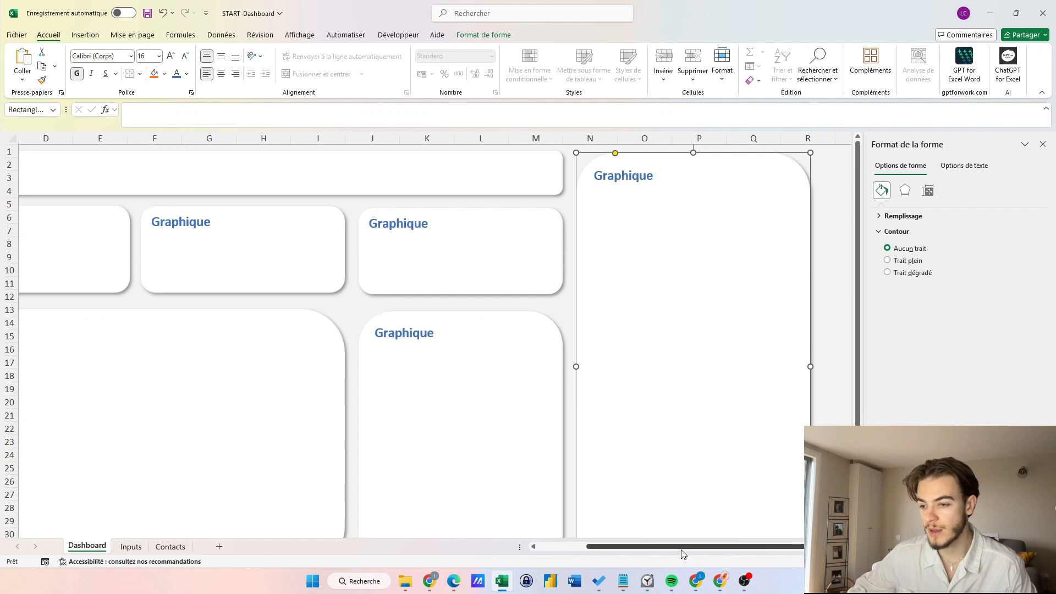
{"action": "left_click_drag", "start_coordinate": [682, 548], "coordinate": [559, 546]}
{"action": "left_click", "coordinate": [1043, 144]}
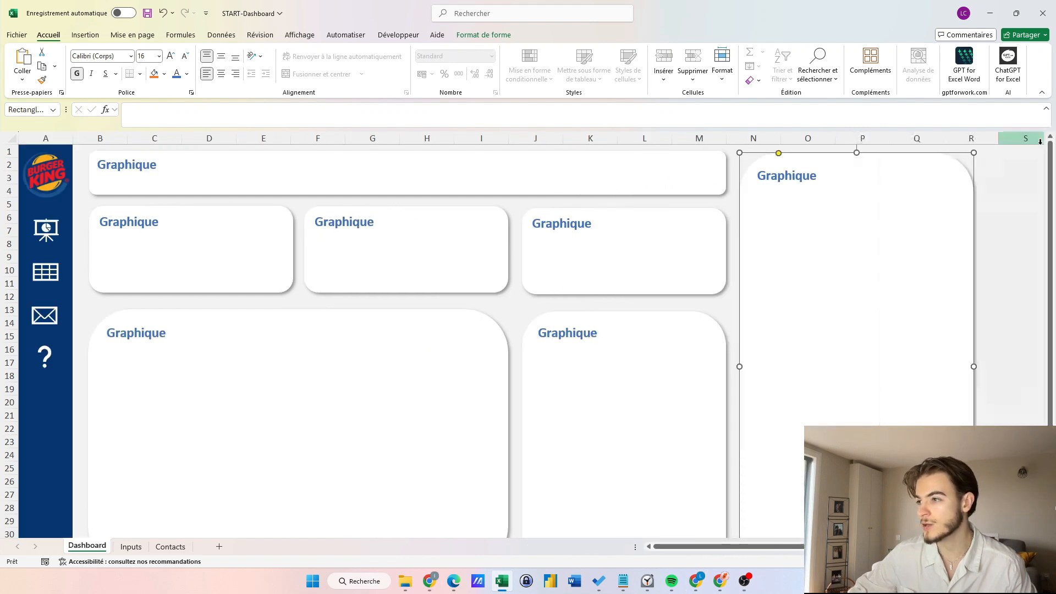
{"action": "scroll", "coordinate": [259, 411], "scroll_direction": "down", "scroll_amount": 2}
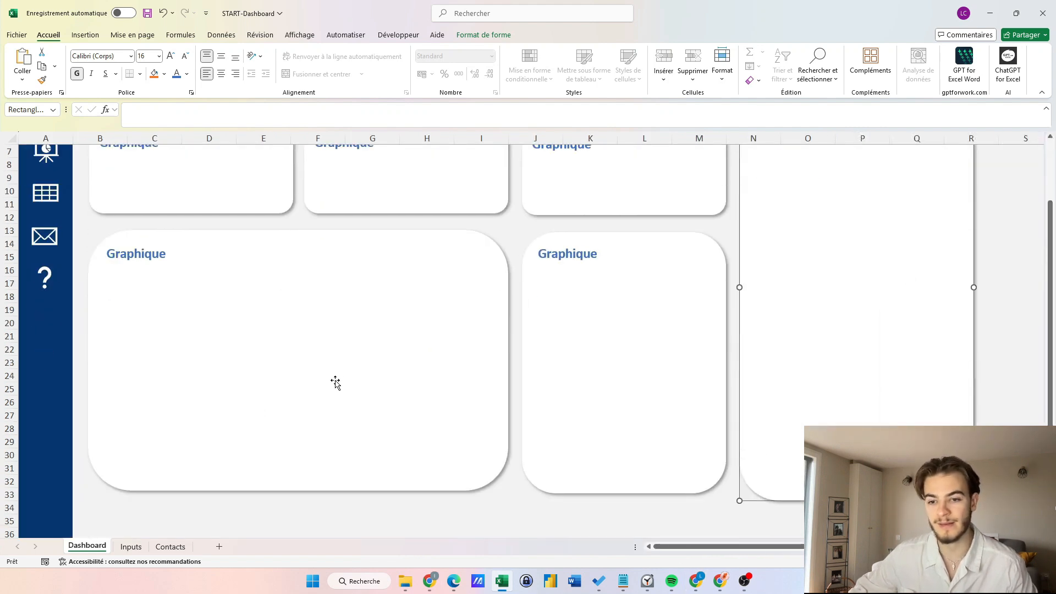
{"action": "left_click", "coordinate": [268, 439]}
{"action": "left_click_drag", "start_coordinate": [302, 492], "coordinate": [301, 463]}
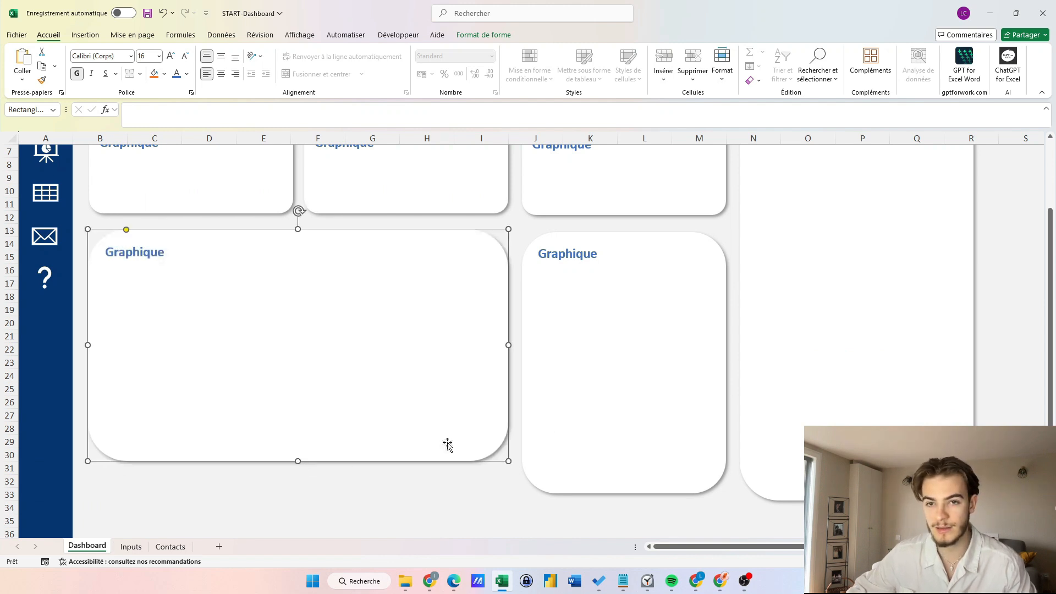
{"action": "left_click", "coordinate": [599, 437]}
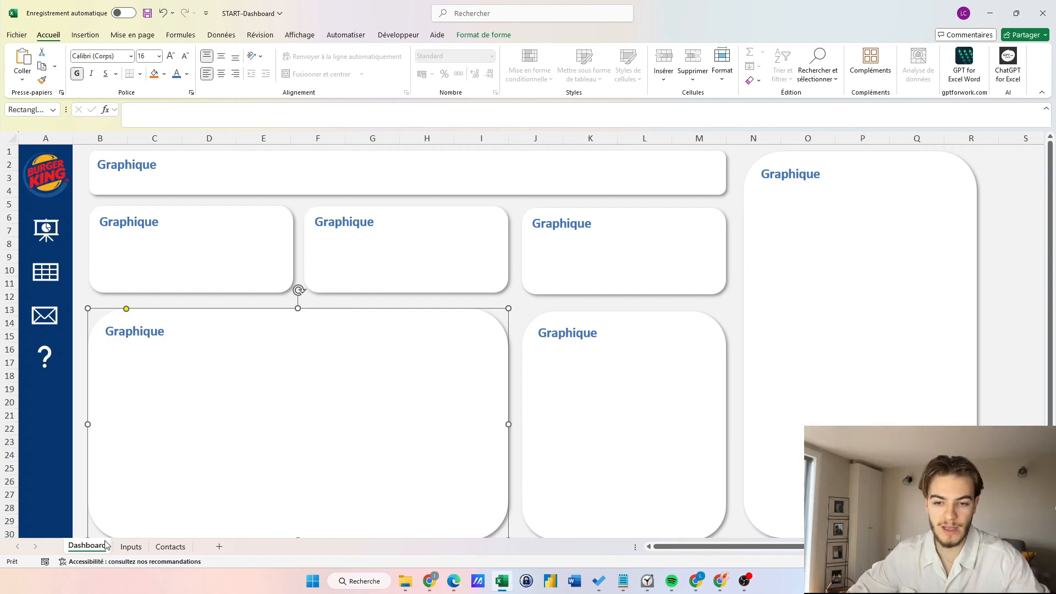
On the Inputs sheet, select the whole Satisfaction cliente table starting from J13.
{"action": "left_click", "coordinate": [131, 546]}
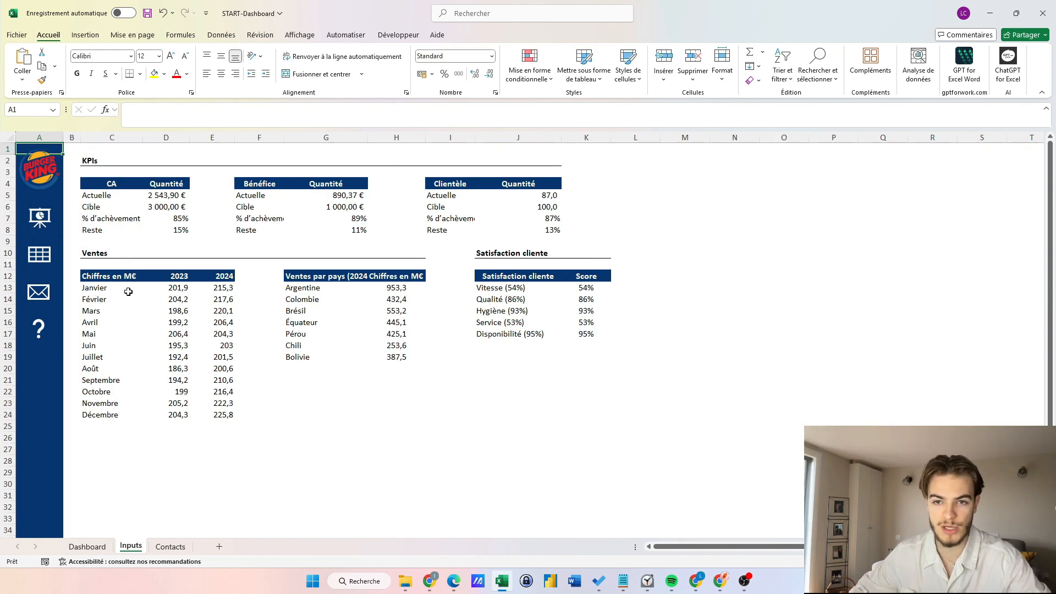
{"action": "left_click", "coordinate": [339, 476]}
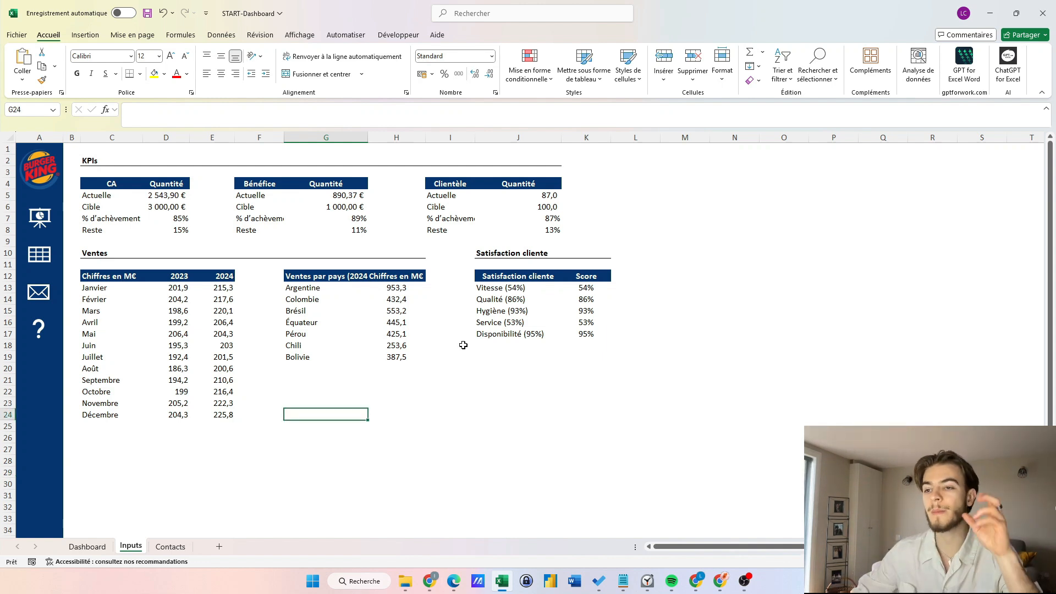
{"action": "left_click", "coordinate": [499, 289]}
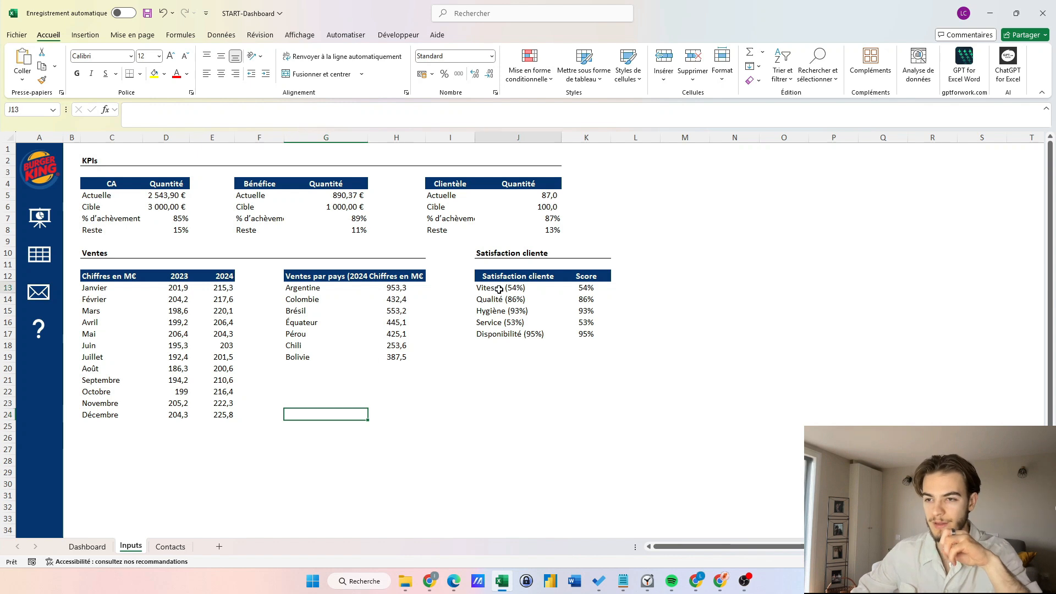
{"action": "key", "text": "ctrl+a"}
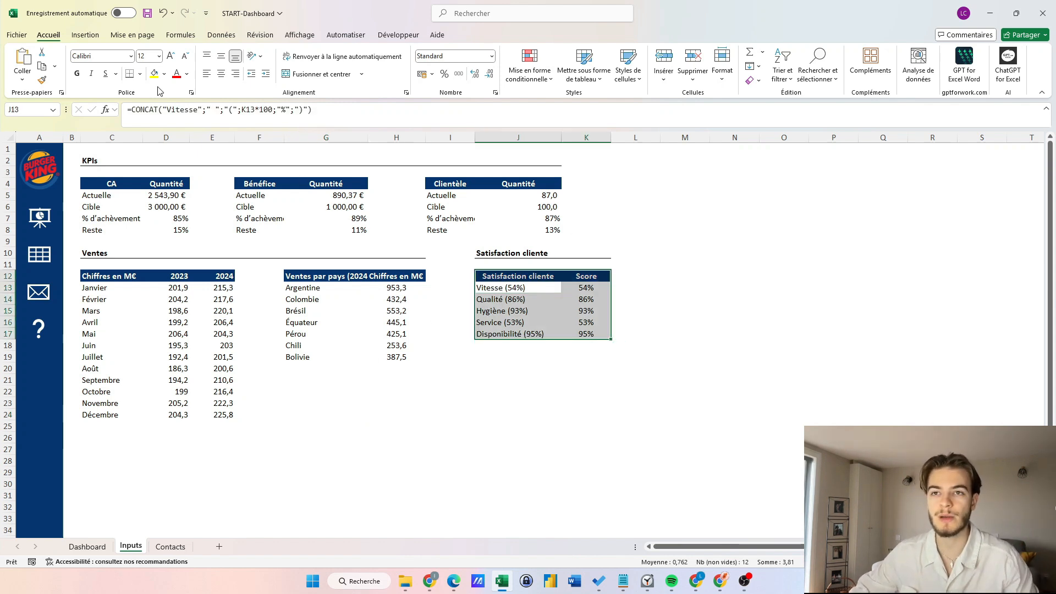
{"action": "left_click", "coordinate": [82, 36]}
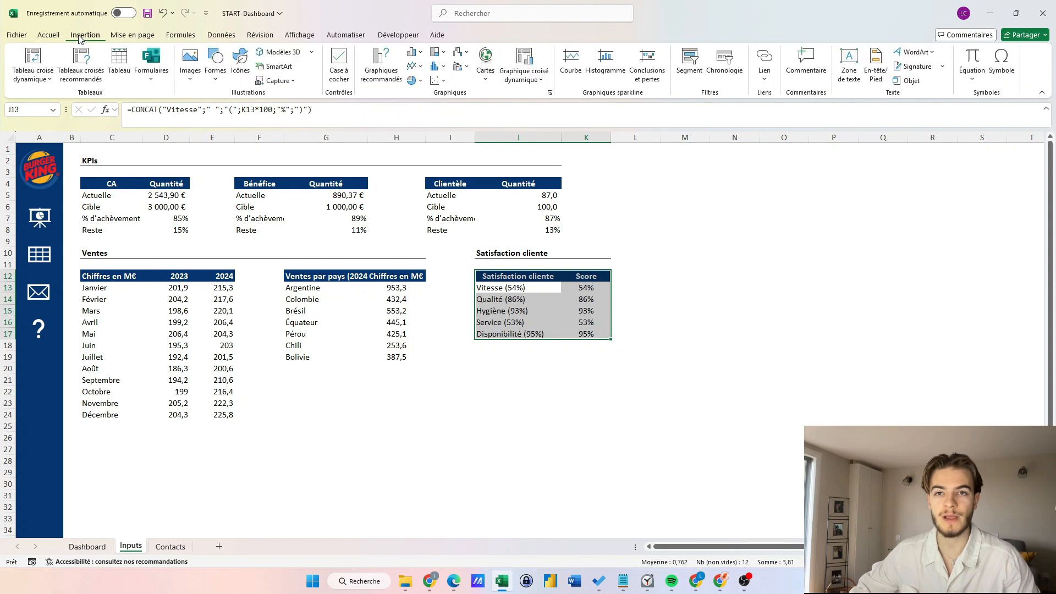
Insert a radar chart of the satisfaction scores from Tous les graphiques.
{"action": "left_click", "coordinate": [550, 92]}
{"action": "left_click", "coordinate": [488, 150]}
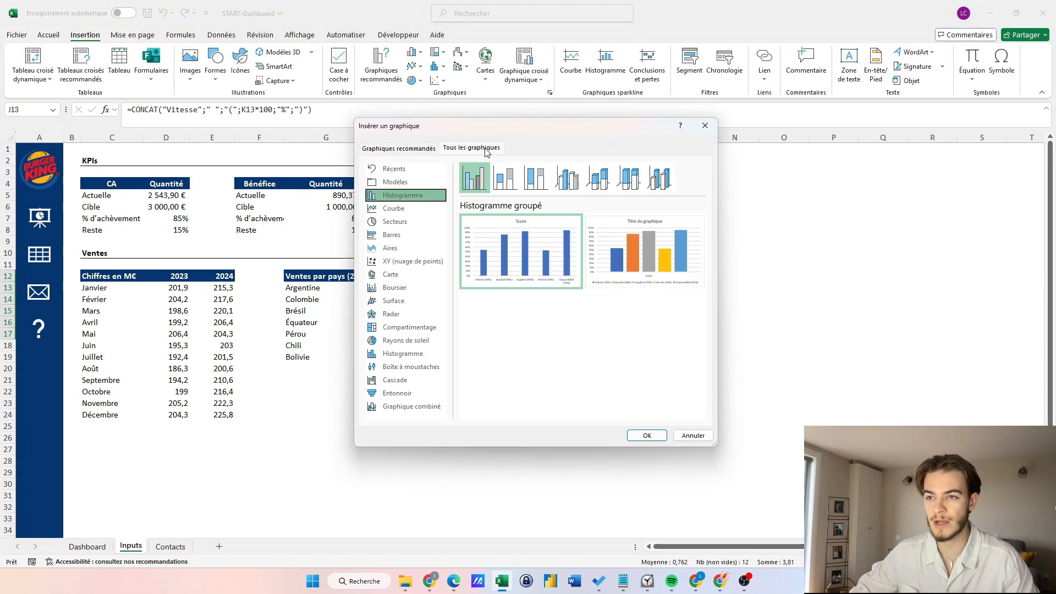
{"action": "left_click", "coordinate": [405, 313]}
{"action": "left_click", "coordinate": [646, 436]}
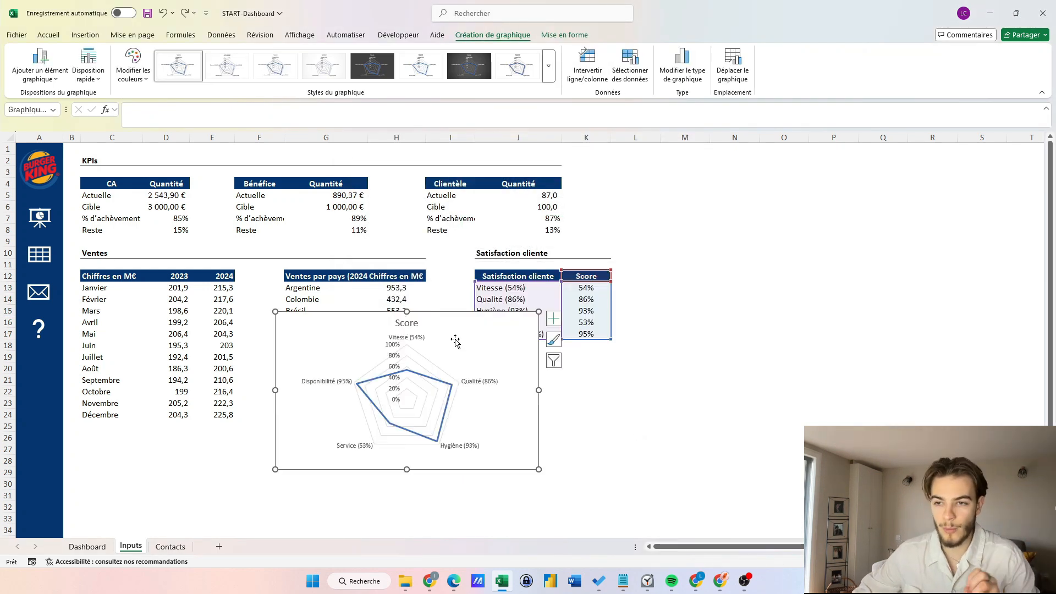
Delete the chart title and 0%–100% axis, and move the chart right of the table.
{"action": "left_click", "coordinate": [398, 323]}
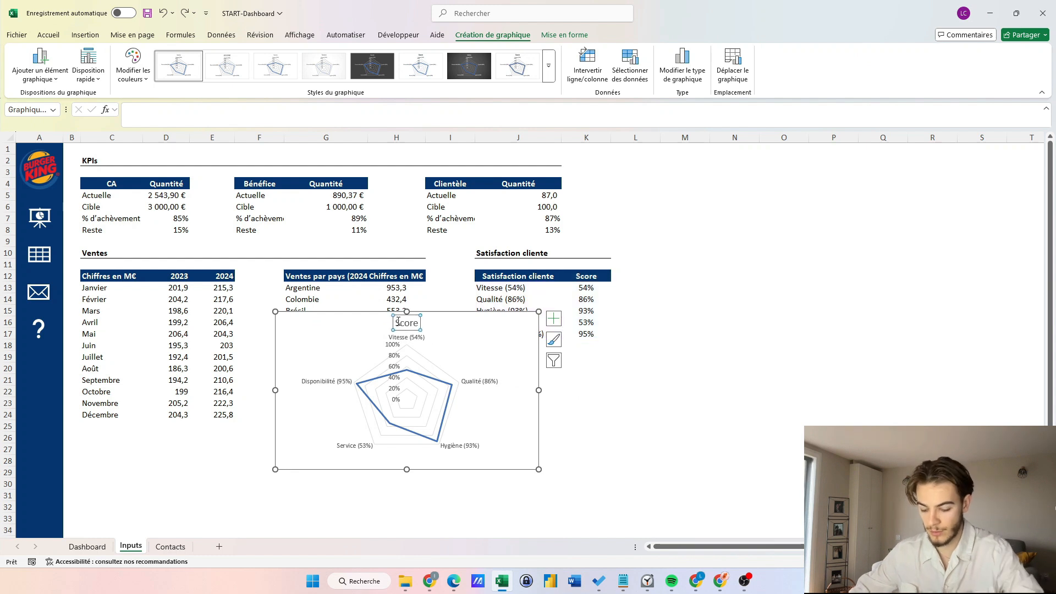
{"action": "key", "text": "Delete"}
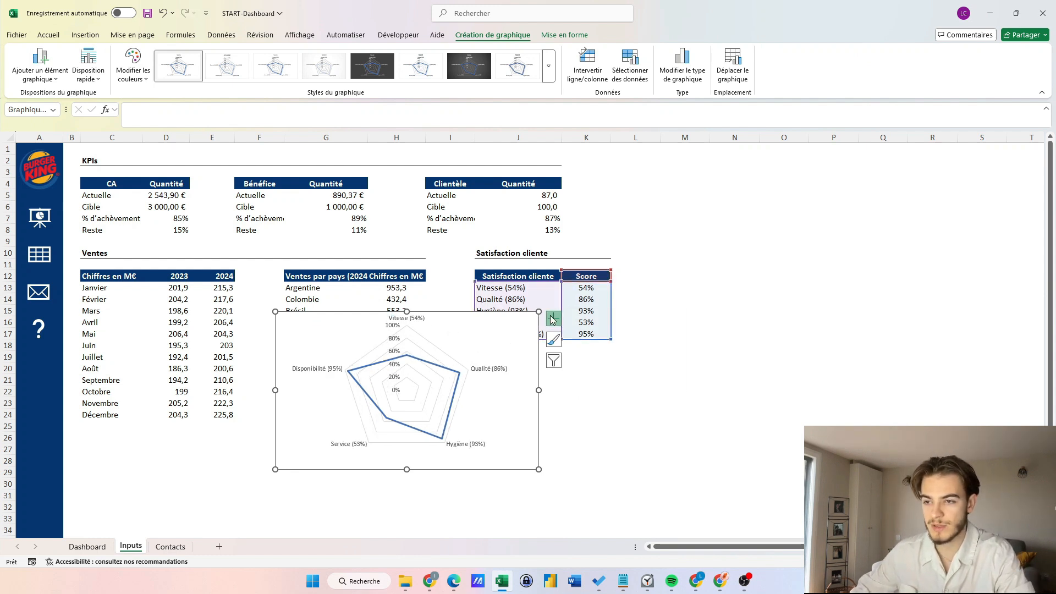
{"action": "left_click", "coordinate": [554, 319]}
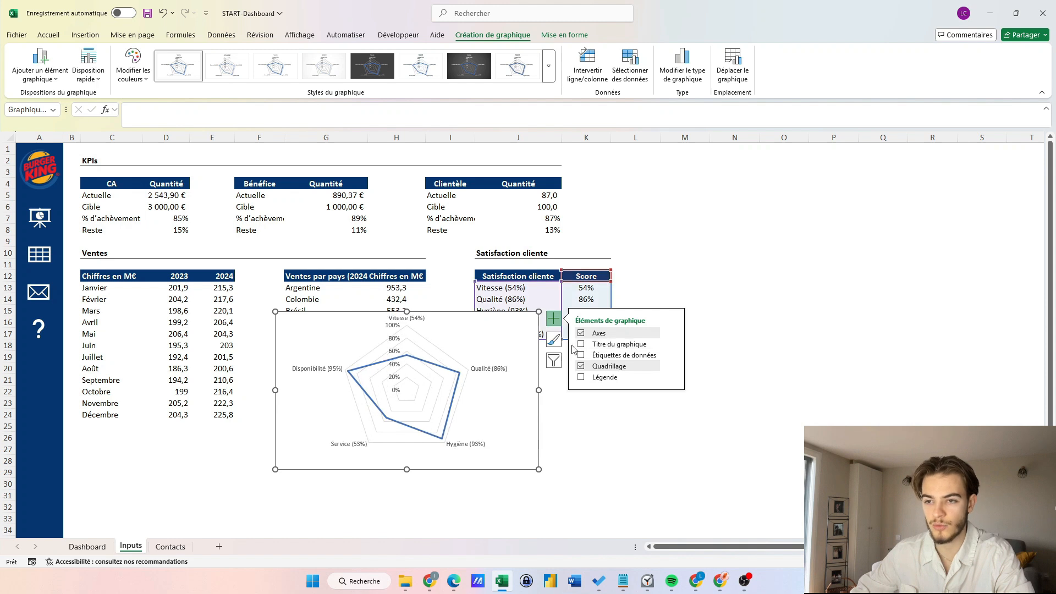
{"action": "left_click", "coordinate": [392, 338]}
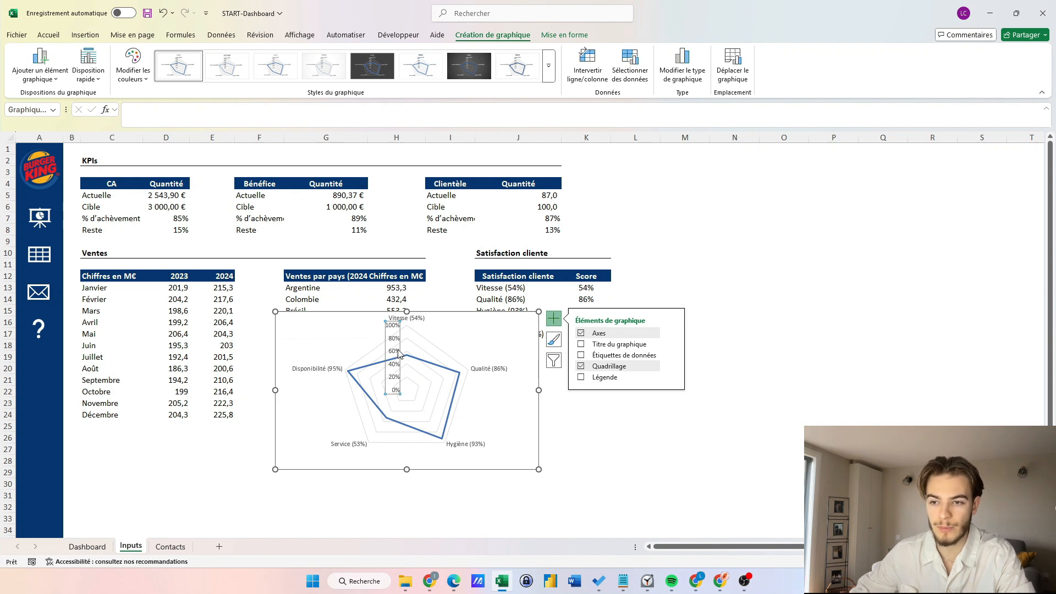
{"action": "key", "text": "Delete"}
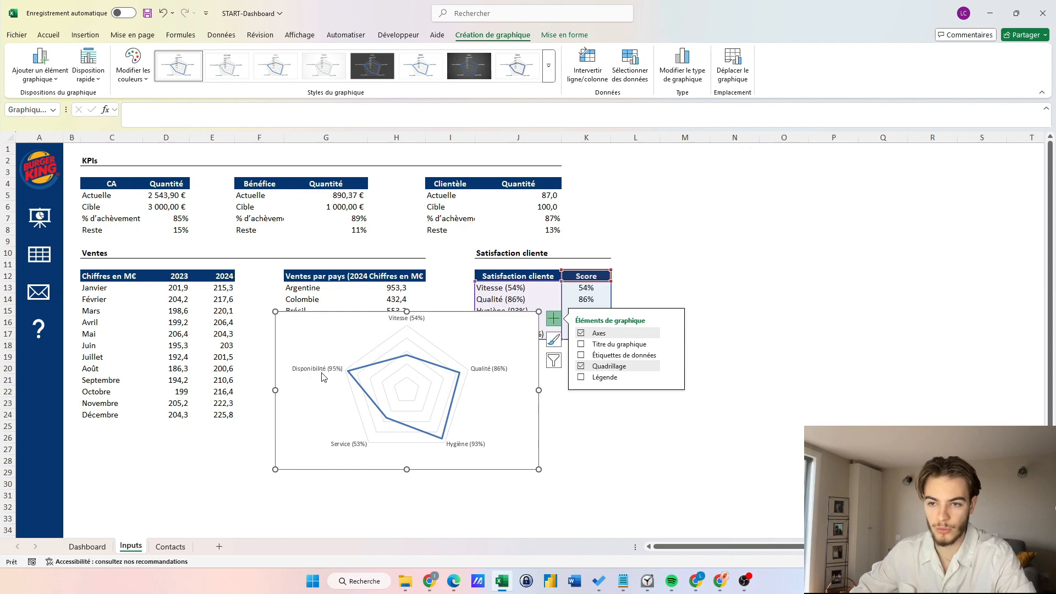
{"action": "left_click_drag", "start_coordinate": [349, 345], "coordinate": [693, 300]}
{"action": "left_click", "coordinate": [587, 368]}
{"action": "left_click_drag", "start_coordinate": [515, 289], "coordinate": [495, 347]}
Edit J13's CONCAT formula so the label shows its score, like 'Vitesse (54%)'.
{"action": "left_click", "coordinate": [486, 402]}
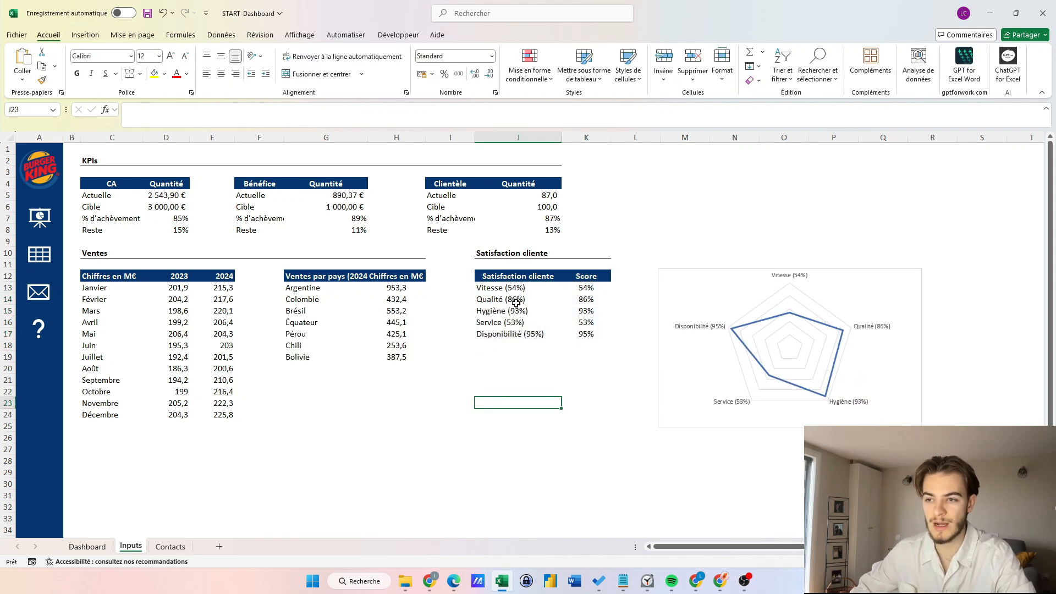
{"action": "left_click", "coordinate": [586, 287]}
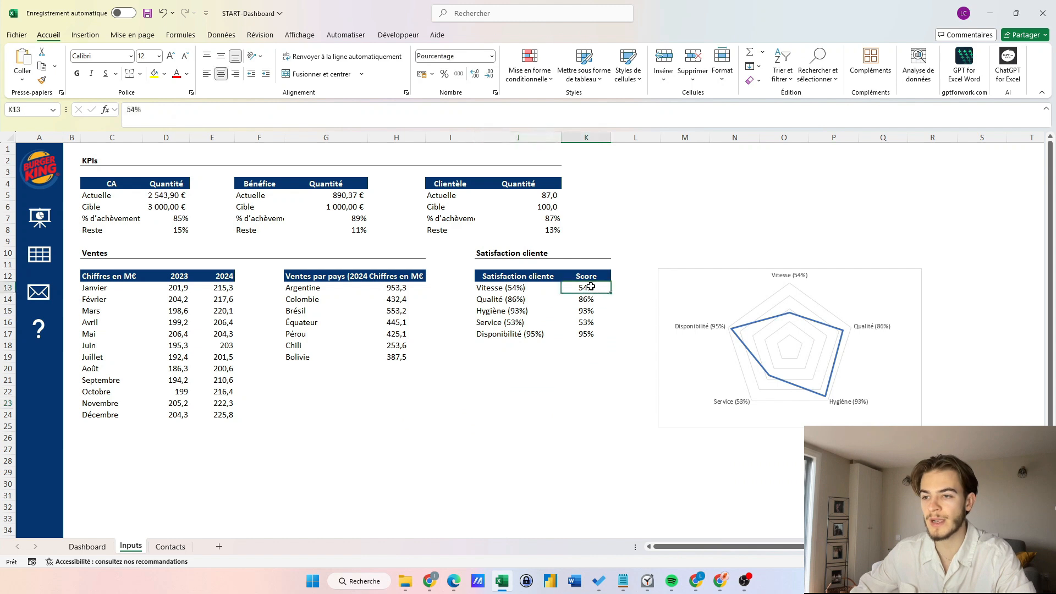
{"action": "left_click", "coordinate": [492, 288]}
{"action": "left_click", "coordinate": [344, 110]}
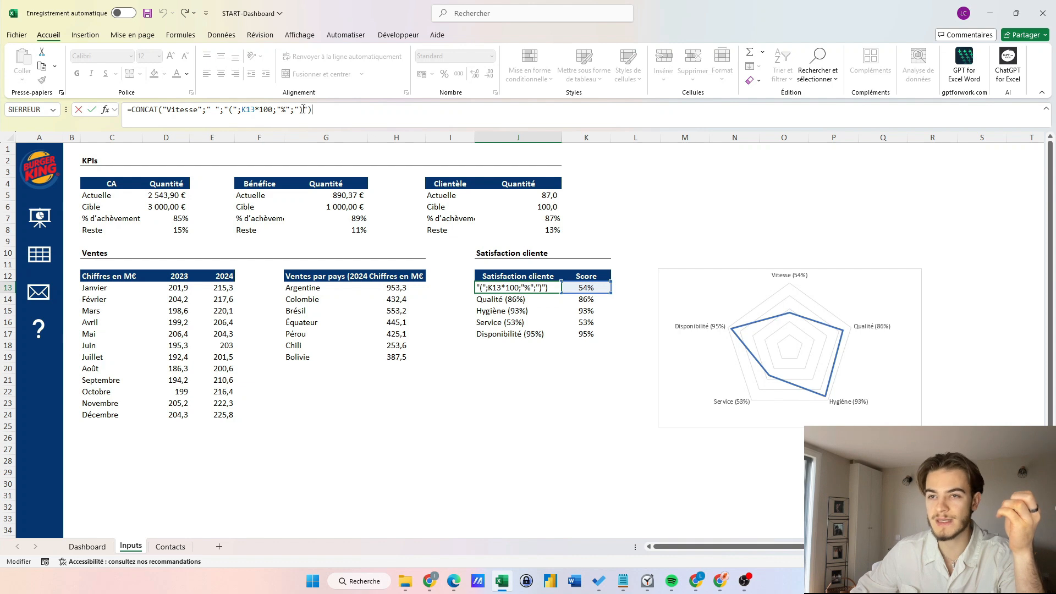
{"action": "key", "text": "Tab"}
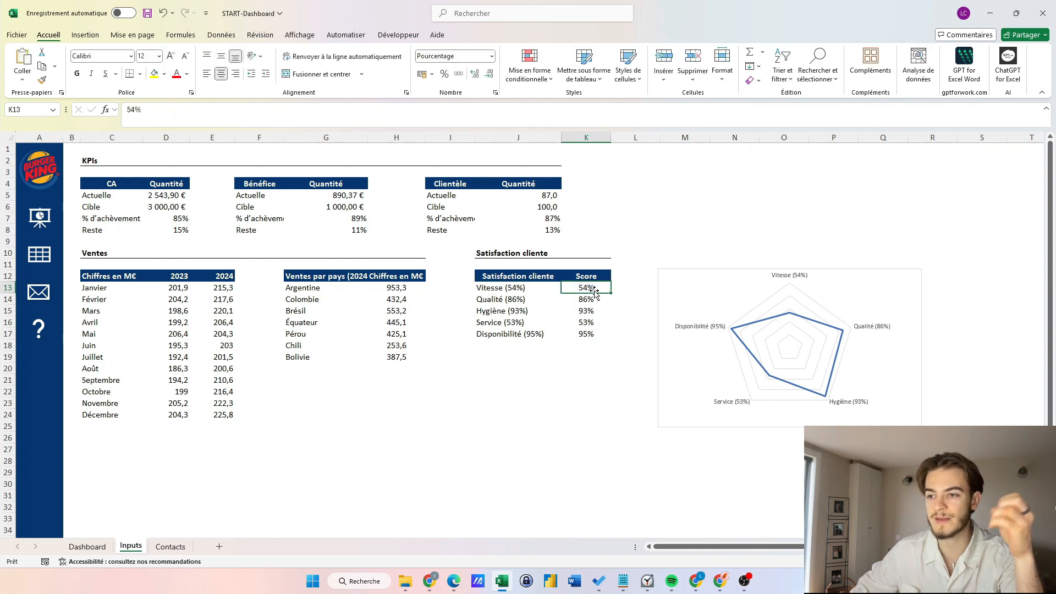
Verify the J13 and J14 label formulas and the updated radar chart labels.
{"action": "left_click", "coordinate": [520, 291]}
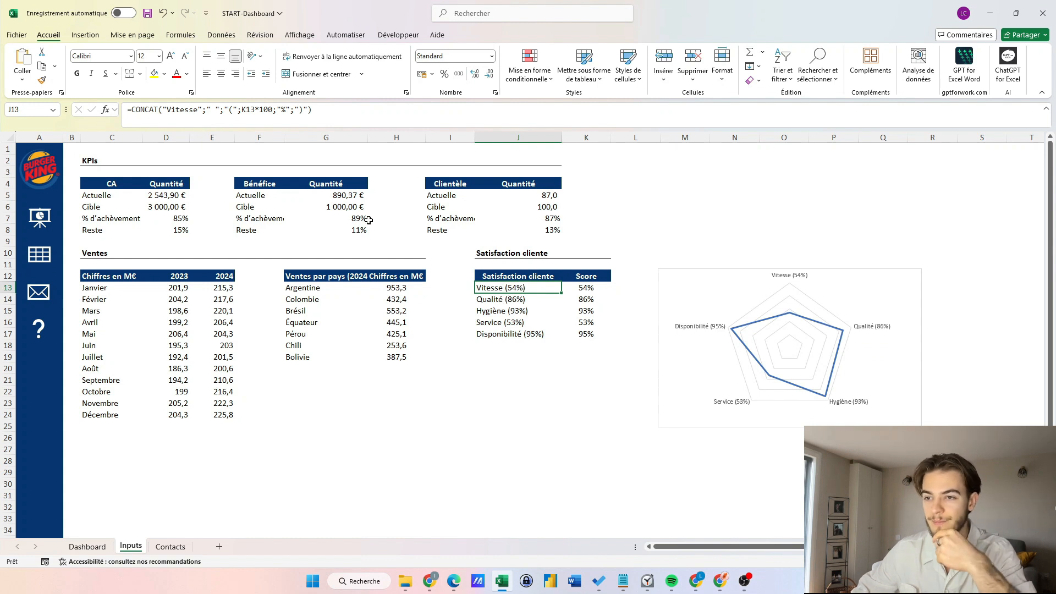
{"action": "left_click", "coordinate": [490, 301]}
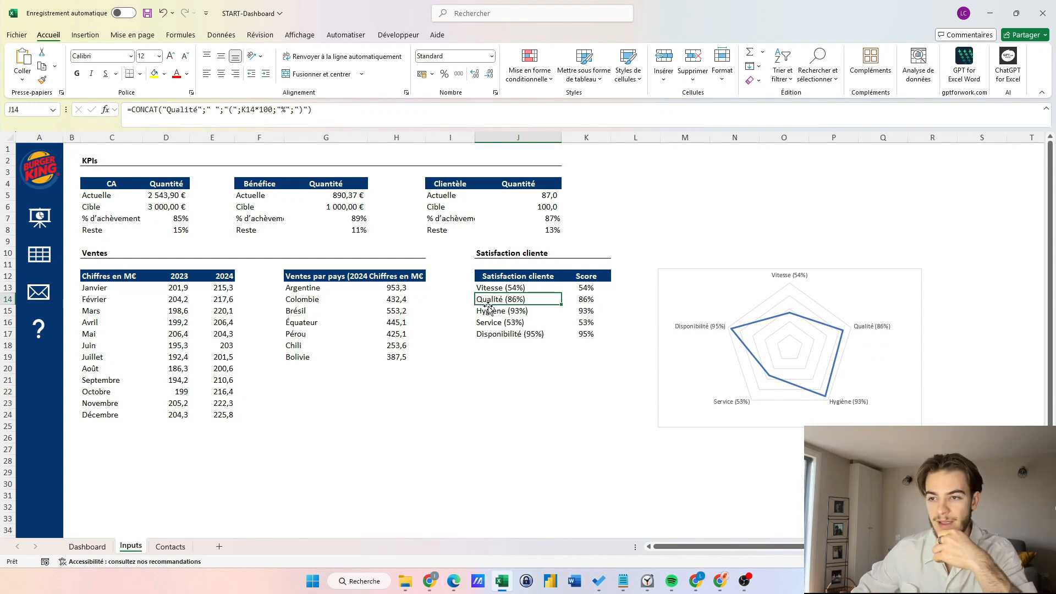
{"action": "left_click", "coordinate": [494, 367]}
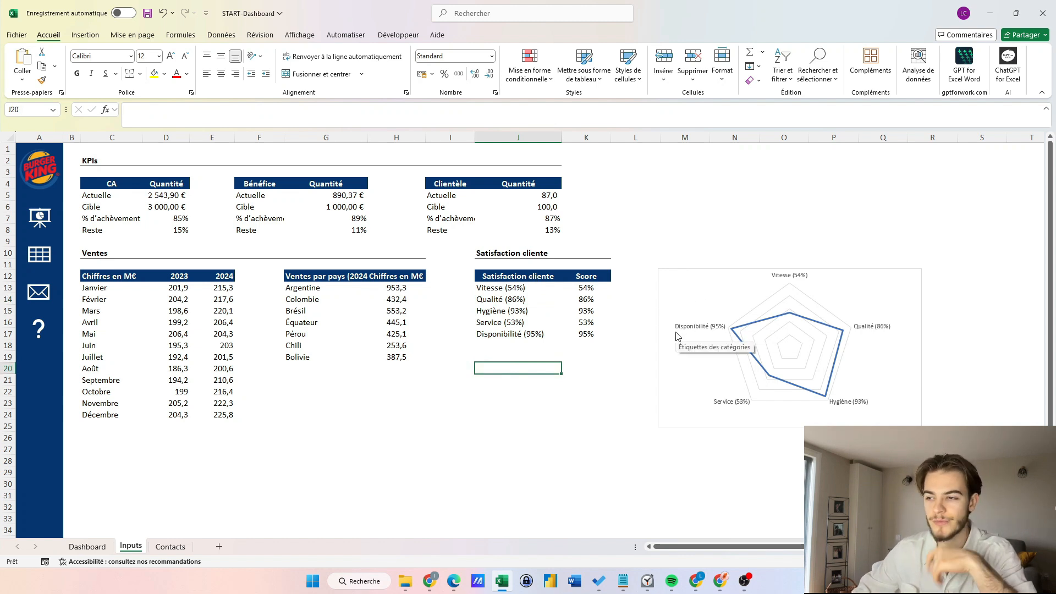
{"action": "left_click", "coordinate": [699, 300]}
{"action": "left_click", "coordinate": [510, 436]}
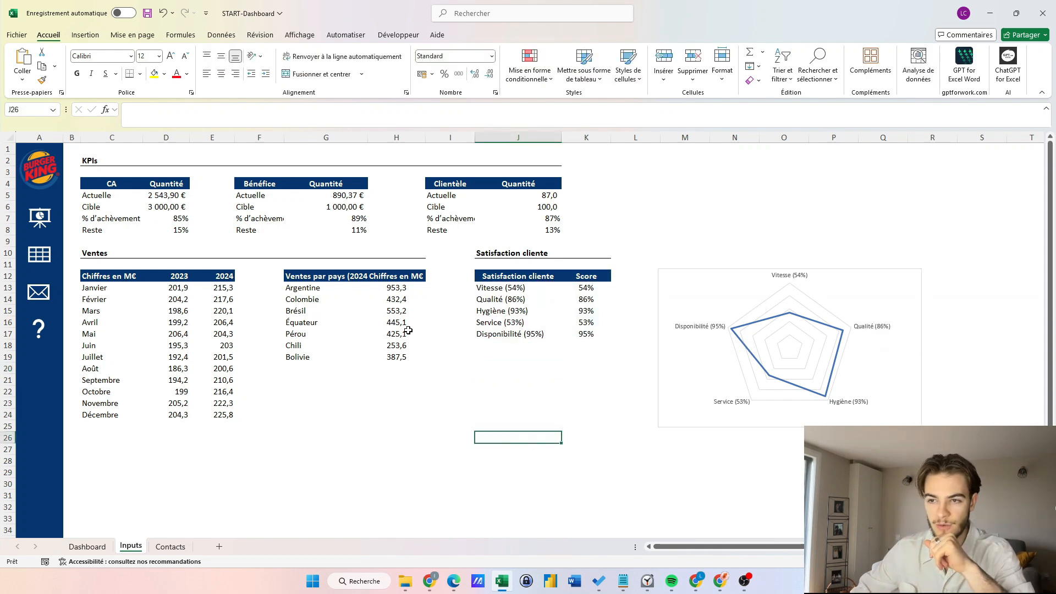
{"action": "left_click", "coordinate": [295, 276]}
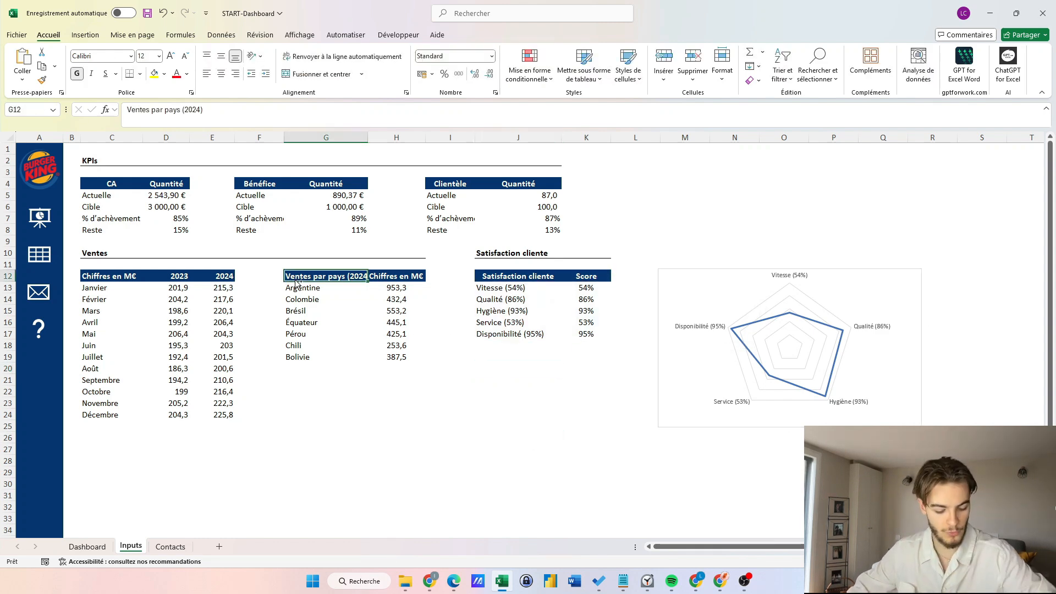
Insert a filled map chart from the Ventes par pays country sales table.
{"action": "key", "text": "ctrl+a"}
{"action": "left_click", "coordinate": [85, 35]}
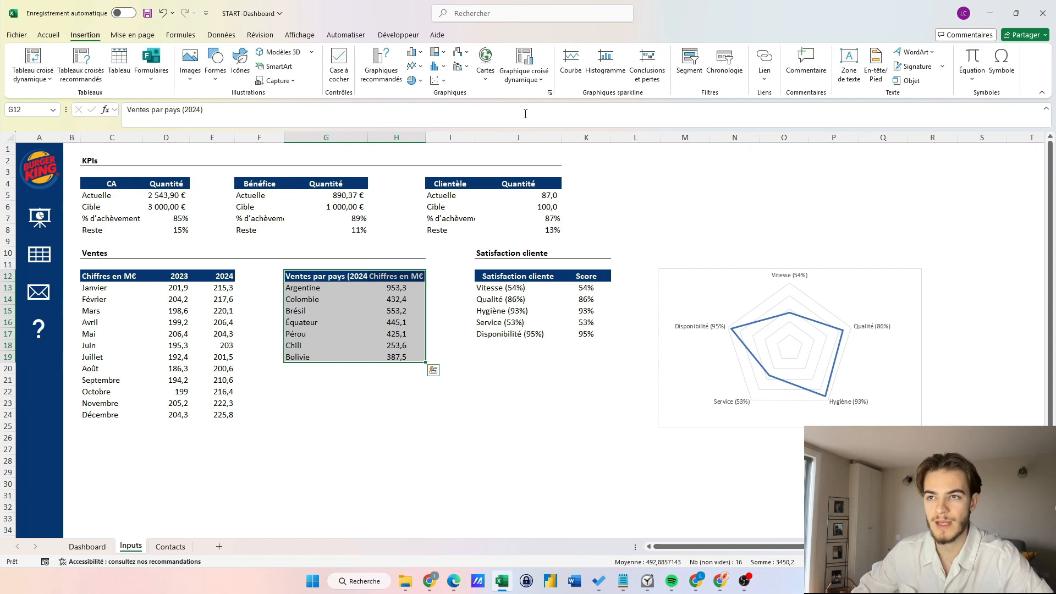
{"action": "left_click", "coordinate": [484, 83]}
{"action": "left_click", "coordinate": [492, 106]}
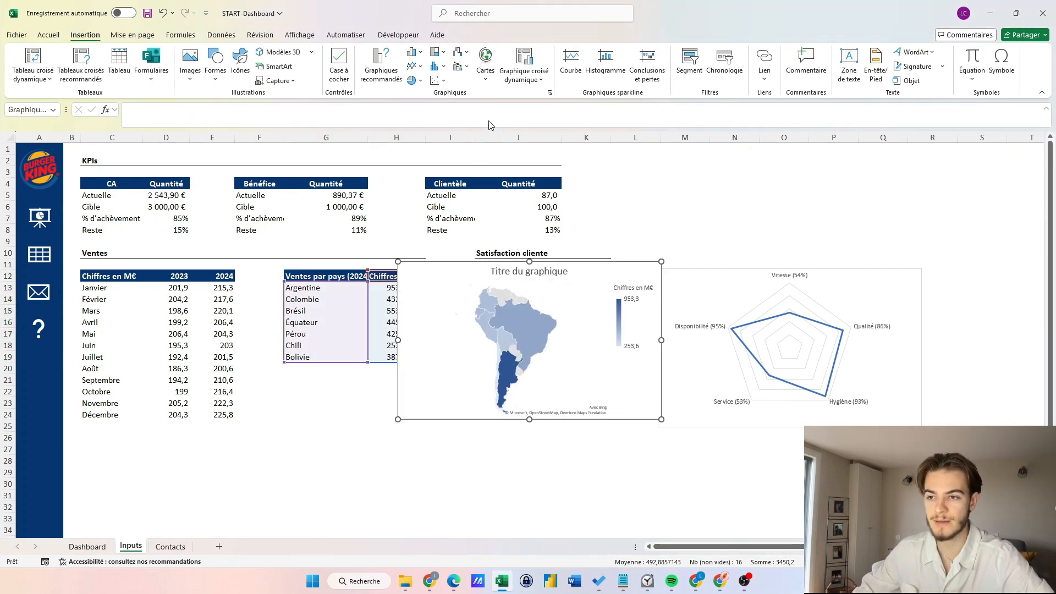
Delete the map's title and place the map below the Ventes par pays table.
{"action": "left_click_drag", "start_coordinate": [575, 282], "coordinate": [486, 283]}
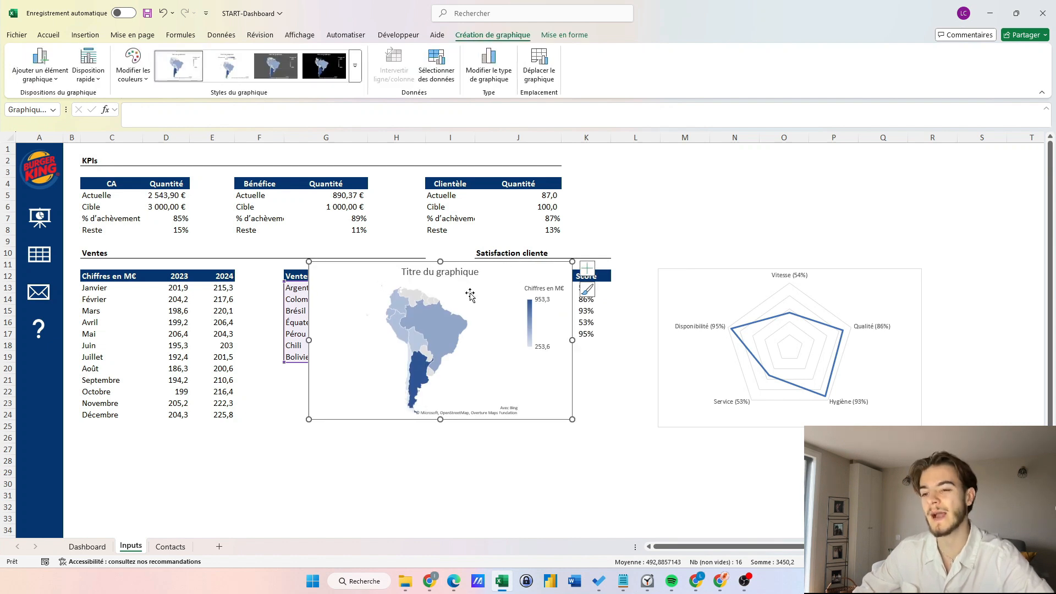
{"action": "left_click_drag", "start_coordinate": [471, 294], "coordinate": [414, 278]}
{"action": "left_click", "coordinate": [403, 256]}
{"action": "key", "text": "Delete"}
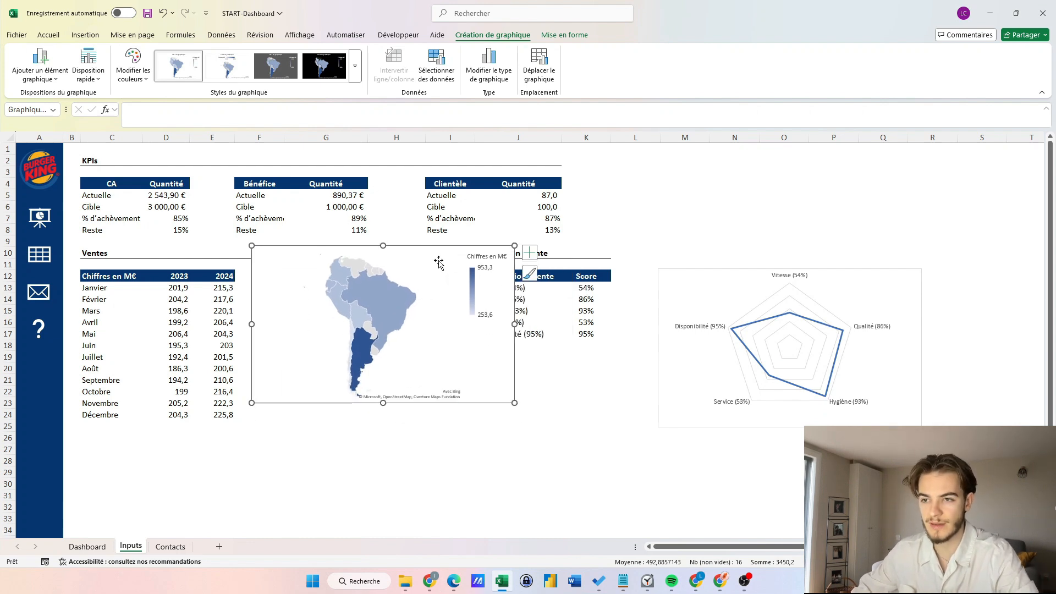
{"action": "left_click", "coordinate": [441, 263]}
{"action": "left_click_drag", "start_coordinate": [486, 363], "coordinate": [572, 485]}
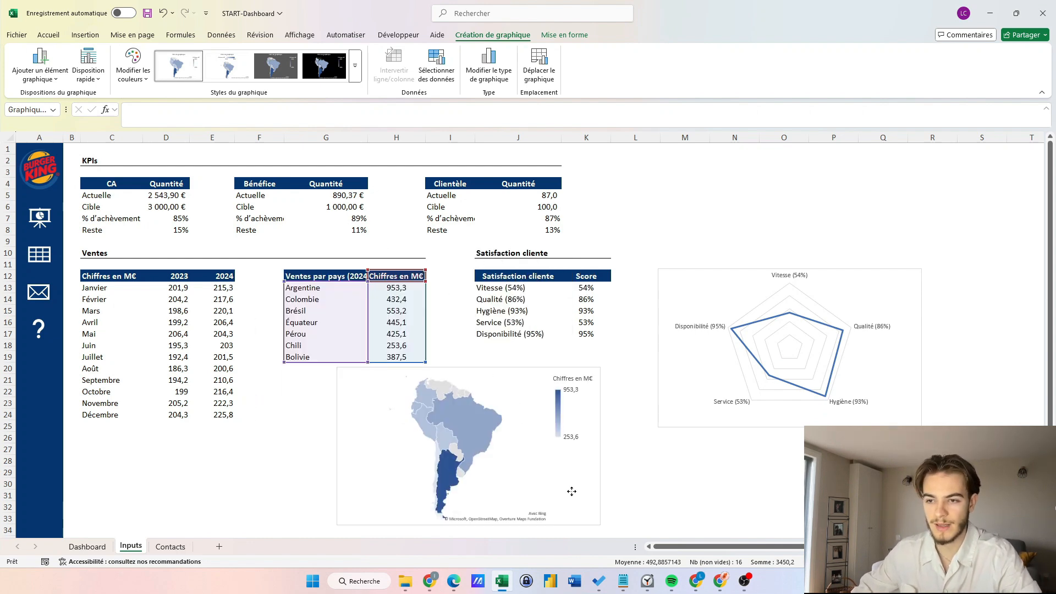
Insert the recommended line chart of the 2023 vs 2024 monthly sales table.
{"action": "left_click", "coordinate": [308, 402]}
{"action": "left_click", "coordinate": [100, 277]}
{"action": "key", "text": "ctrl+a"}
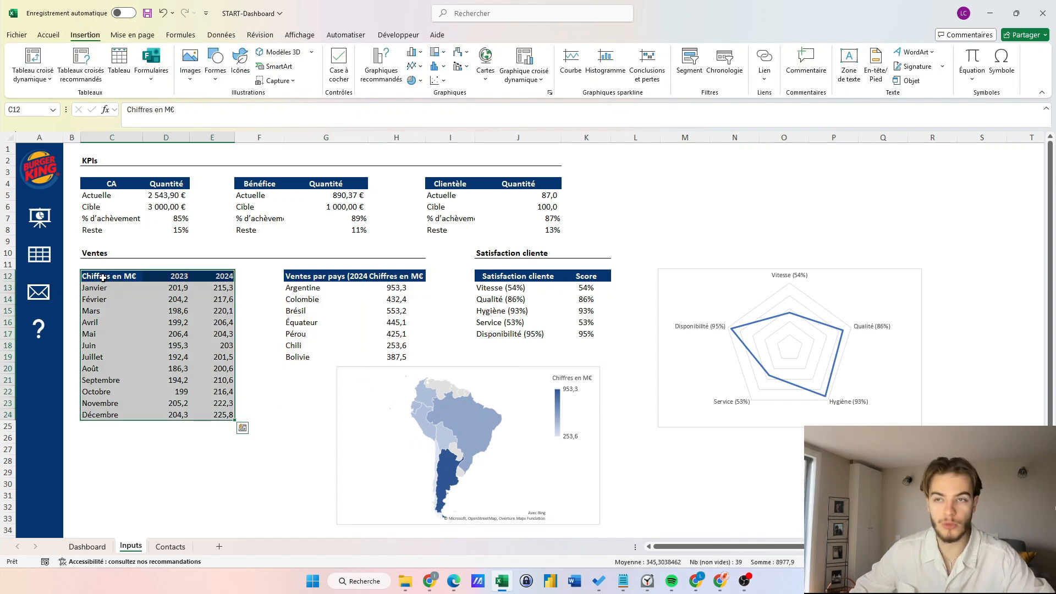
{"action": "left_click", "coordinate": [378, 68]}
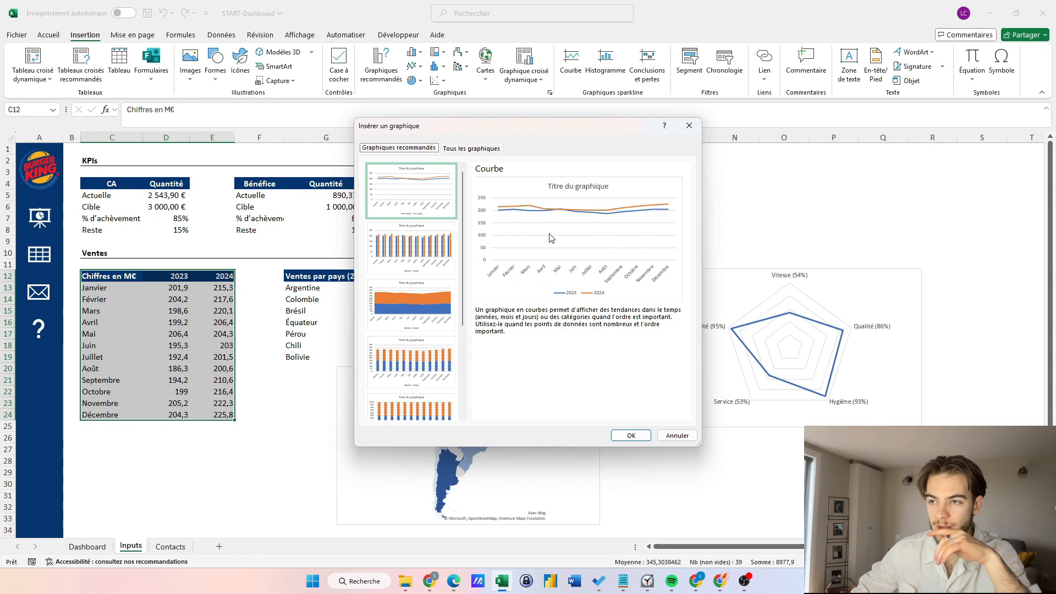
{"action": "left_click", "coordinate": [627, 434]}
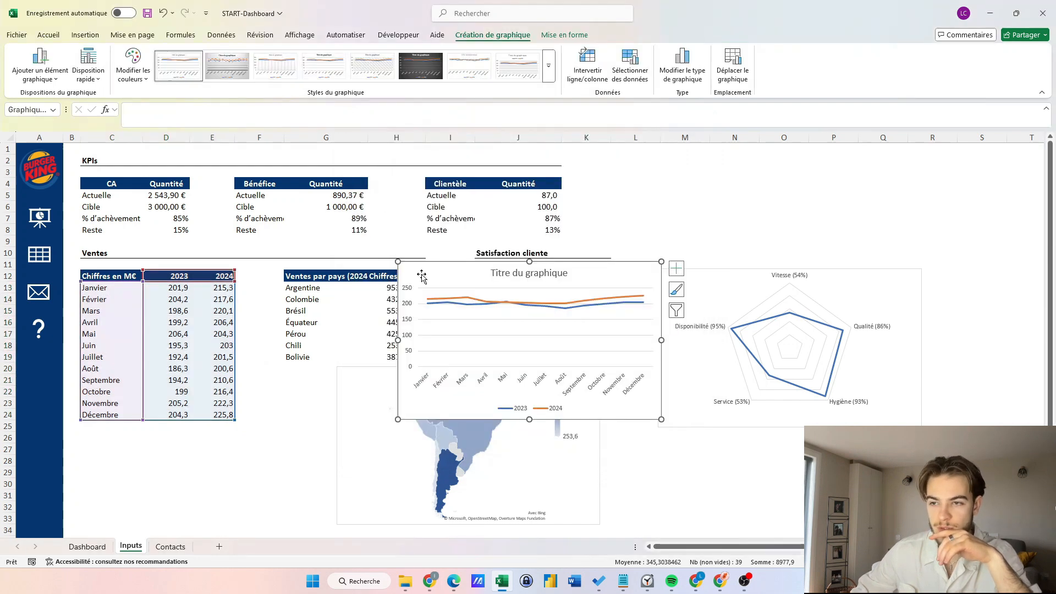
{"action": "left_click_drag", "start_coordinate": [421, 276], "coordinate": [191, 296]}
Delete the line chart's title, set its vertical axis minimum to 180, and move it below the table.
{"action": "left_click", "coordinate": [280, 294]}
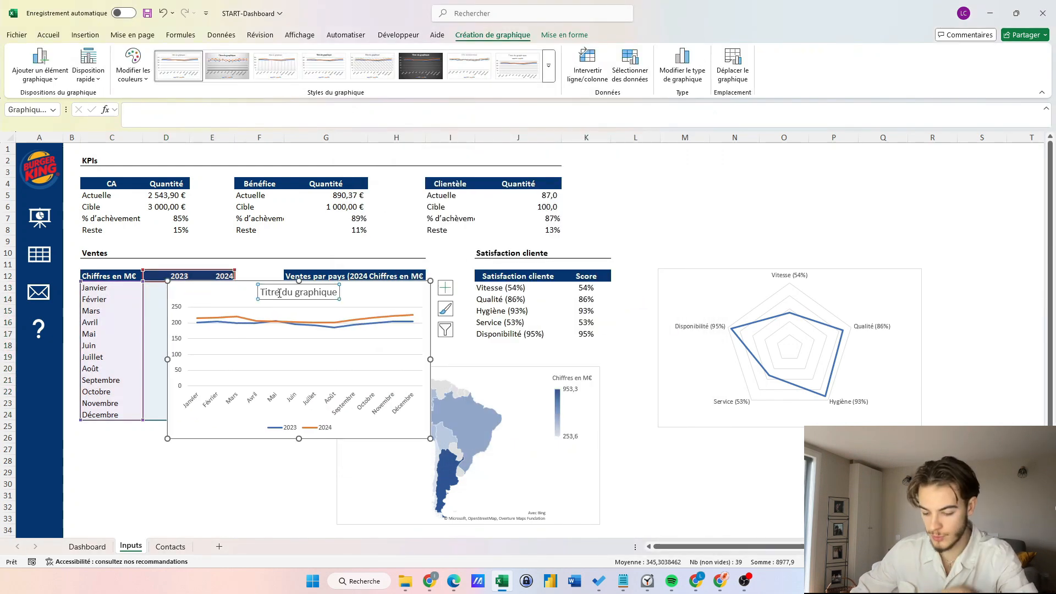
{"action": "key", "text": "Delete"}
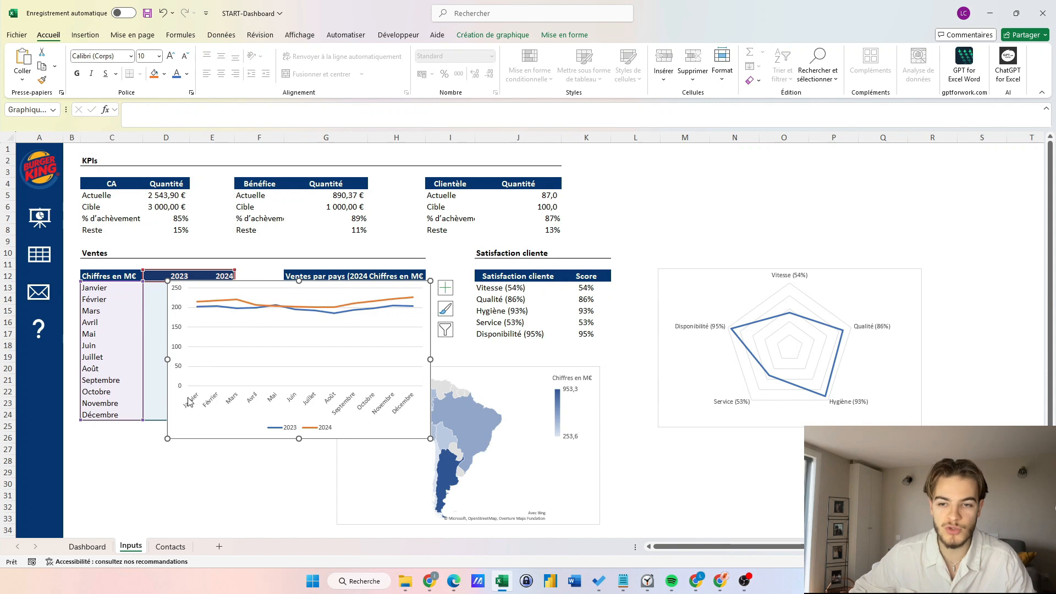
{"action": "left_click", "coordinate": [178, 330]}
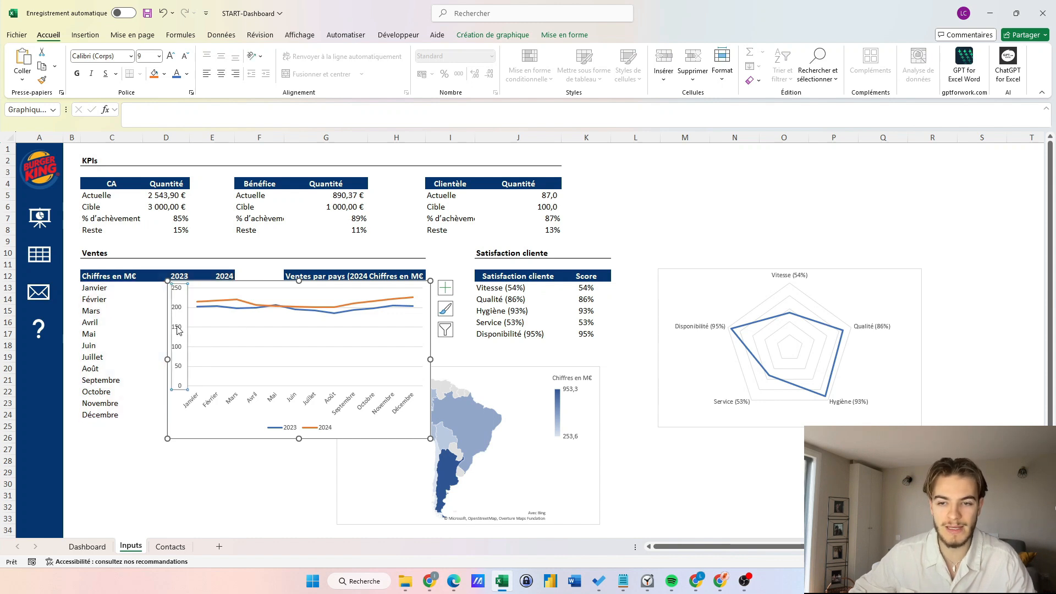
{"action": "right_click", "coordinate": [178, 327]}
{"action": "left_click", "coordinate": [221, 464]}
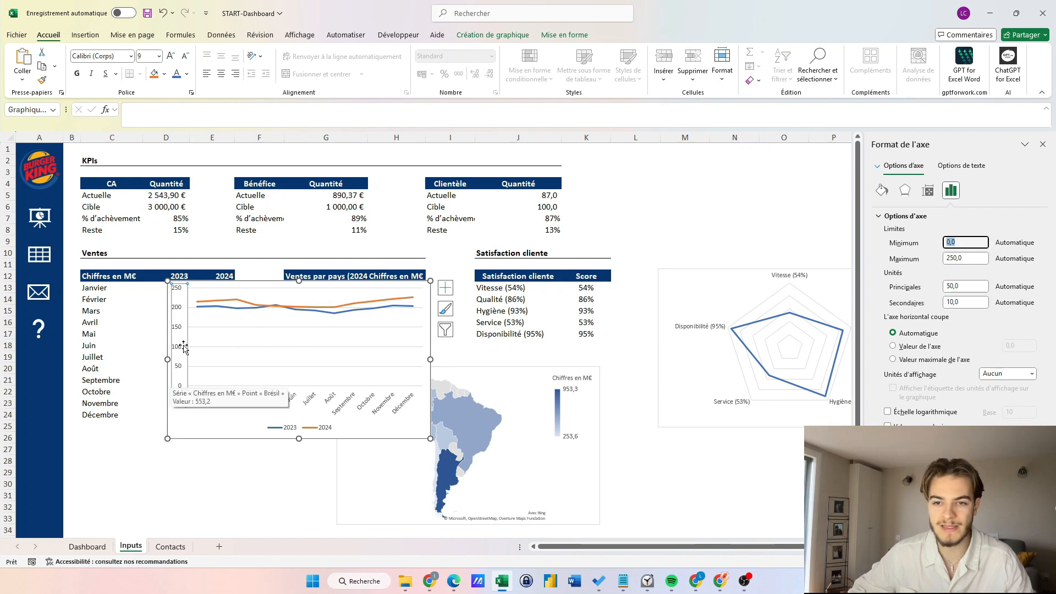
{"action": "type", "text": "180"}
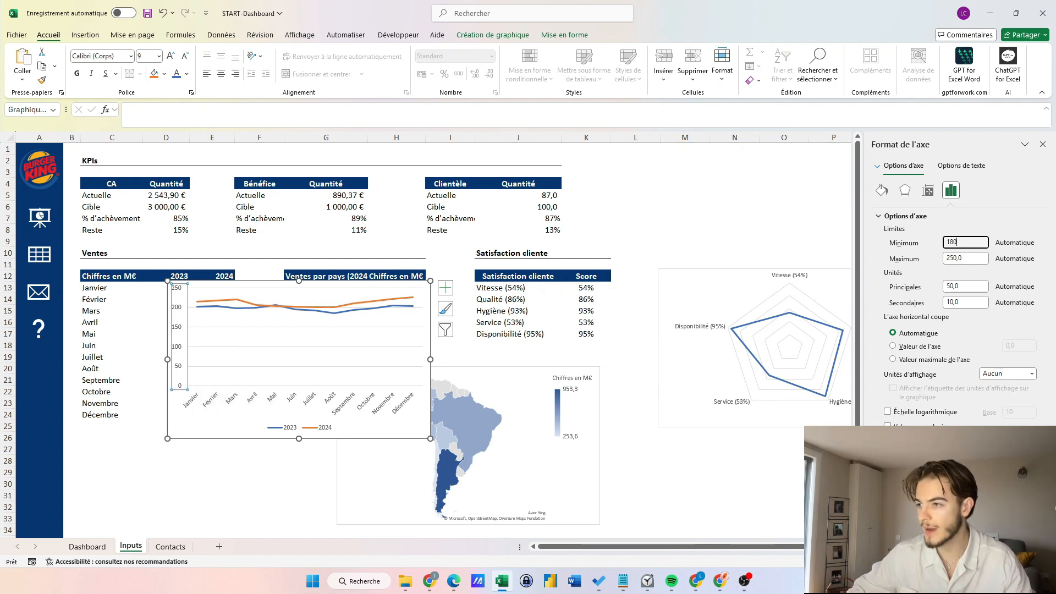
{"action": "key", "text": "Return"}
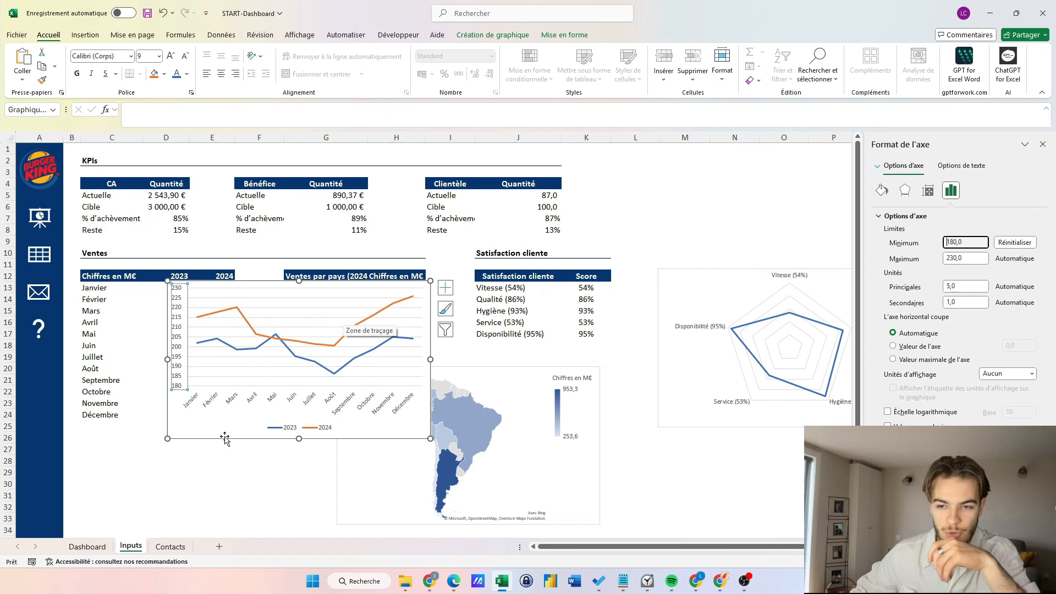
{"action": "left_click_drag", "start_coordinate": [220, 429], "coordinate": [124, 506]}
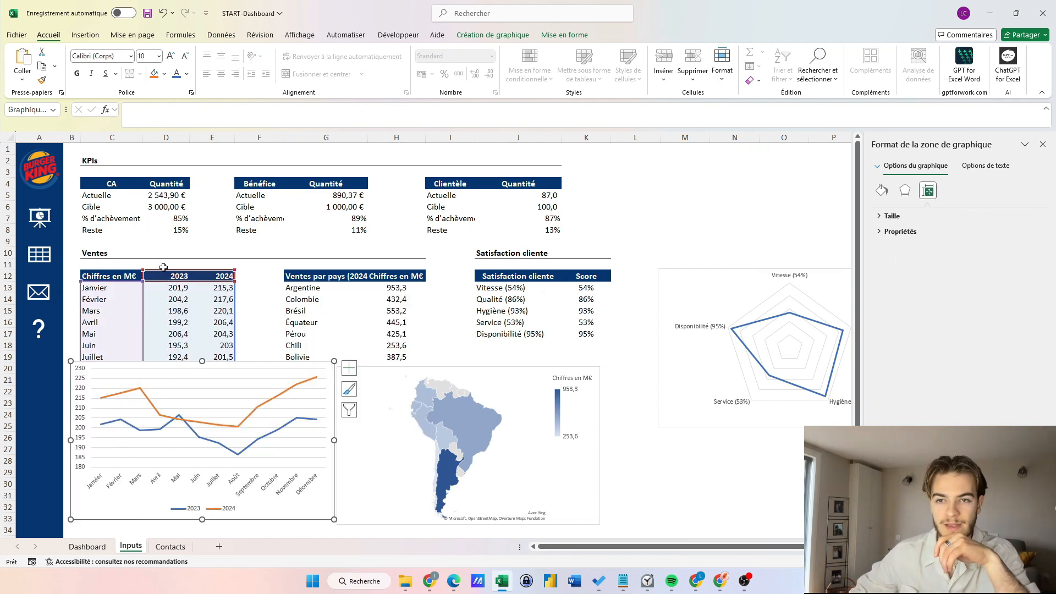
{"action": "left_click", "coordinate": [92, 207]}
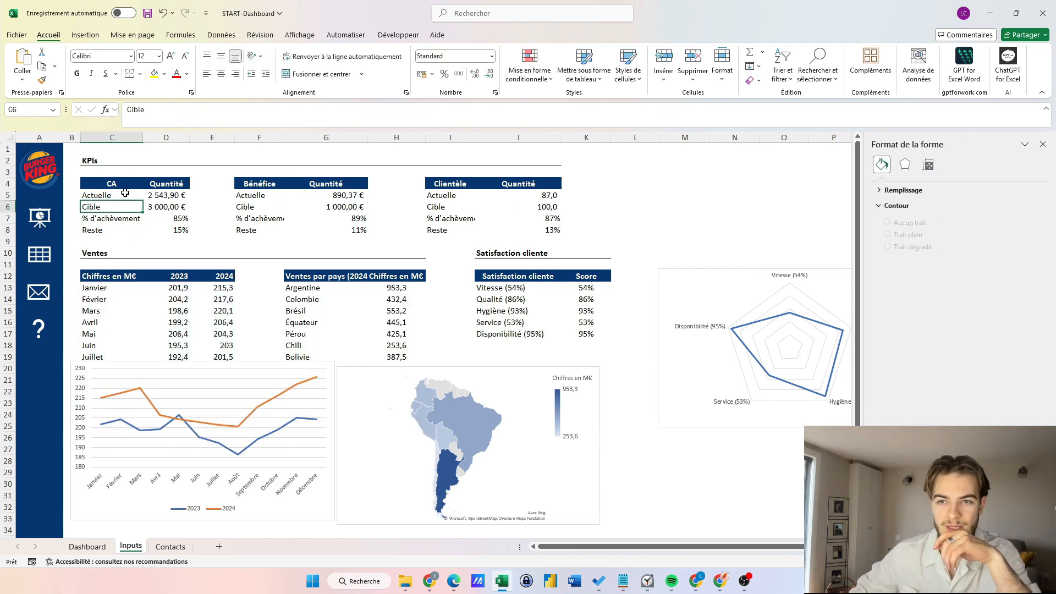
Insert a doughnut chart of the 85% and 15% cells D7:D8.
{"action": "left_click_drag", "start_coordinate": [165, 220], "coordinate": [164, 231]}
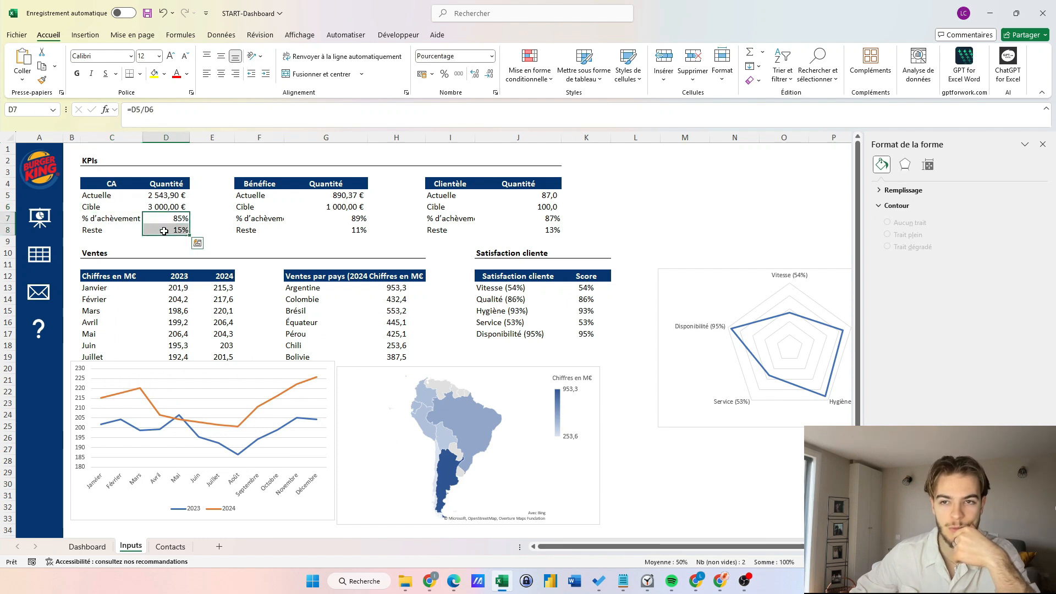
{"action": "left_click", "coordinate": [85, 35]}
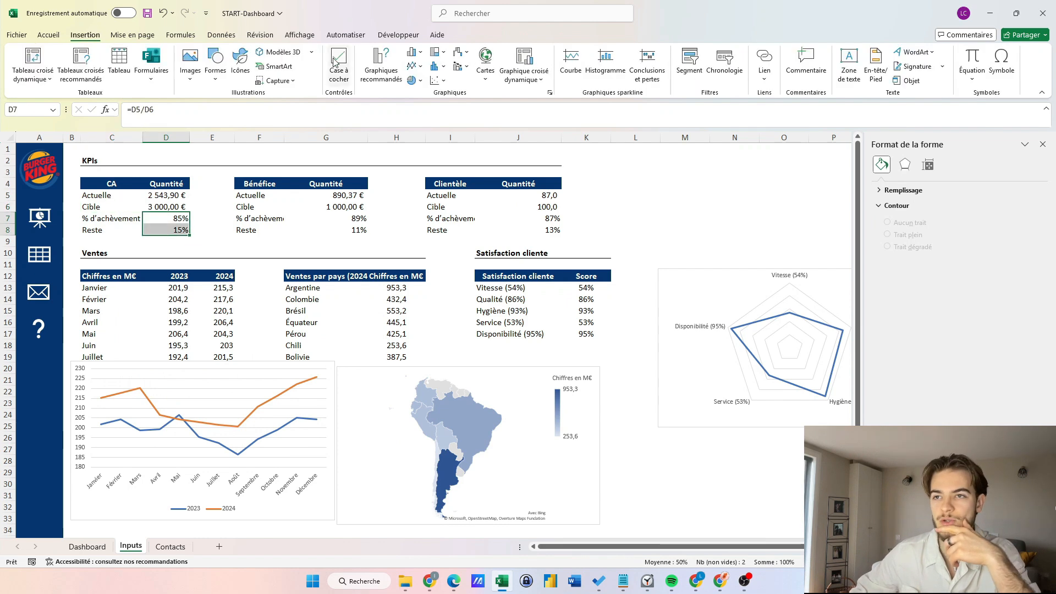
{"action": "left_click", "coordinate": [413, 81]}
{"action": "left_click", "coordinate": [421, 223]}
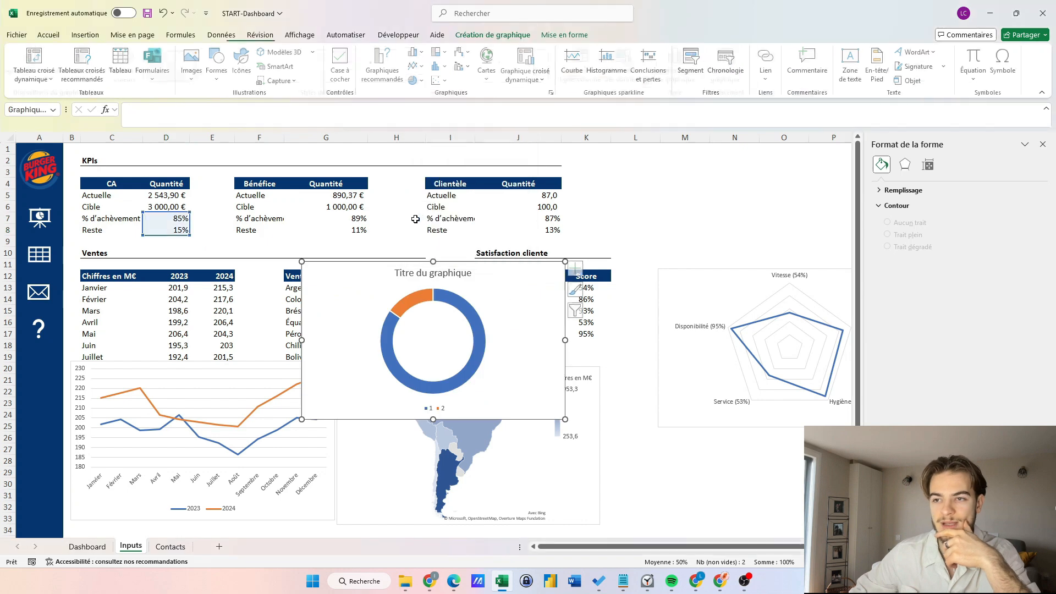
{"action": "left_click_drag", "start_coordinate": [436, 275], "coordinate": [227, 230]}
Remove the doughnut's title, data labels and legend, and shrink it into place.
{"action": "key", "text": "Delete"}
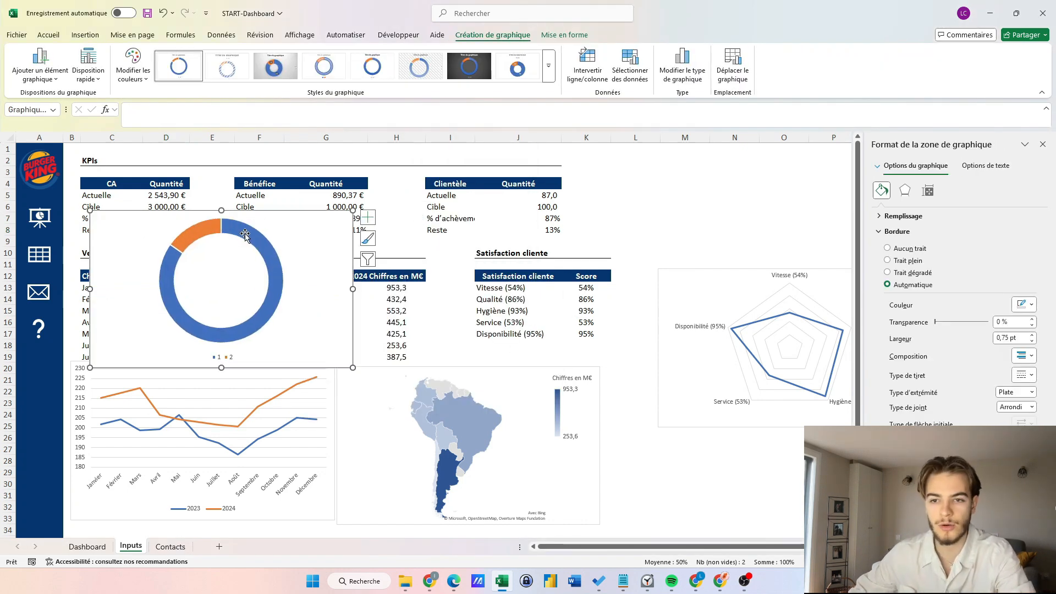
{"action": "left_click", "coordinate": [367, 218]}
{"action": "left_click", "coordinate": [396, 243]}
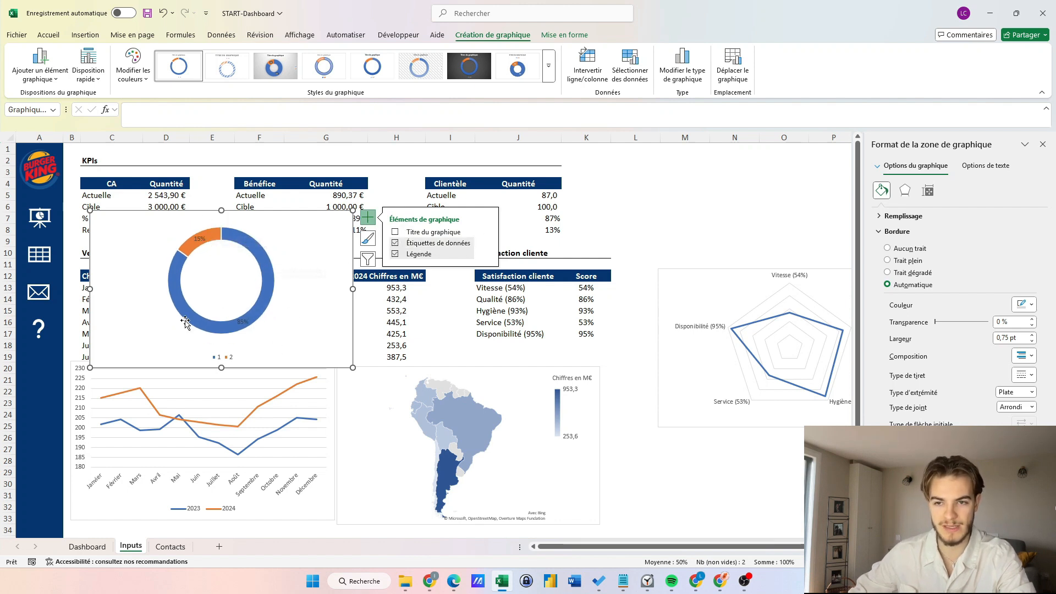
{"action": "left_click", "coordinate": [487, 243]}
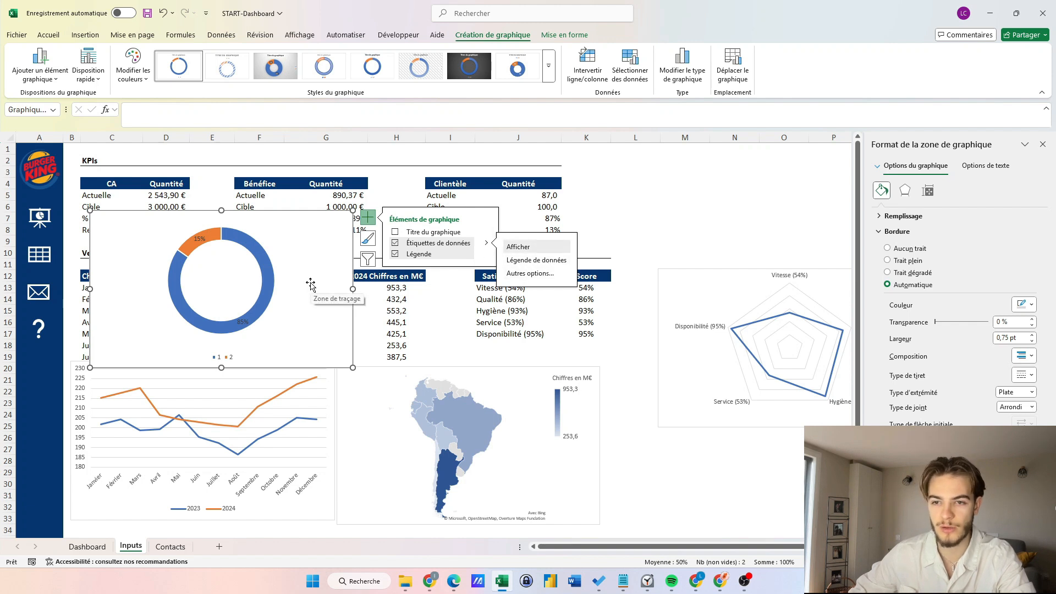
{"action": "left_click", "coordinate": [397, 244]}
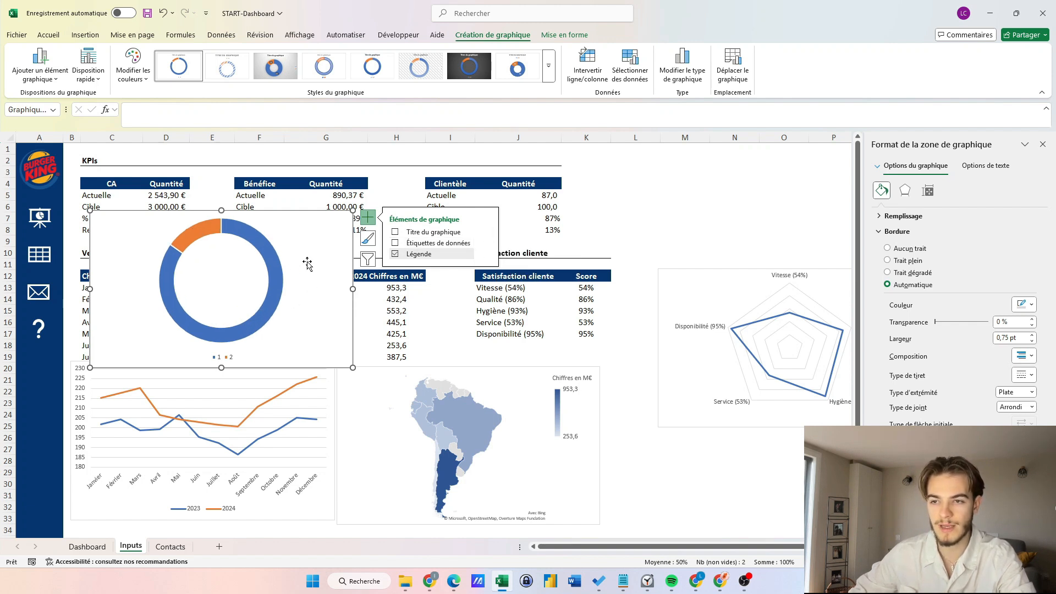
{"action": "left_click", "coordinate": [268, 231]}
{"action": "left_click_drag", "start_coordinate": [314, 244], "coordinate": [334, 286]}
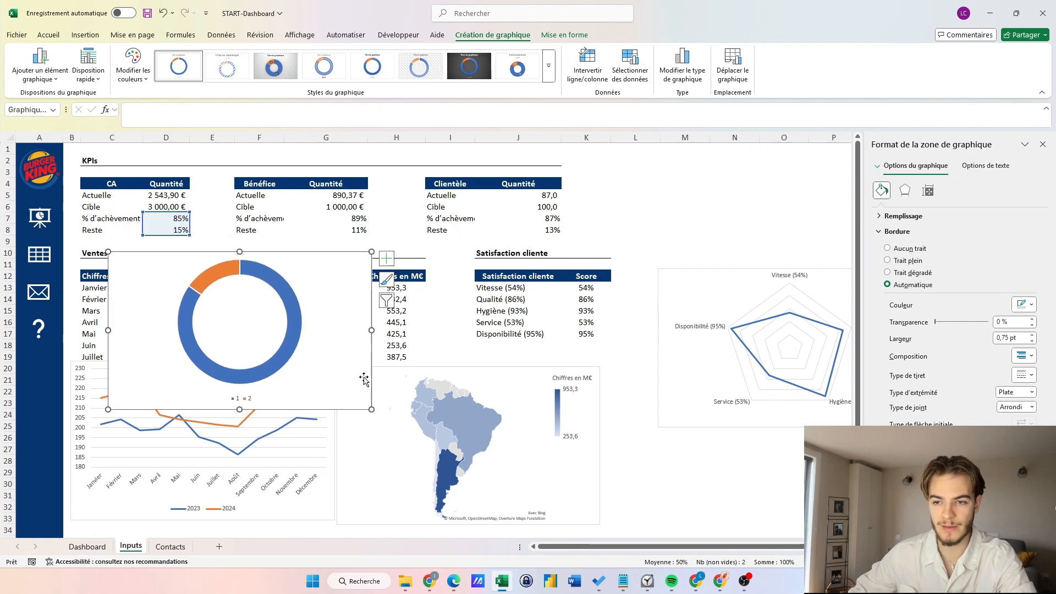
{"action": "left_click_drag", "start_coordinate": [367, 409], "coordinate": [297, 354]}
{"action": "left_click", "coordinate": [312, 258]}
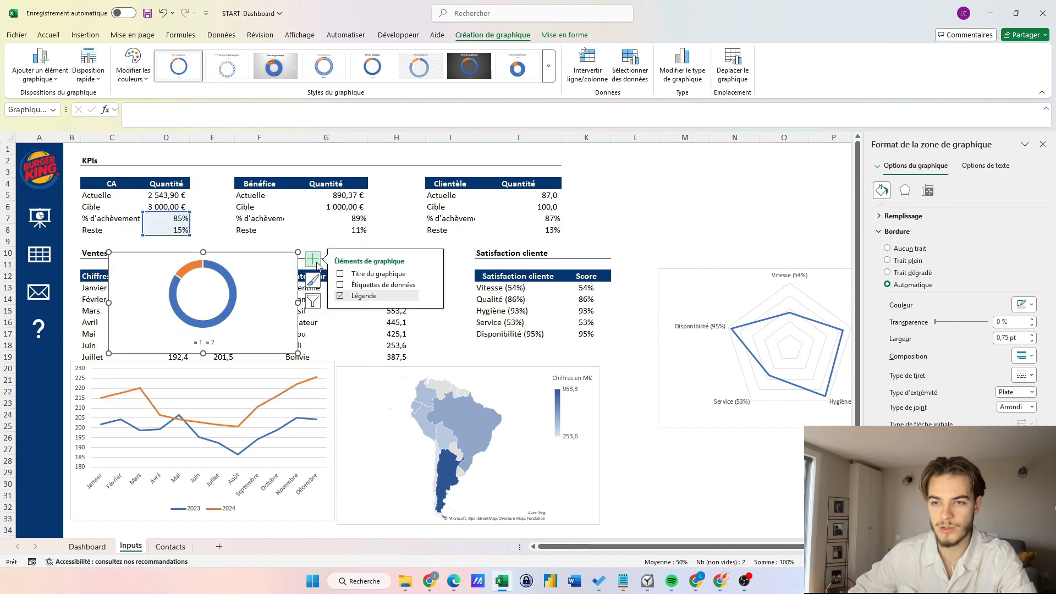
{"action": "left_click", "coordinate": [340, 295]}
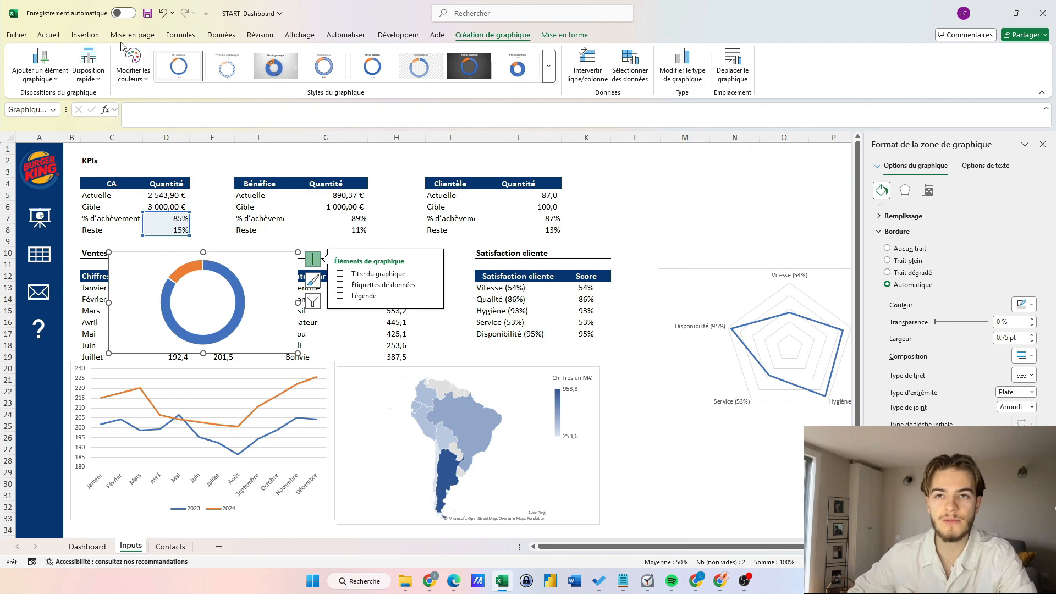
Pick the Rectangle shape from the Insert Shapes gallery.
{"action": "left_click", "coordinate": [85, 35]}
{"action": "left_click", "coordinate": [215, 66]}
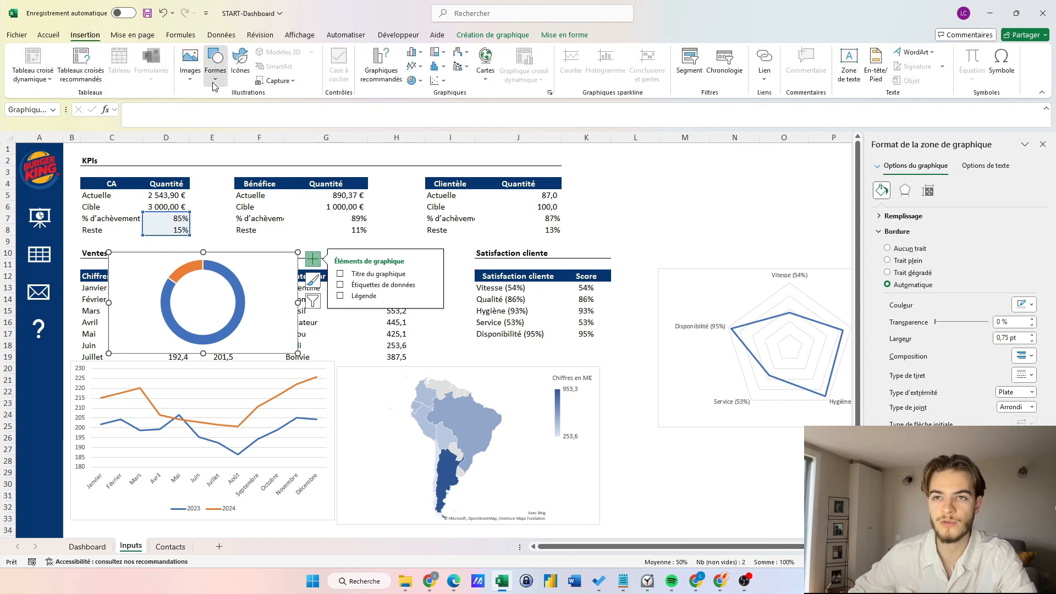
{"action": "left_click", "coordinate": [250, 113]}
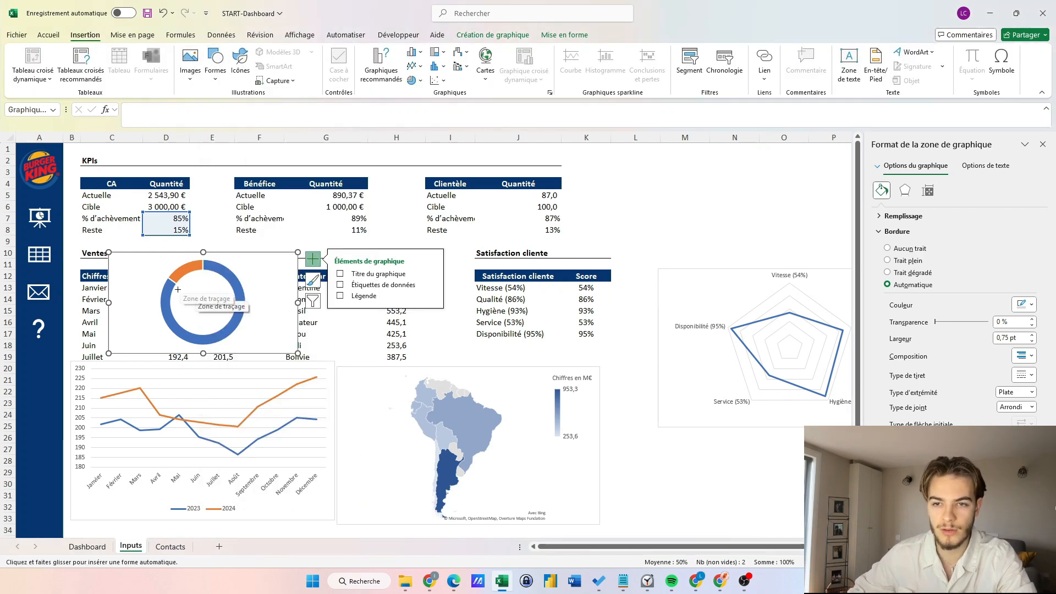
Draw a rectangle over the doughnut and link it to =Inputs!$D$7 to show 85%.
{"action": "left_click_drag", "start_coordinate": [175, 289], "coordinate": [231, 316]}
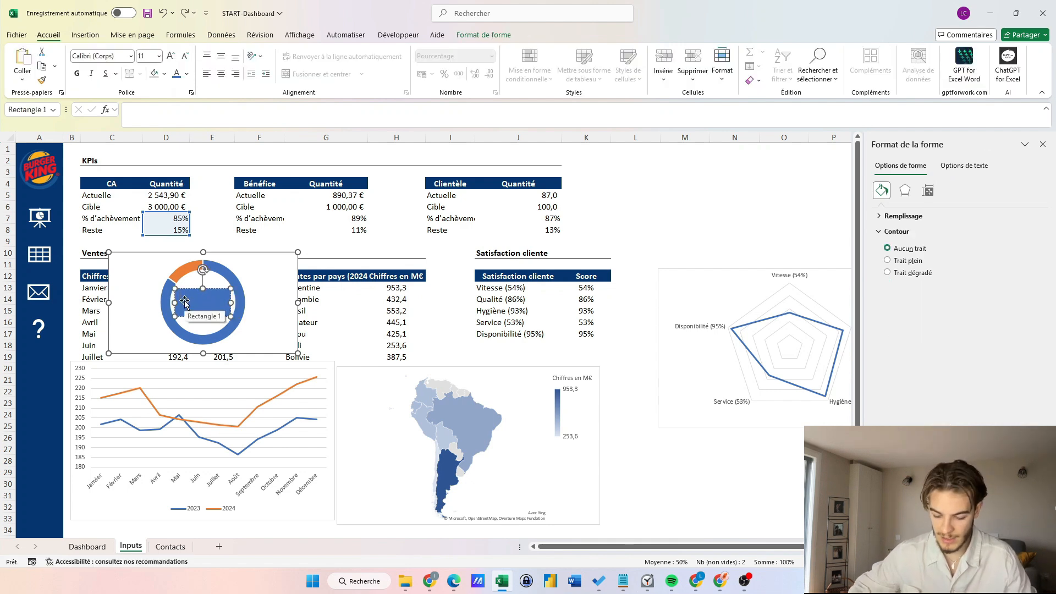
{"action": "left_click", "coordinate": [160, 116]}
{"action": "type", "text": "="}
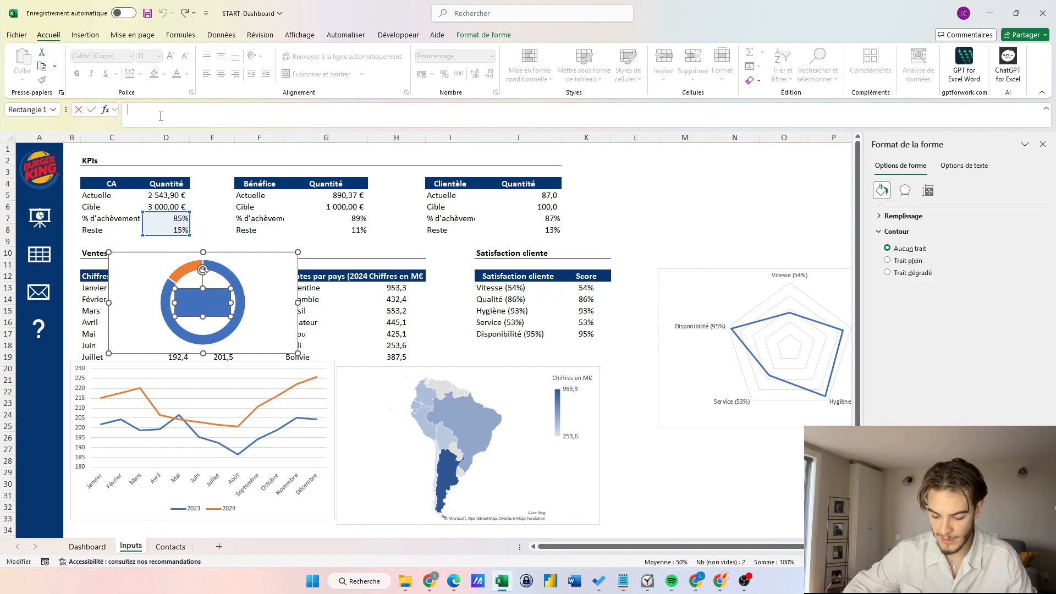
{"action": "left_click", "coordinate": [166, 220]}
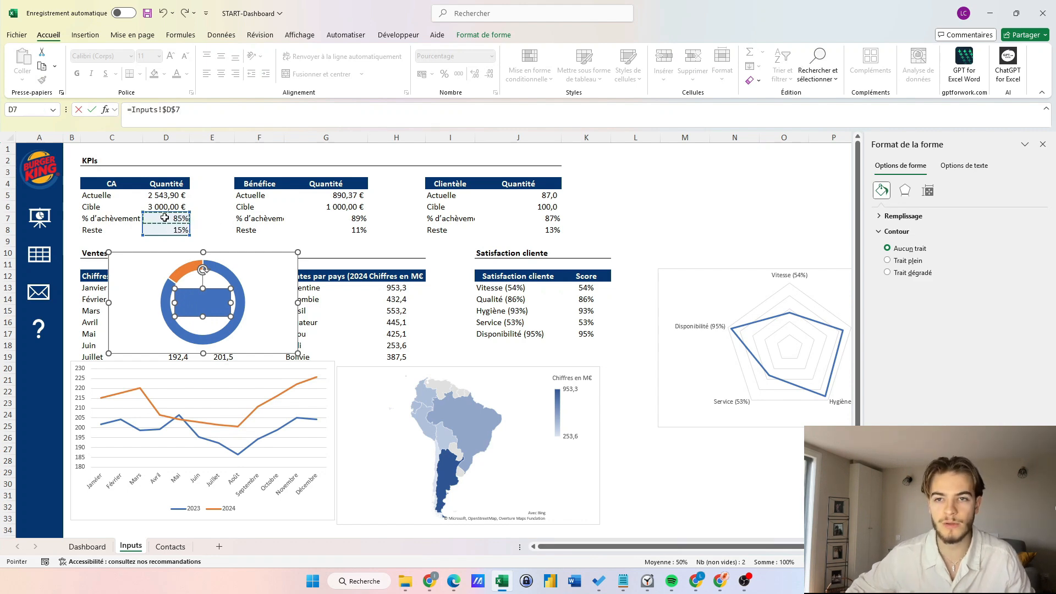
{"action": "key", "text": "Return"}
Give the 85% rectangle no fill and no outline.
{"action": "right_click", "coordinate": [214, 311]}
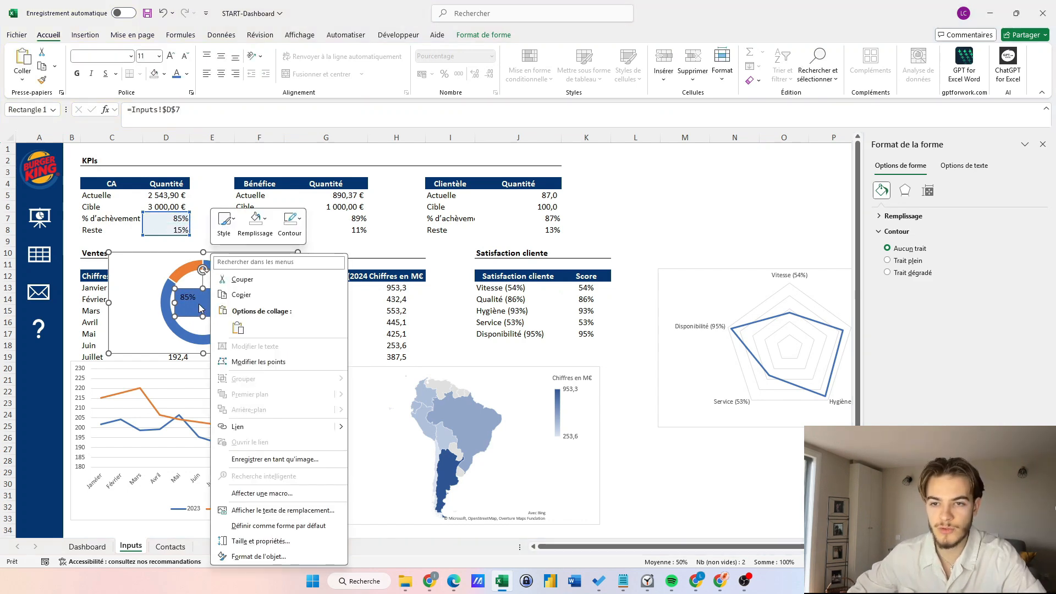
{"action": "key", "text": "Escape"}
{"action": "right_click", "coordinate": [201, 308]}
{"action": "left_click", "coordinate": [244, 223]}
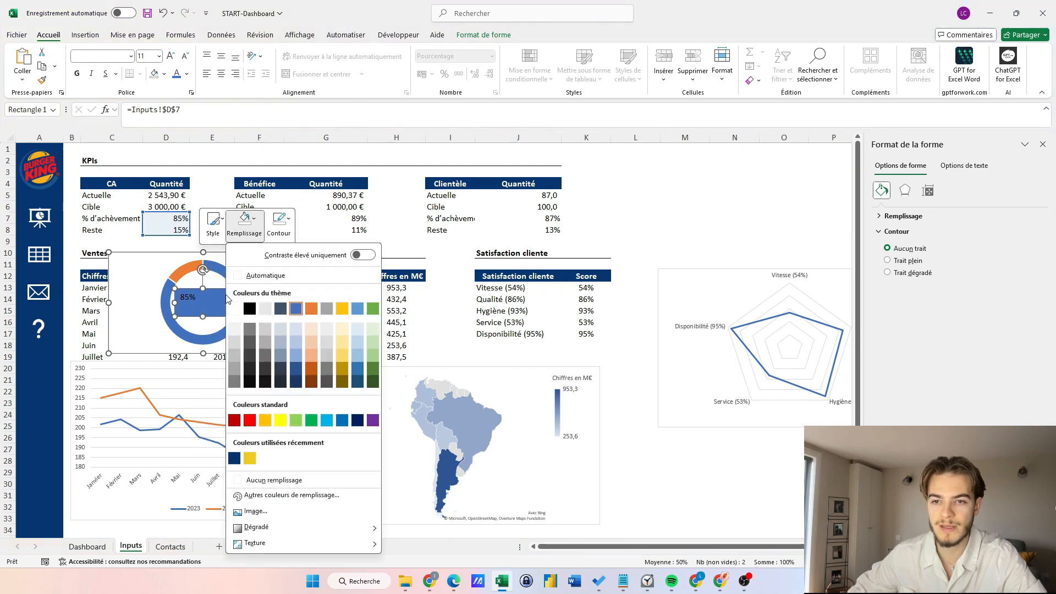
{"action": "left_click", "coordinate": [274, 480]}
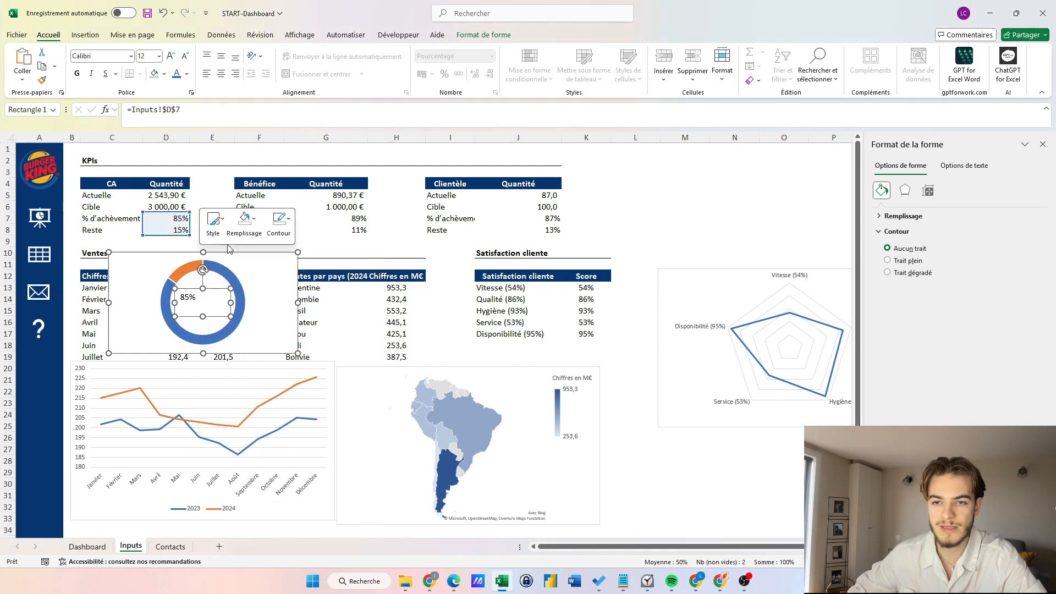
{"action": "left_click", "coordinate": [279, 223]}
{"action": "left_click", "coordinate": [306, 476]}
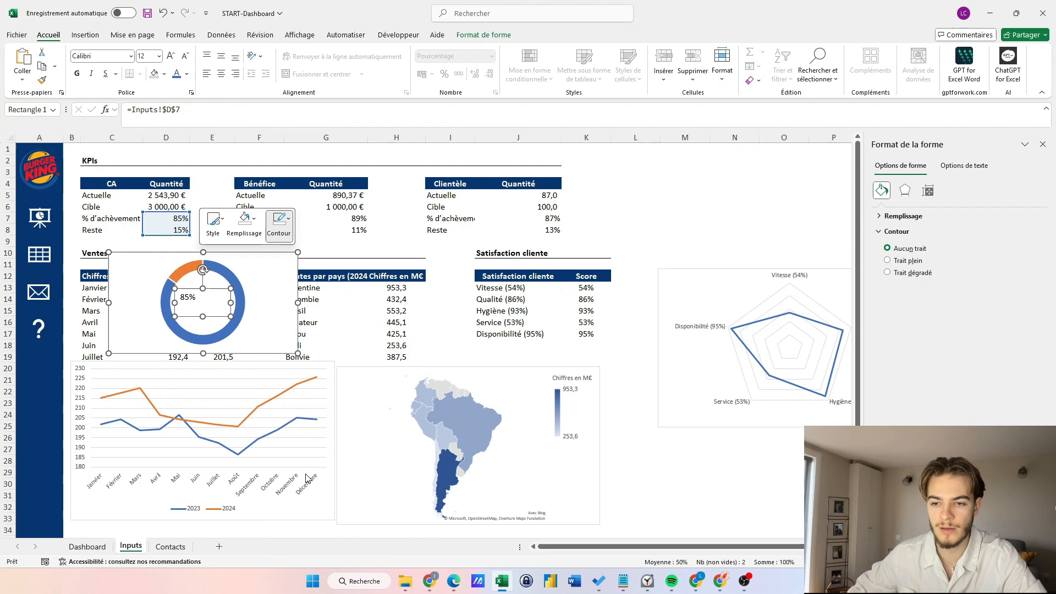
{"action": "left_click", "coordinate": [198, 300]}
Centre the 85% text horizontally and vertically and enlarge its font.
{"action": "left_click", "coordinate": [189, 298]}
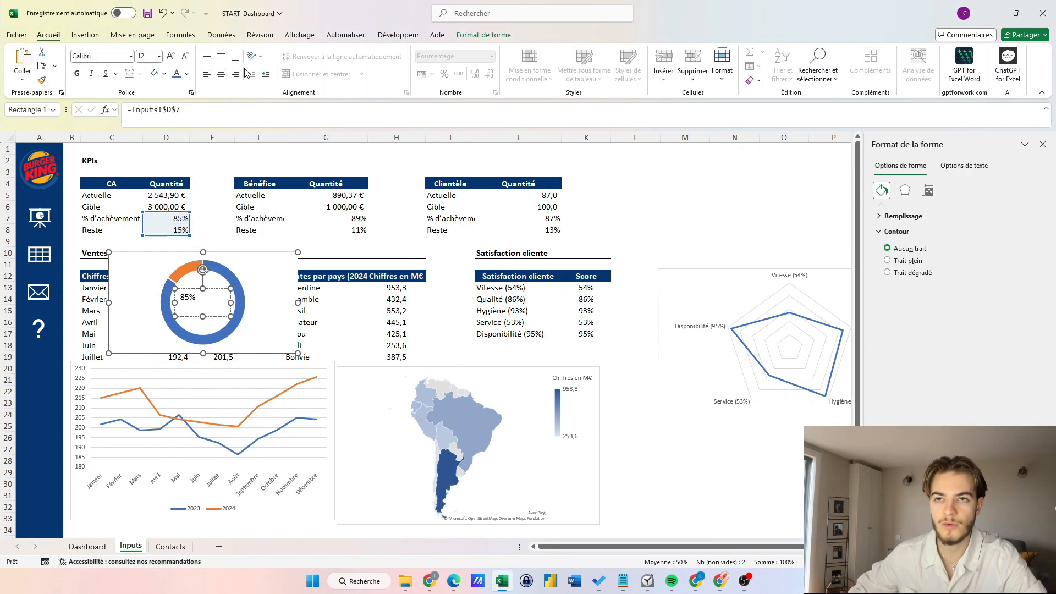
{"action": "left_click", "coordinate": [223, 75]}
{"action": "left_click", "coordinate": [223, 57]}
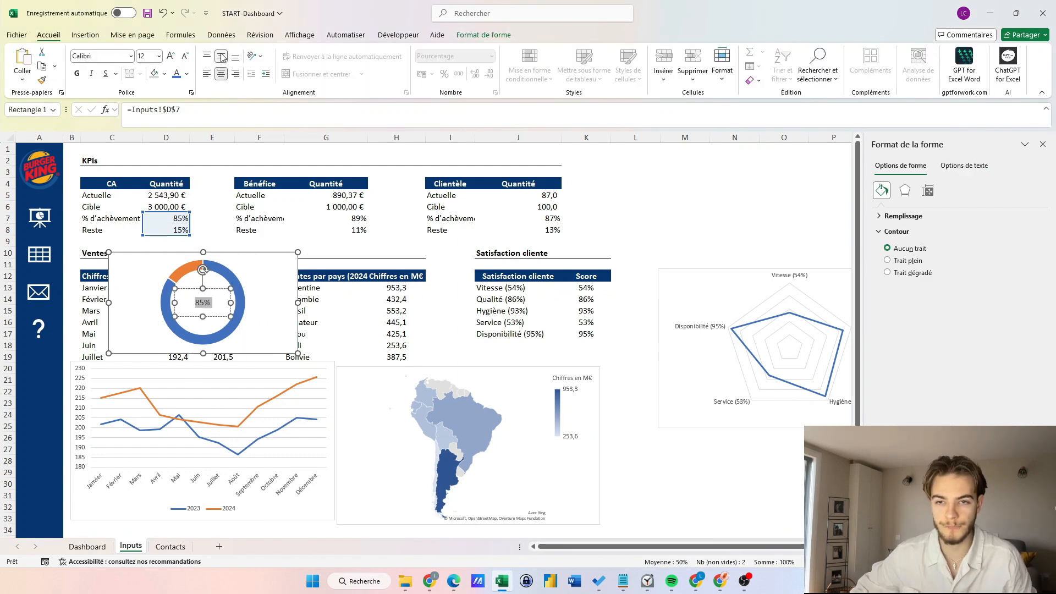
{"action": "left_click", "coordinate": [171, 57]}
{"action": "left_click", "coordinate": [171, 57]}
Set the doughnut series' hole size to 65% for a thinner ring.
{"action": "left_click", "coordinate": [218, 281]}
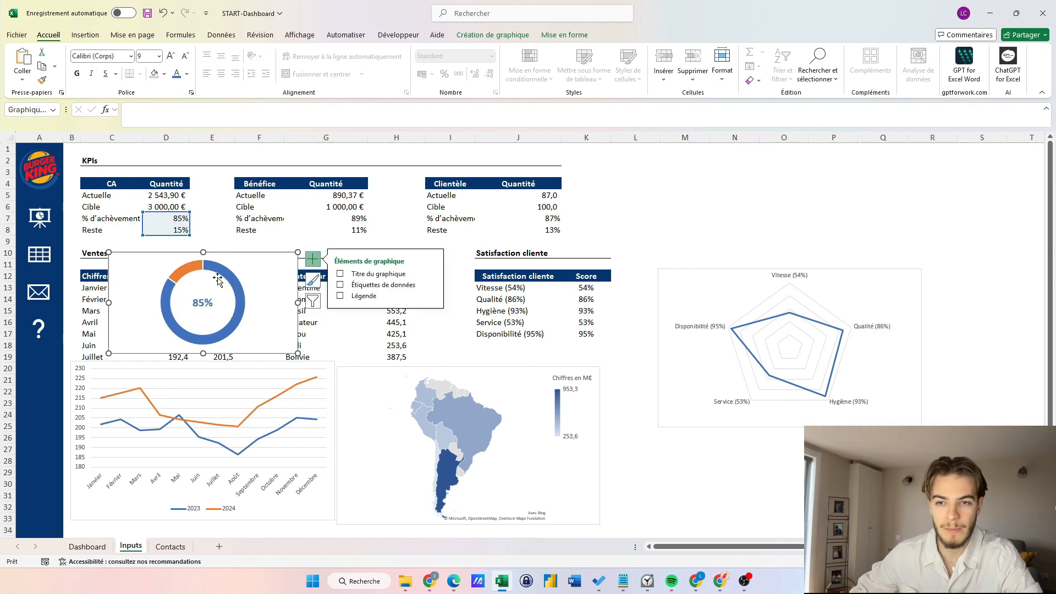
{"action": "left_click", "coordinate": [190, 270]}
{"action": "right_click", "coordinate": [187, 270]}
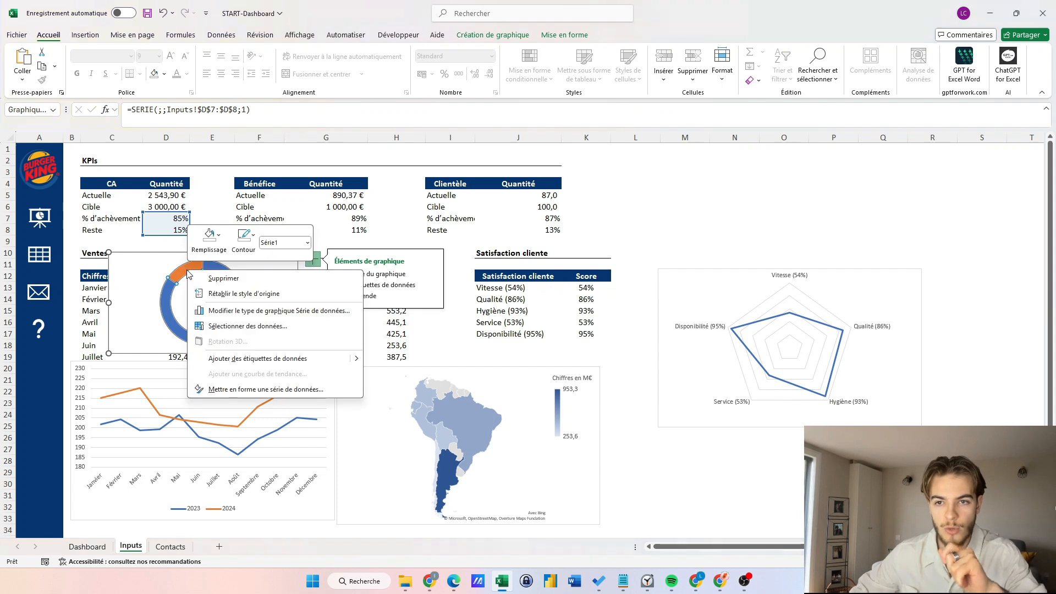
{"action": "left_click", "coordinate": [254, 394]}
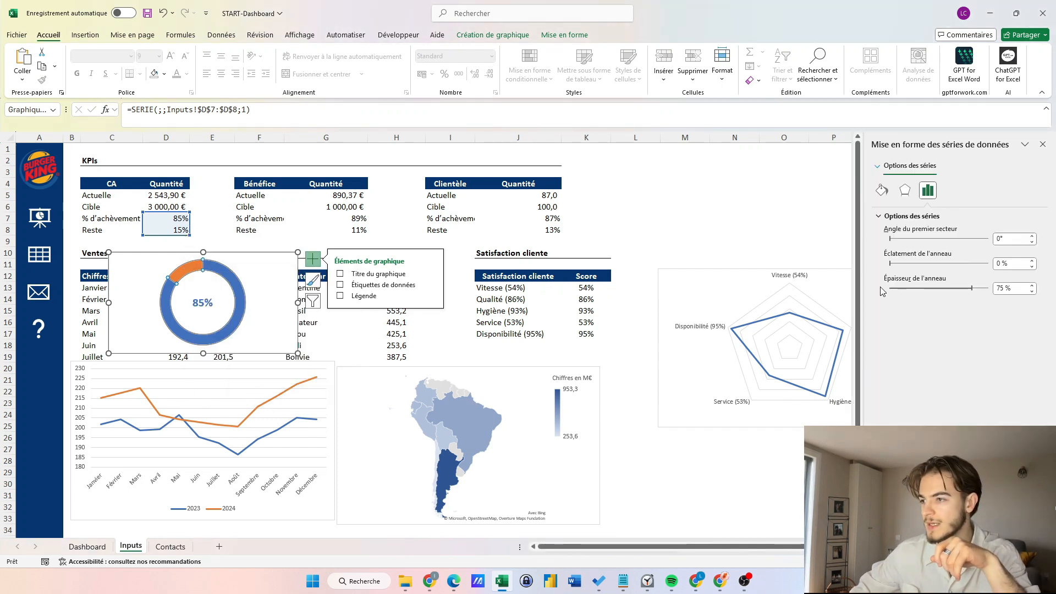
{"action": "left_click", "coordinate": [1004, 287]}
{"action": "key", "text": "BackSpace"}
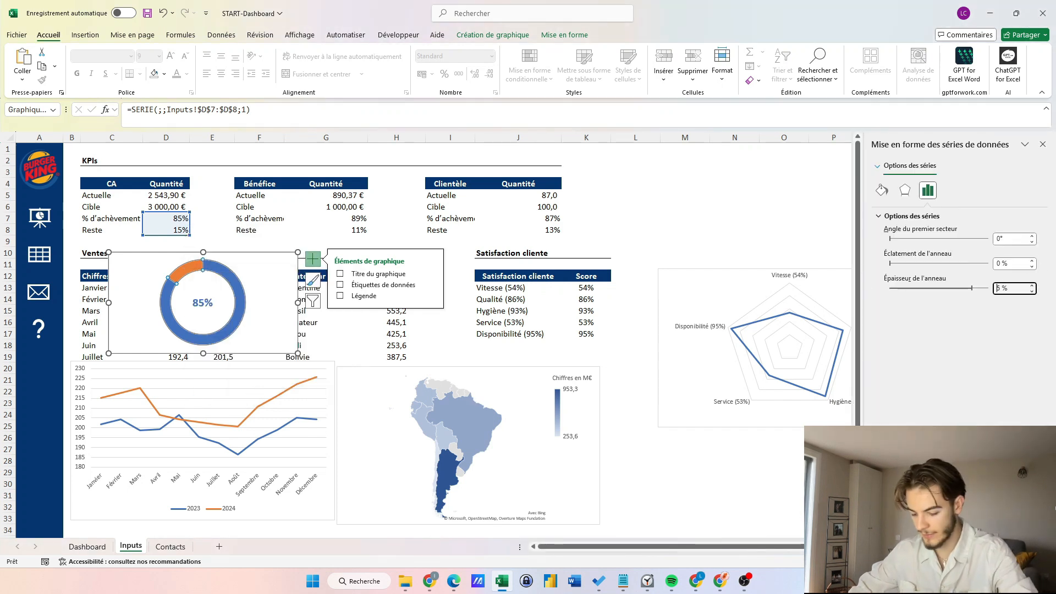
{"action": "type", "text": "6"}
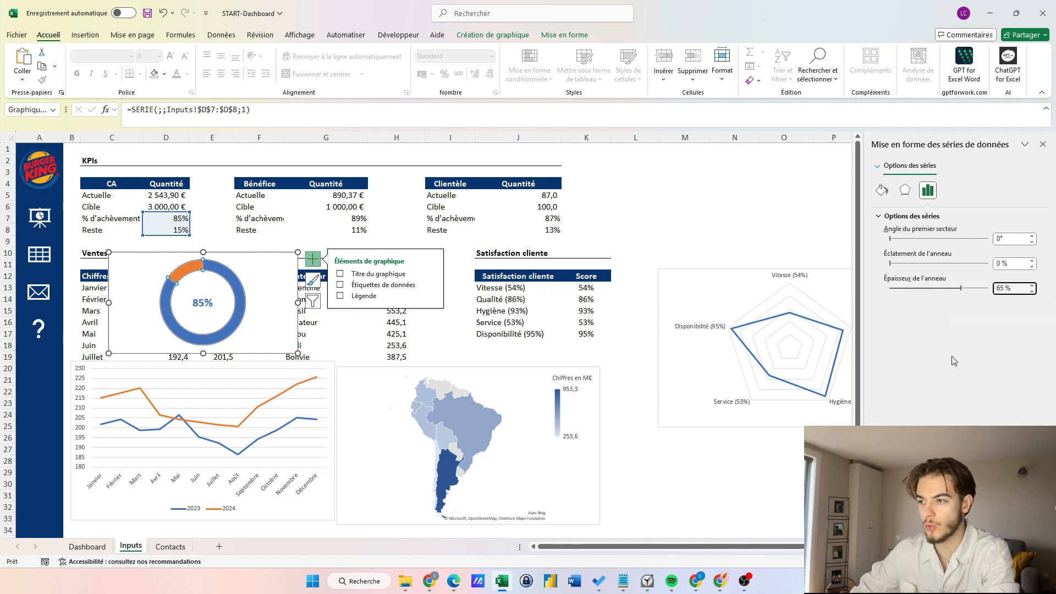
{"action": "left_click", "coordinate": [195, 302]}
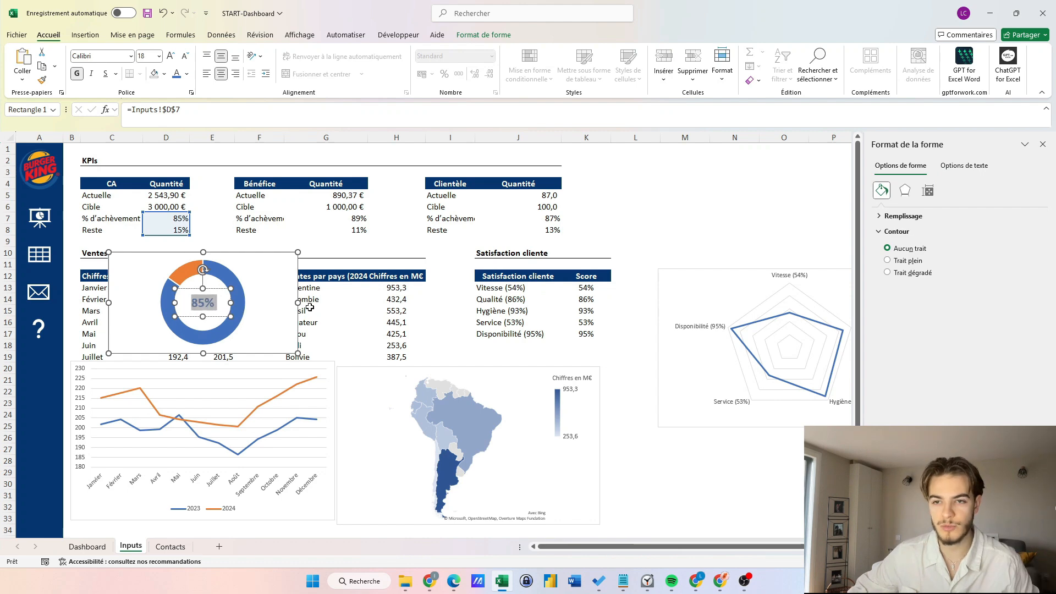
Duplicate the gauge to the right, relink its text to =Inputs!$G$7 (89%), and copy the 85% formatting.
{"action": "left_click", "coordinate": [278, 314]}
{"action": "left_click_drag", "start_coordinate": [274, 291], "coordinate": [456, 283]}
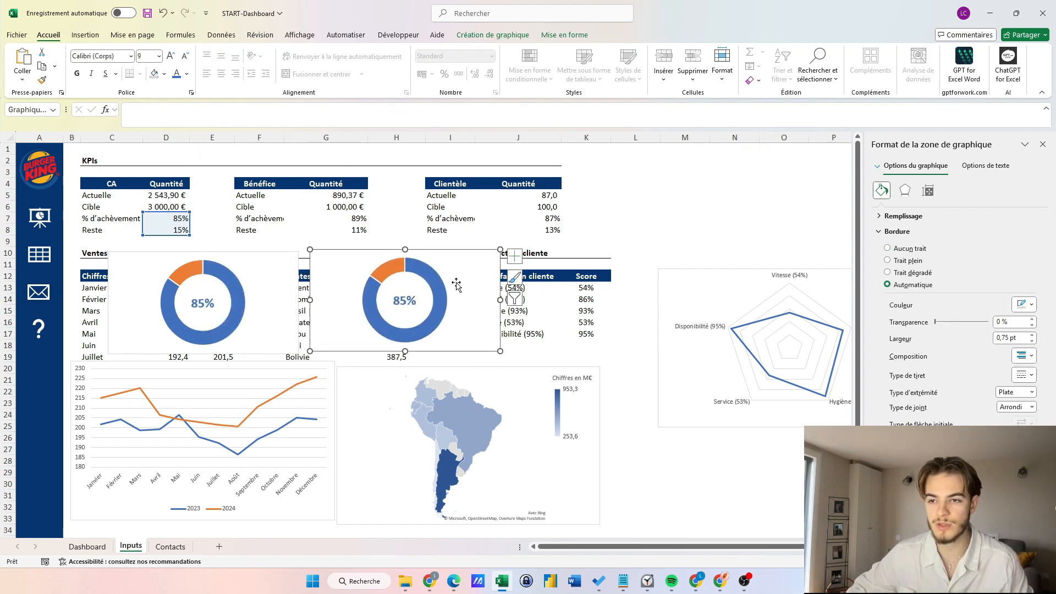
{"action": "left_click", "coordinate": [403, 305]}
{"action": "left_click", "coordinate": [186, 110]}
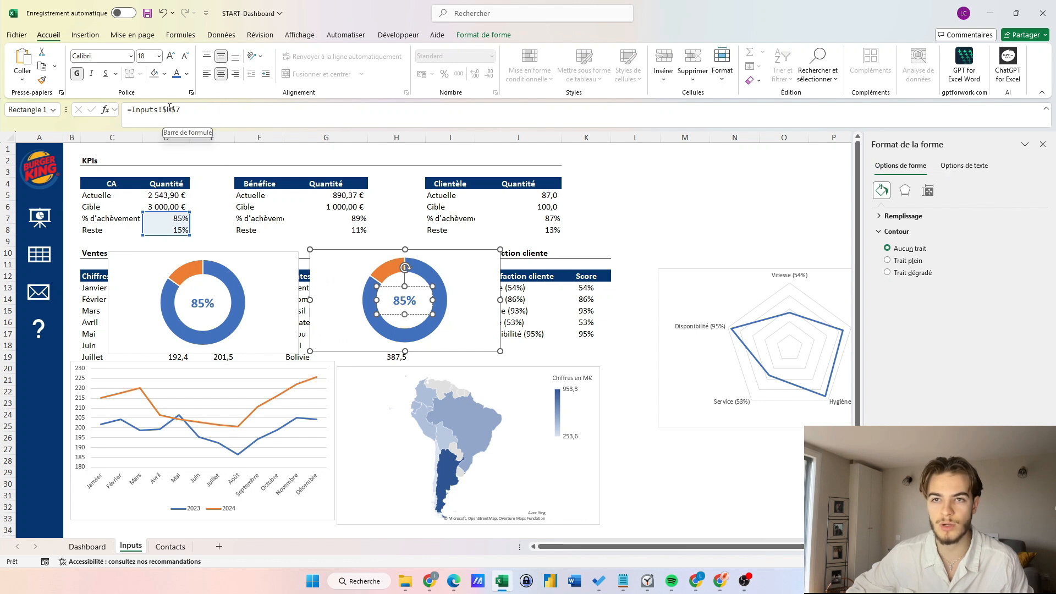
{"action": "key", "text": "Left"}
{"action": "key", "text": "Left"}
{"action": "key", "text": "BackSpace"}
{"action": "type", "text": "G"}
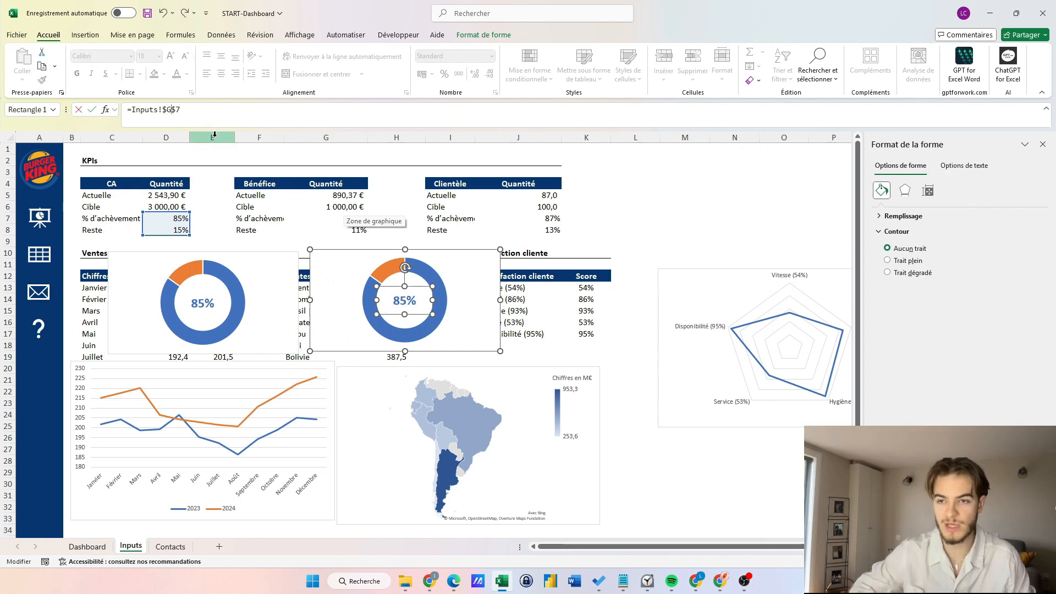
{"action": "key", "text": "Return"}
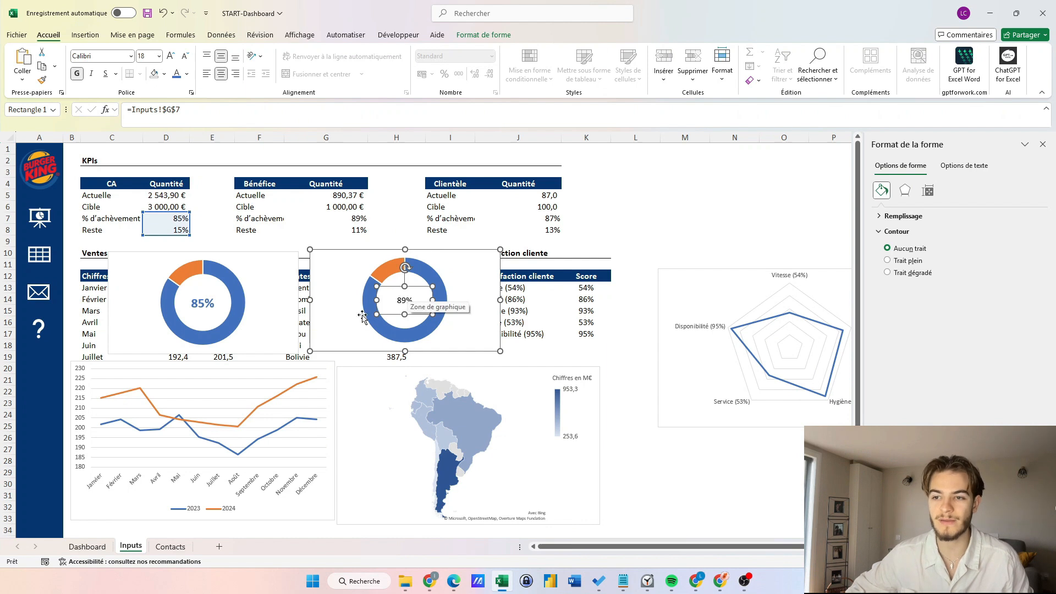
{"action": "left_click", "coordinate": [206, 300]}
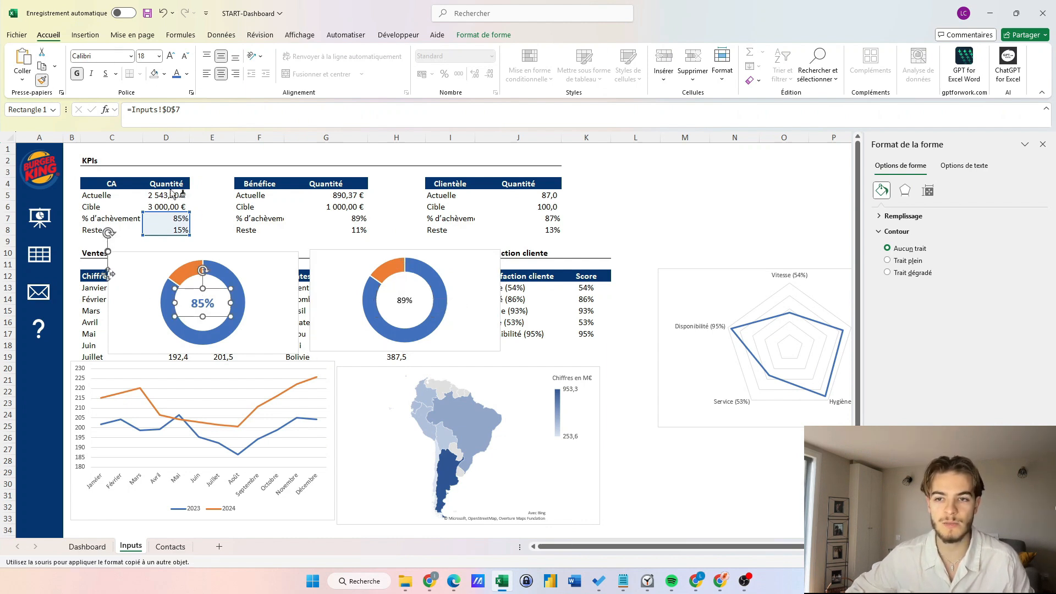
{"action": "left_click", "coordinate": [405, 302]}
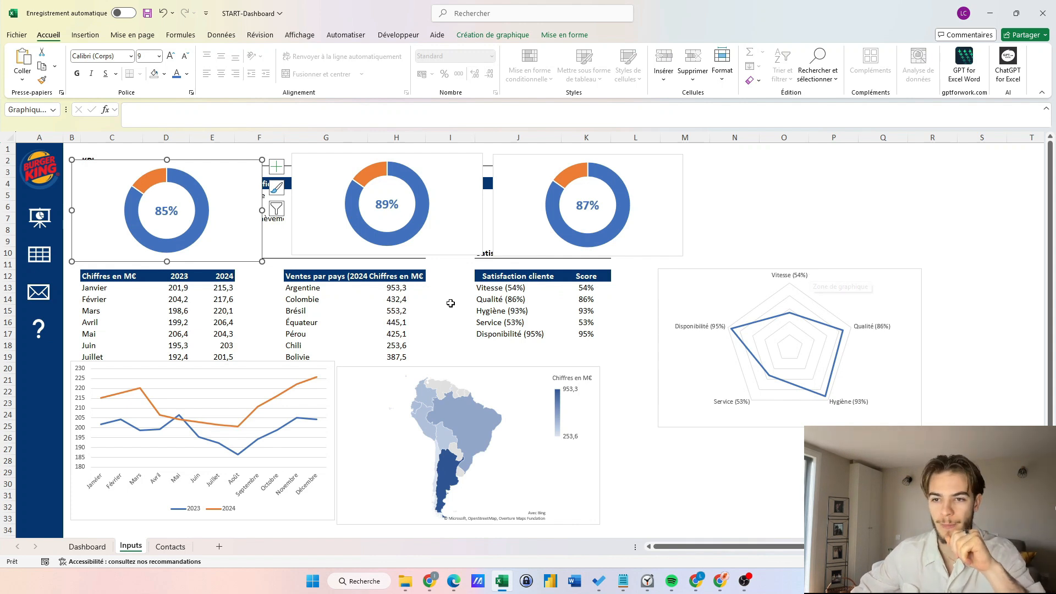
Move the South America sales map from Inputs onto the Dashboard sheet.
{"action": "left_click", "coordinate": [569, 493]}
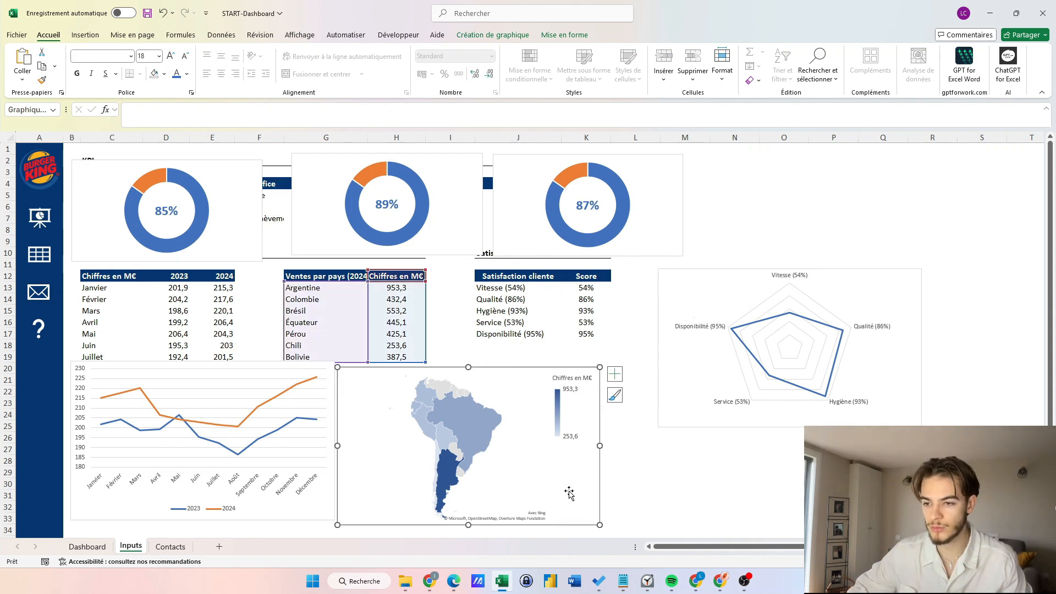
{"action": "key", "text": "Delete"}
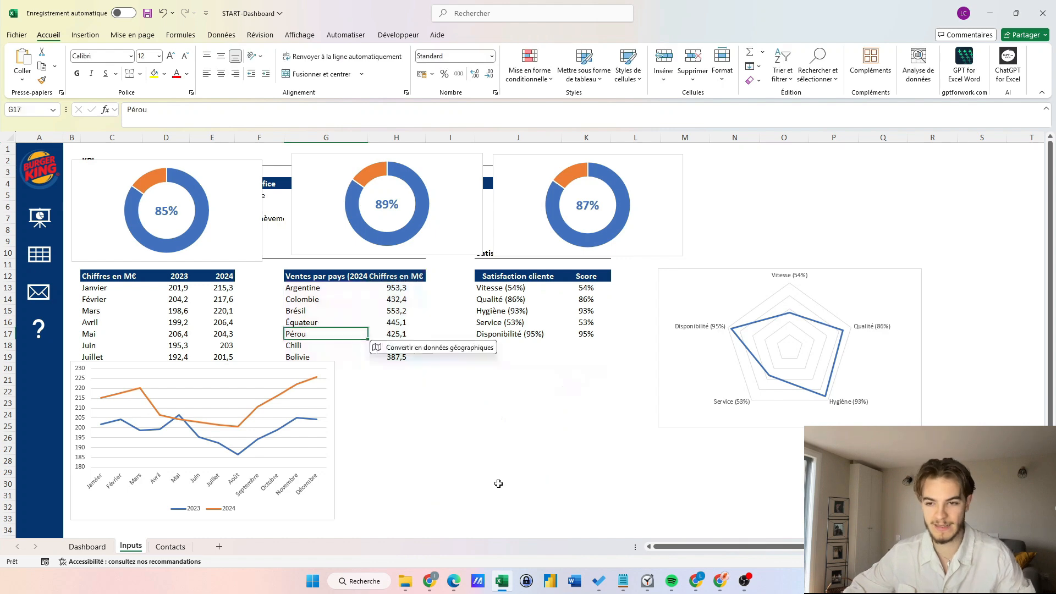
{"action": "left_click", "coordinate": [39, 223]}
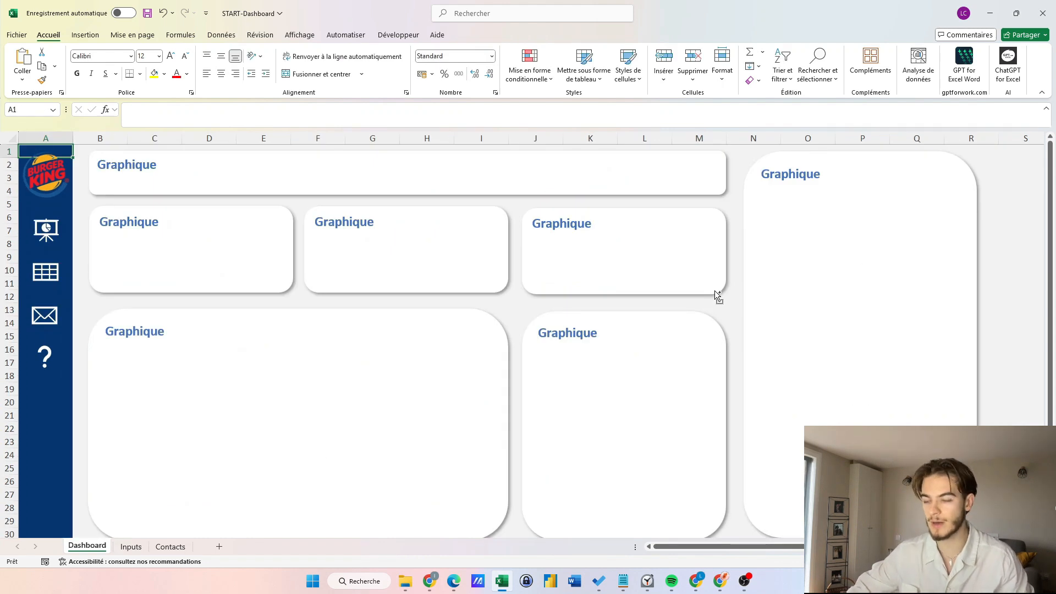
{"action": "key", "text": "ctrl+v"}
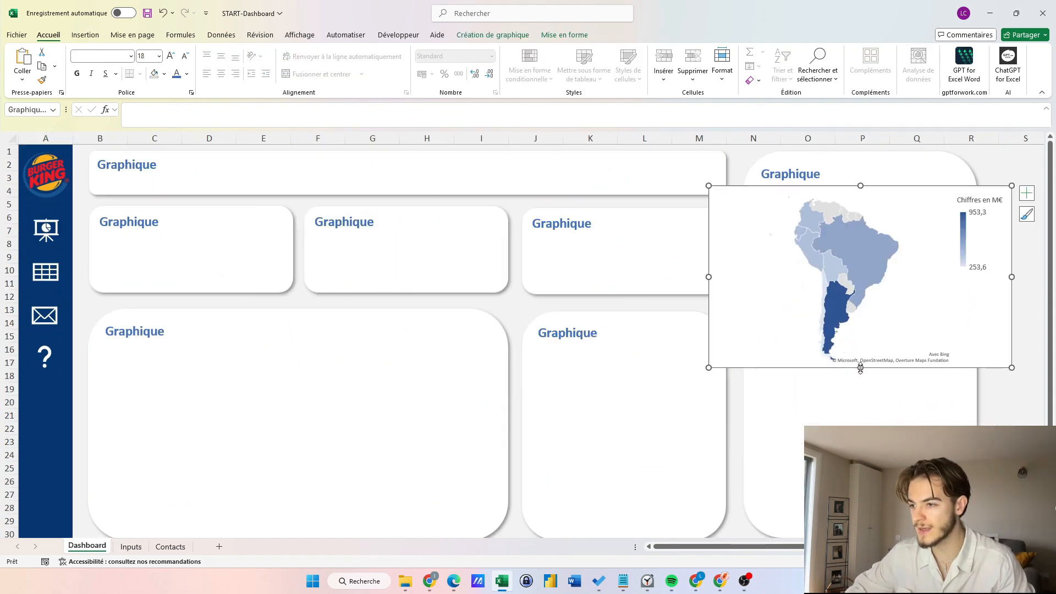
Stretch the map chart down to row 30 and make it borderless with a transparent background.
{"action": "left_click_drag", "start_coordinate": [861, 369], "coordinate": [861, 527]}
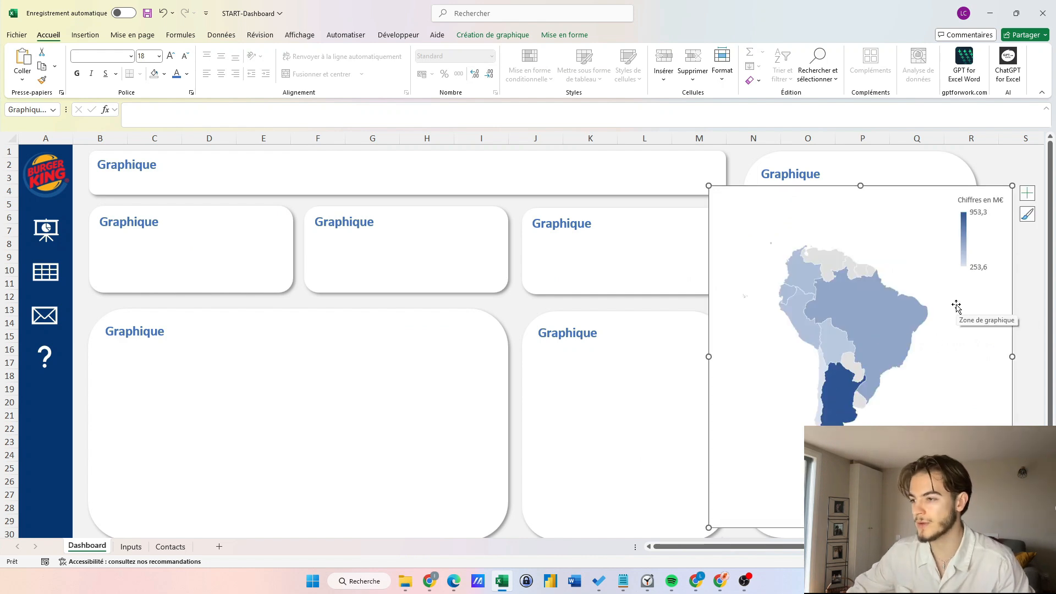
{"action": "right_click", "coordinate": [957, 307]}
{"action": "left_click", "coordinate": [770, 408]}
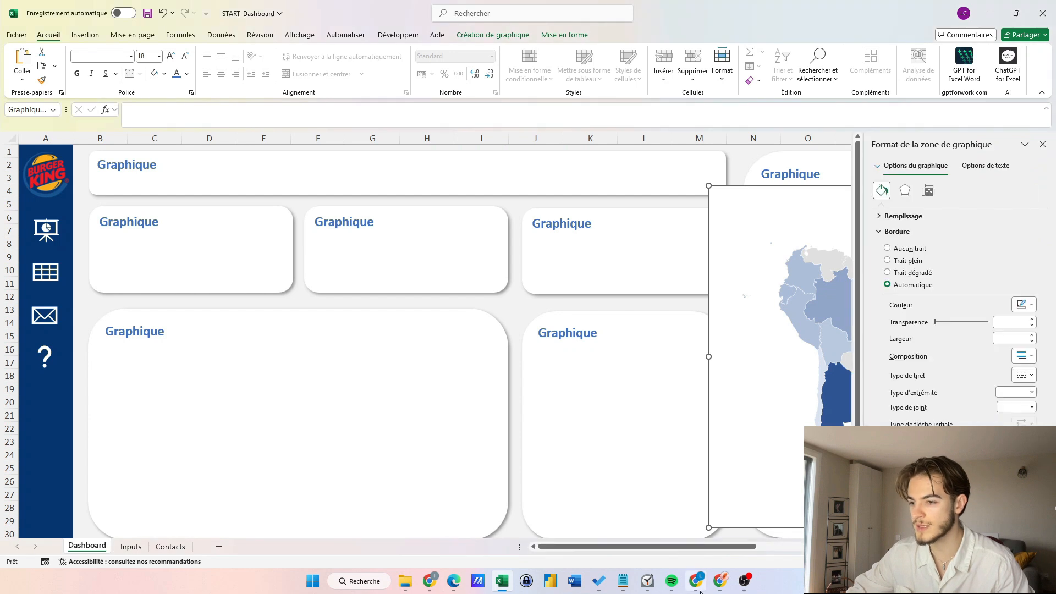
{"action": "left_click", "coordinate": [887, 249]}
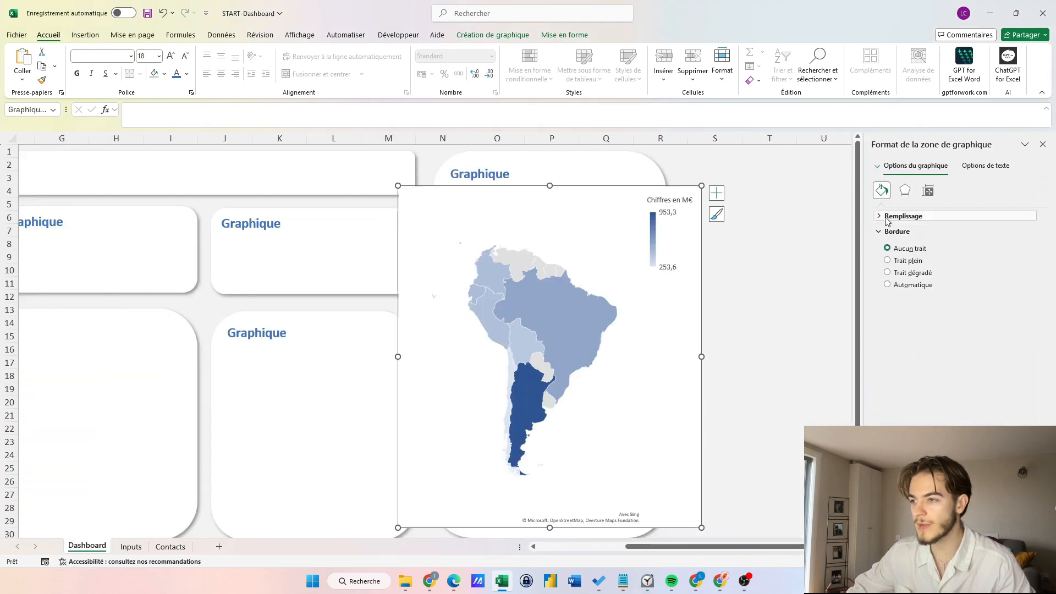
{"action": "left_click", "coordinate": [887, 218]}
{"action": "left_click", "coordinate": [886, 234]}
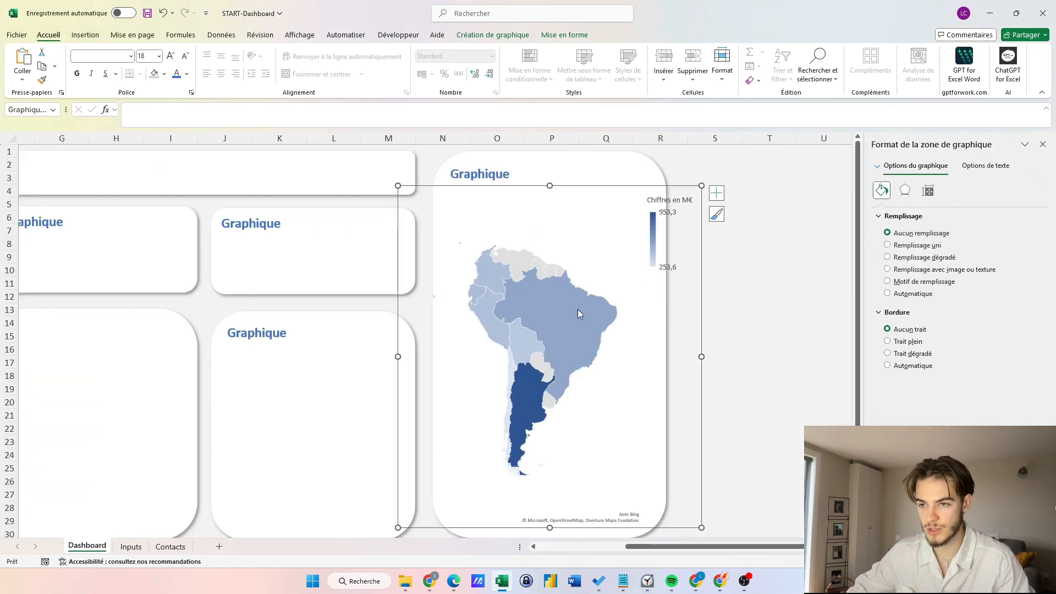
Let the legend overlap the map and resize the plot area to fit the card.
{"action": "left_click", "coordinate": [564, 335]}
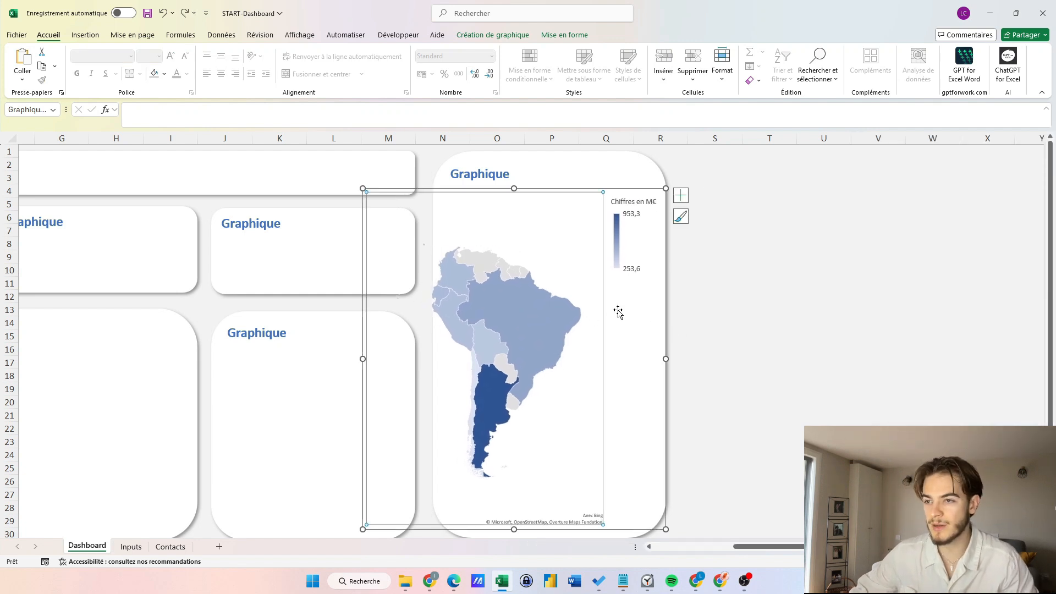
{"action": "left_click", "coordinate": [618, 312]}
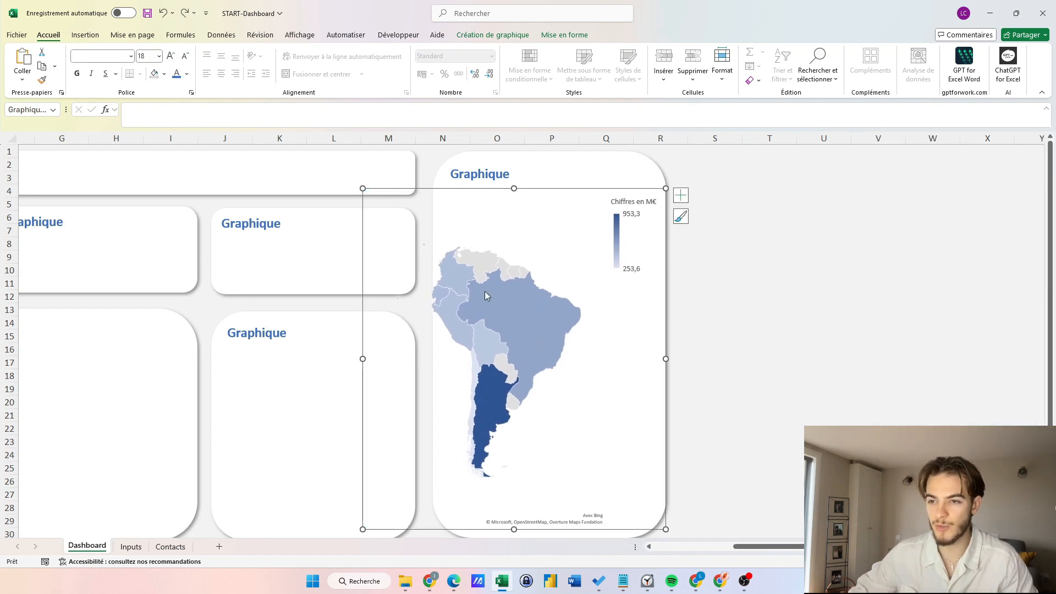
{"action": "left_click", "coordinate": [624, 231]}
{"action": "right_click", "coordinate": [623, 231]}
{"action": "left_click", "coordinate": [673, 334]}
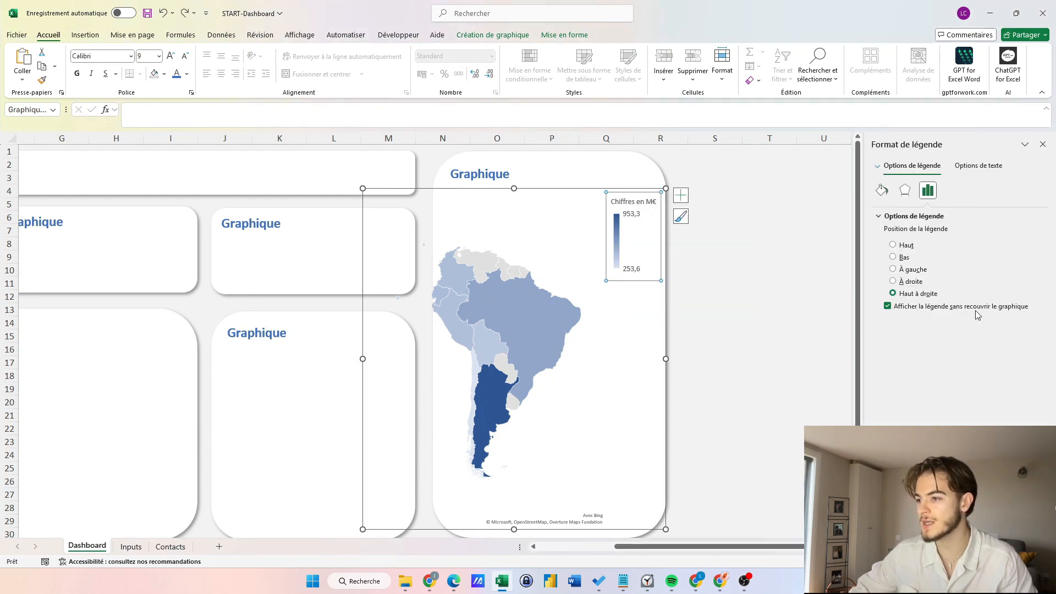
{"action": "left_click", "coordinate": [888, 306]}
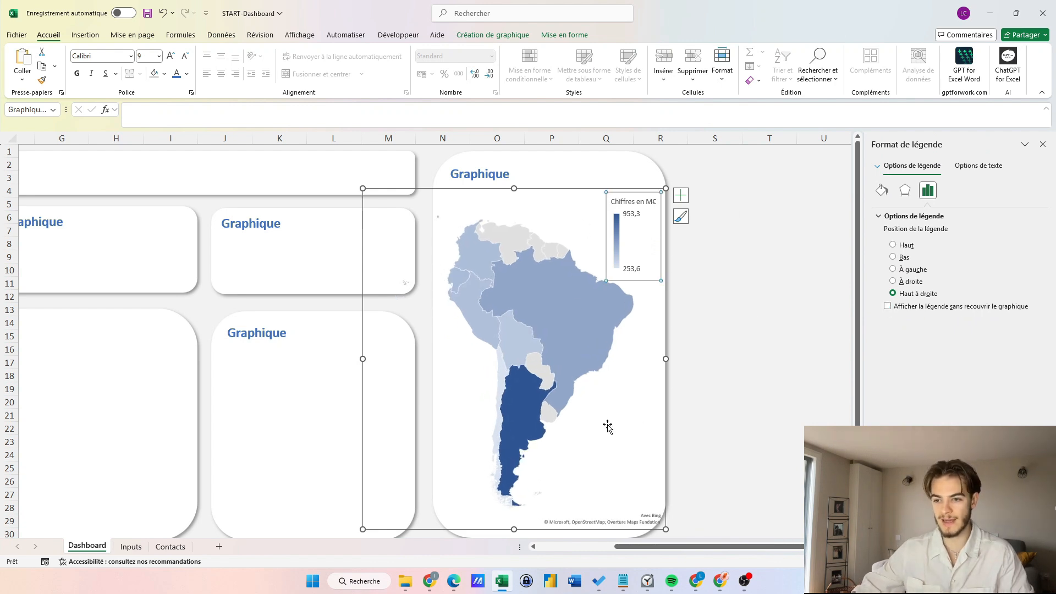
{"action": "scroll", "coordinate": [607, 427], "scroll_direction": "down", "scroll_amount": 2}
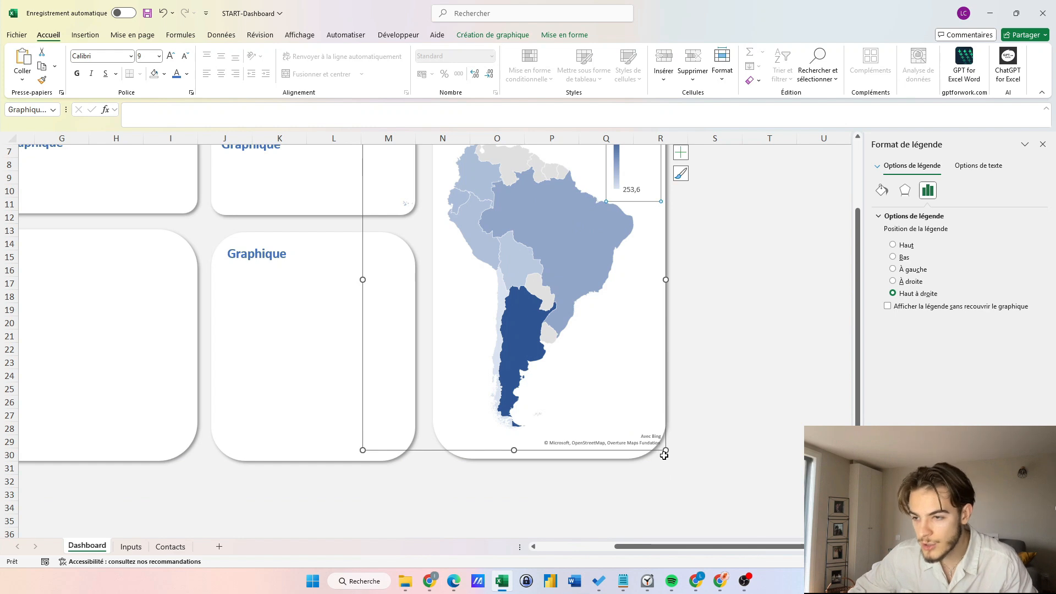
{"action": "left_click_drag", "start_coordinate": [665, 450], "coordinate": [659, 447]}
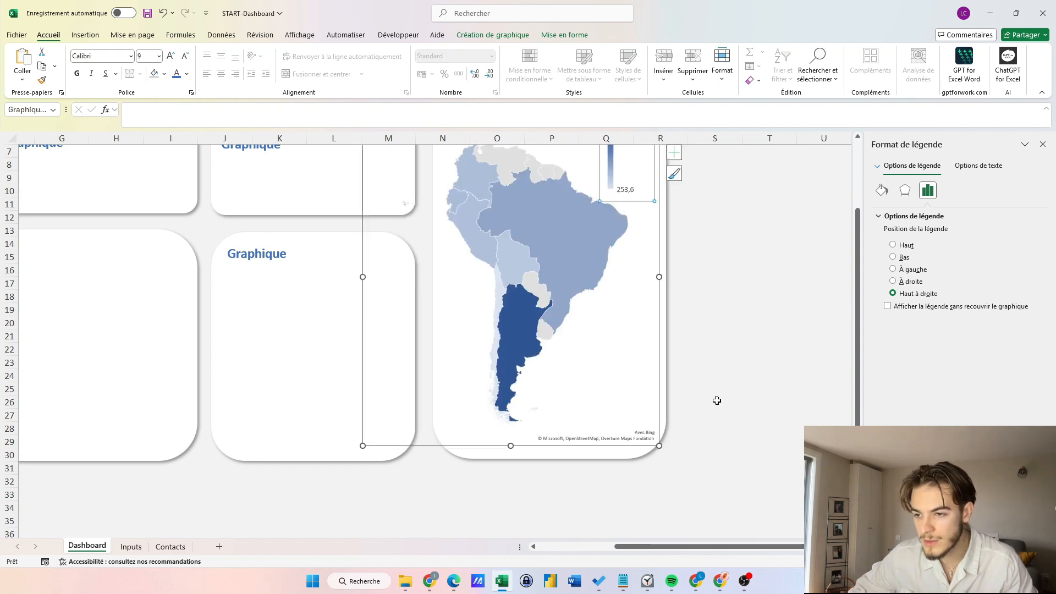
{"action": "scroll", "coordinate": [717, 401], "scroll_direction": "up", "scroll_amount": 2}
{"action": "left_click", "coordinate": [523, 349]}
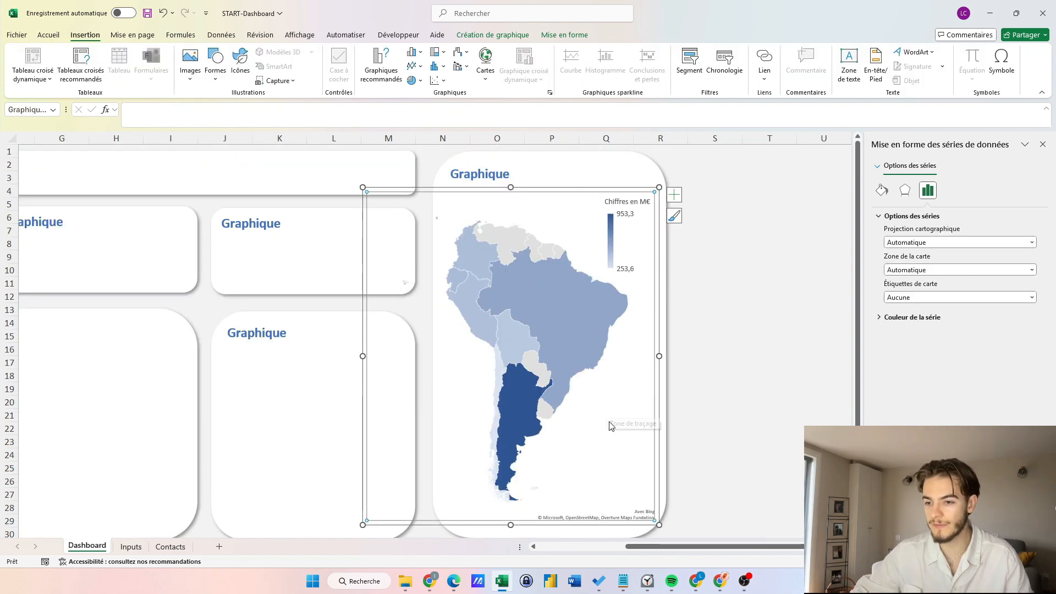
Retitle the map card to "CA par pays (2024)".
{"action": "double_click", "coordinate": [496, 174]}
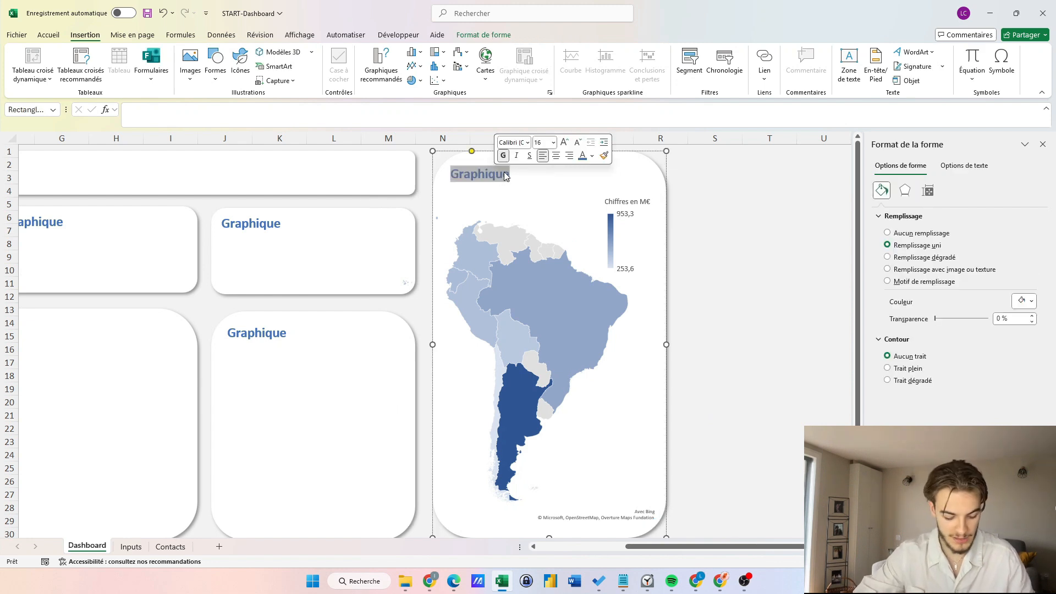
{"action": "type", "text": "CA par pays (2024"}
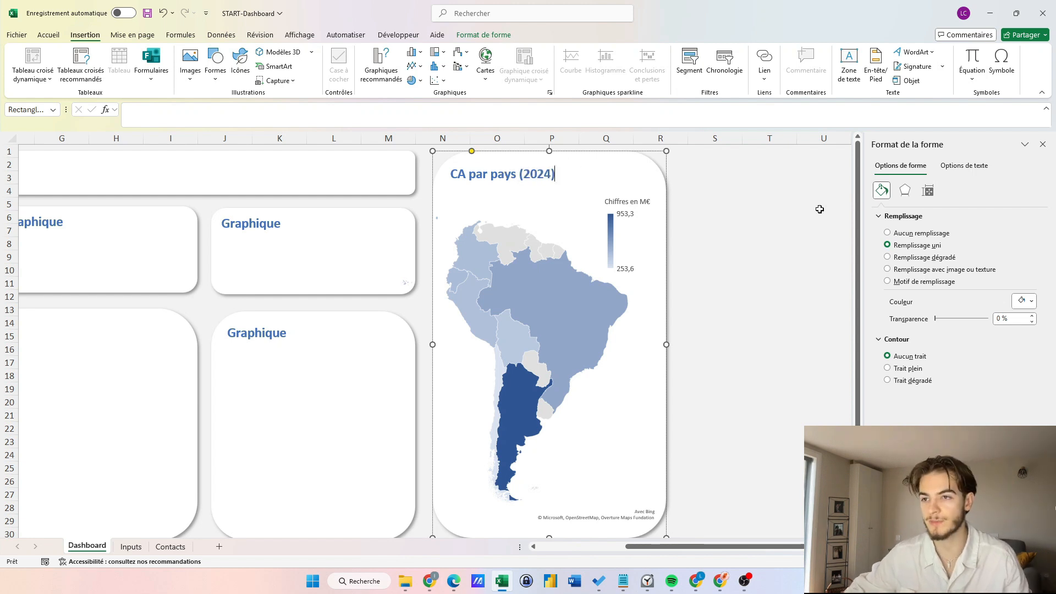
{"action": "left_click", "coordinate": [787, 230]}
Cut the satisfaction radar chart from Inputs and paste it onto the Dashboard.
{"action": "left_click_drag", "start_coordinate": [699, 546], "coordinate": [624, 544]}
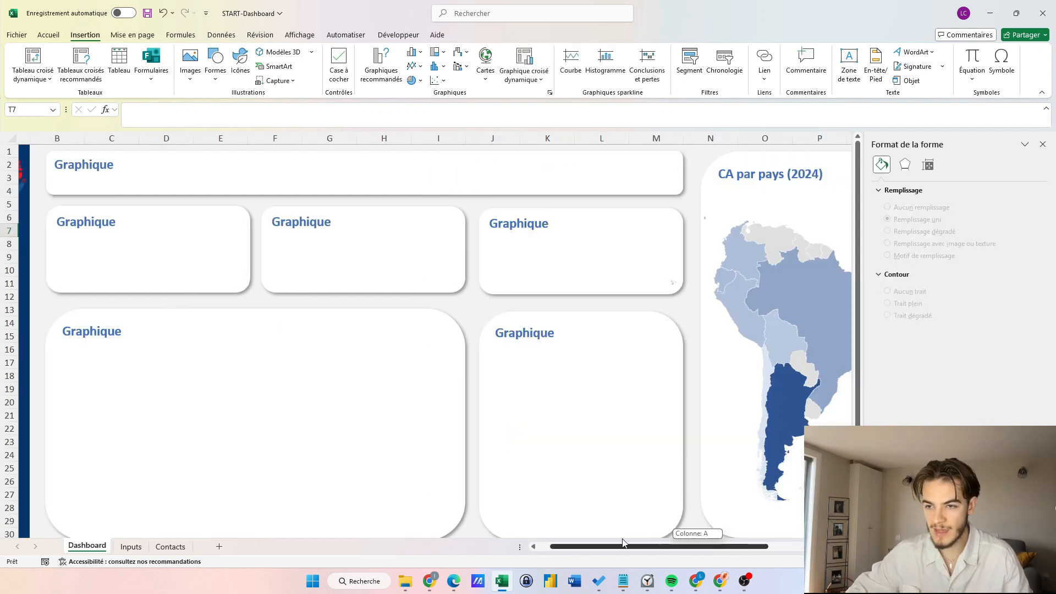
{"action": "left_click", "coordinate": [136, 546]}
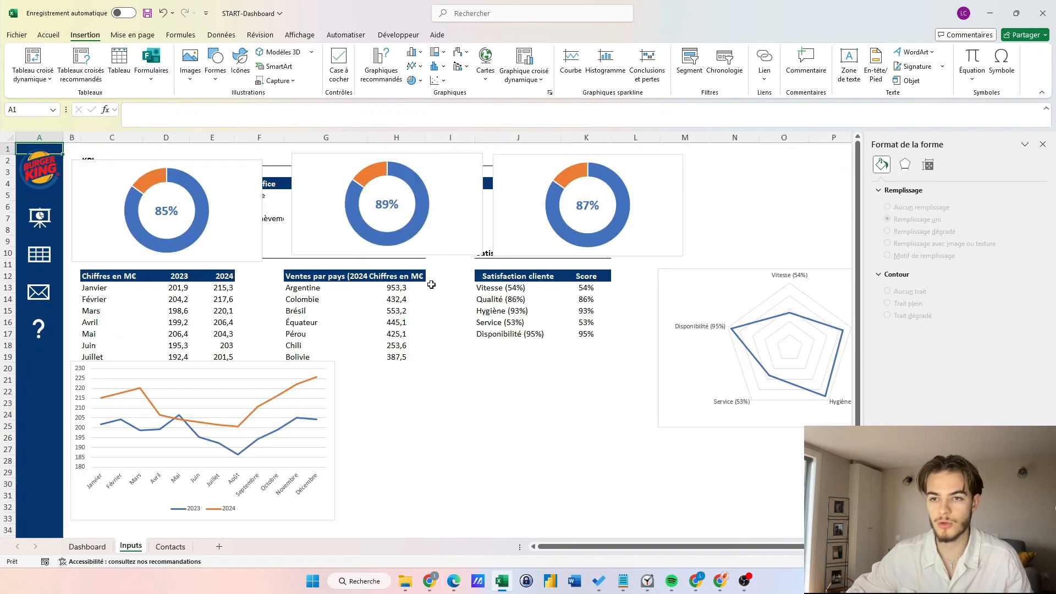
{"action": "left_click", "coordinate": [667, 389]}
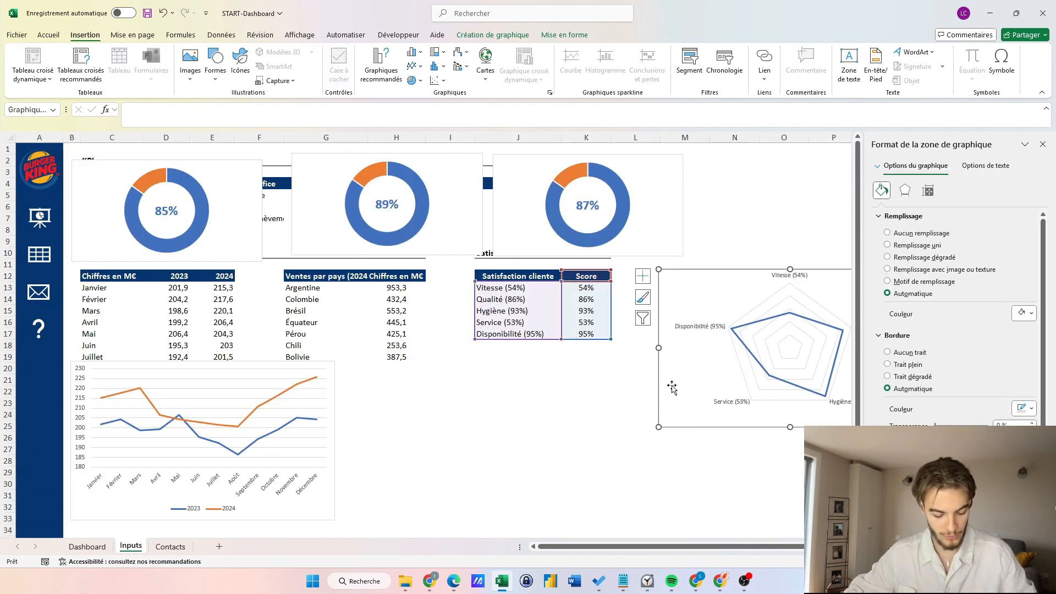
{"action": "key", "text": "ctrl+x"}
{"action": "left_click", "coordinate": [46, 223]}
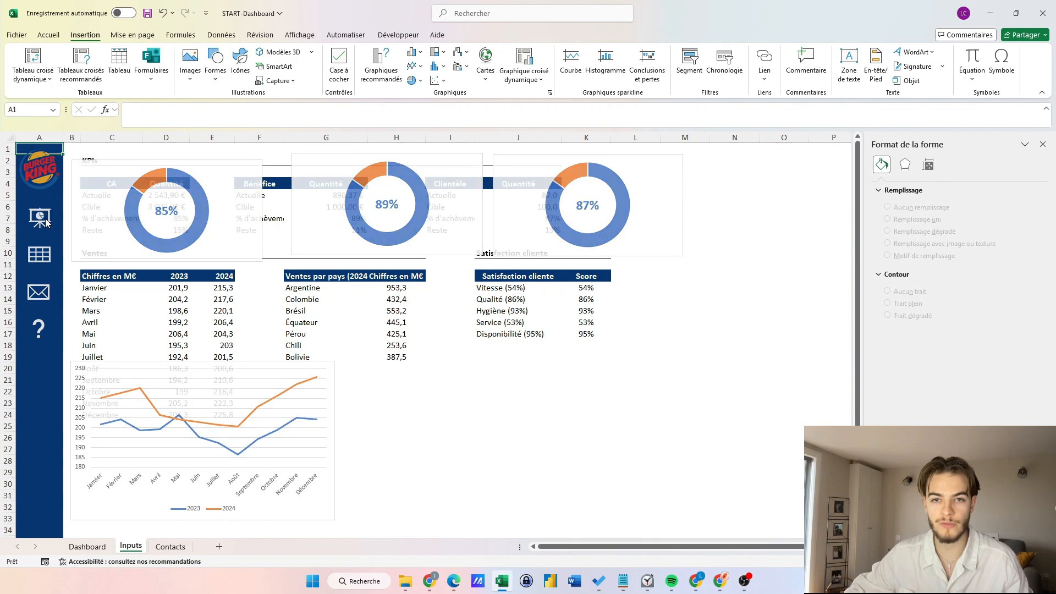
{"action": "key", "text": "ctrl+v"}
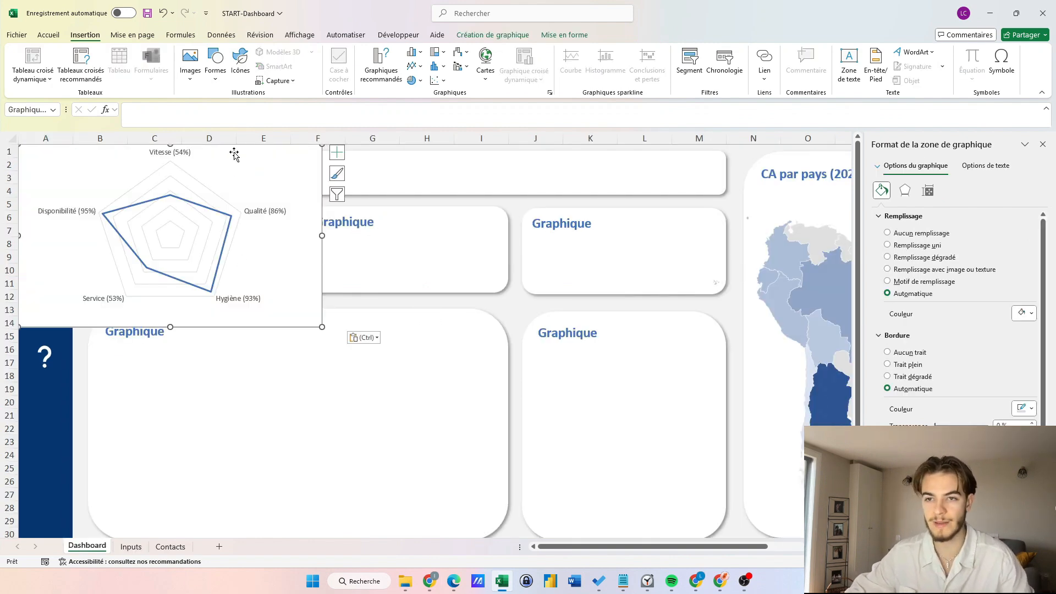
Give the radar chart no fill and no border, and fit it inside the lower-right card.
{"action": "left_click_drag", "start_coordinate": [233, 151], "coordinate": [680, 365]}
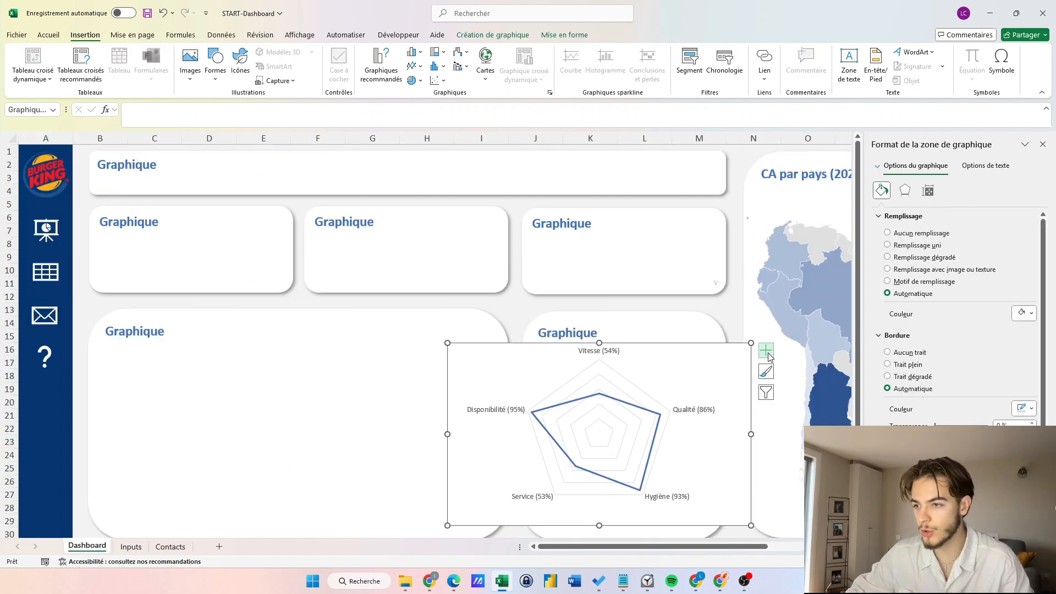
{"action": "left_click", "coordinate": [888, 234]}
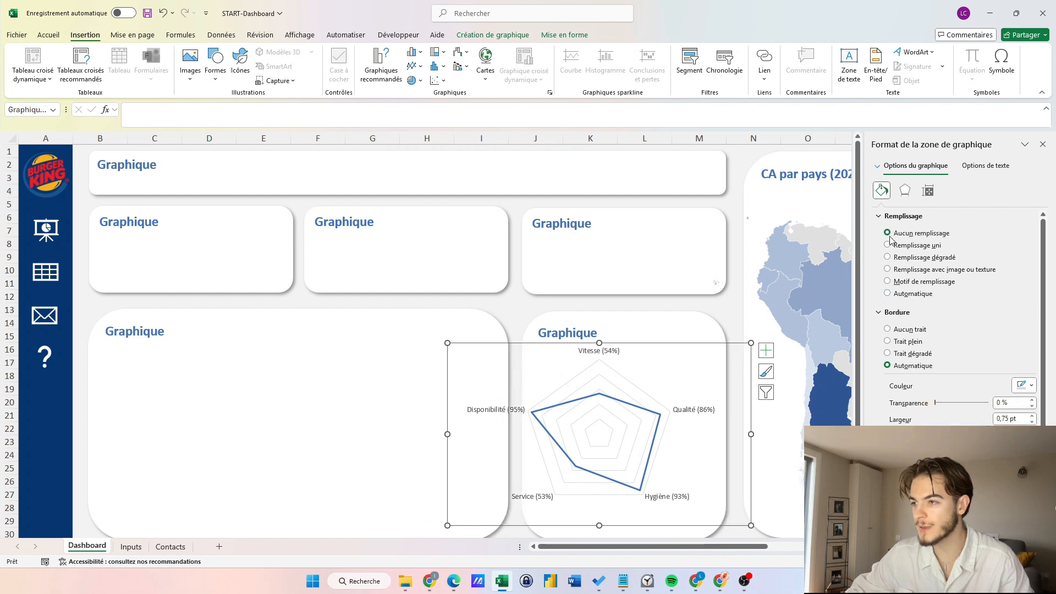
{"action": "left_click", "coordinate": [888, 330]}
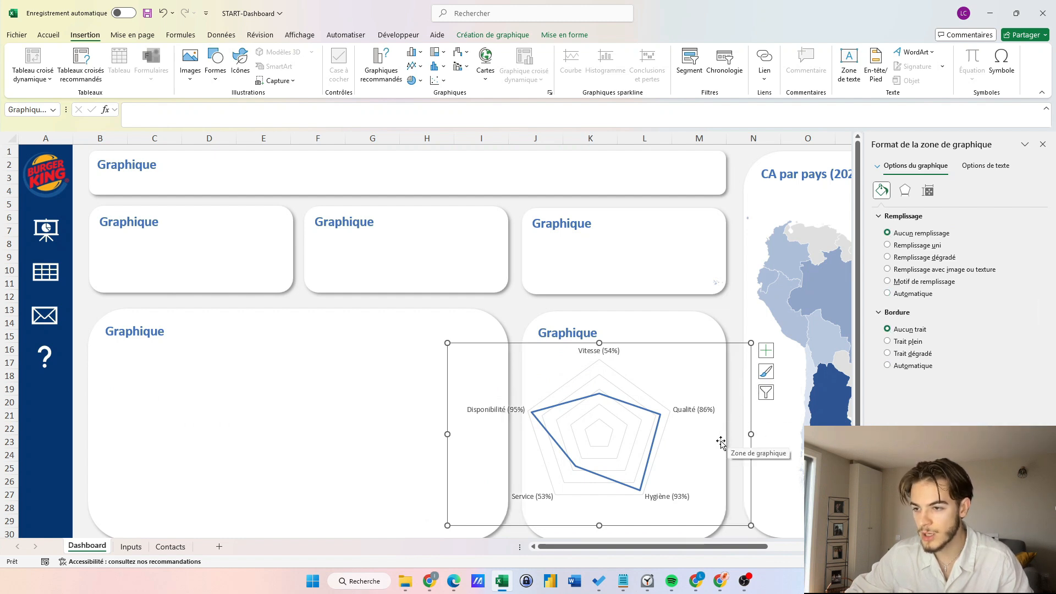
{"action": "left_click_drag", "start_coordinate": [698, 448], "coordinate": [724, 455]}
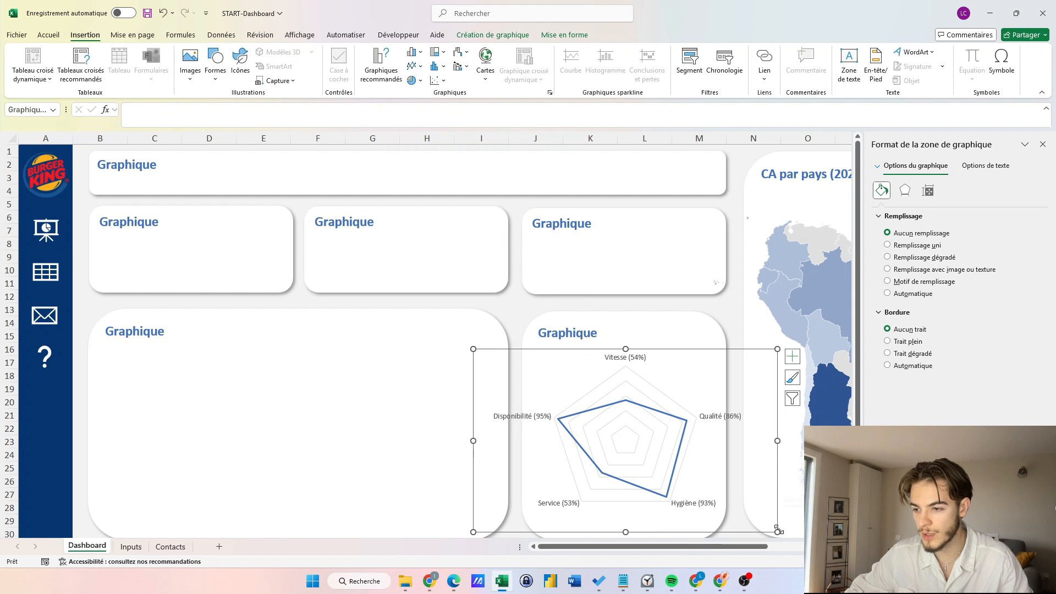
{"action": "left_click_drag", "start_coordinate": [777, 532], "coordinate": [704, 456]}
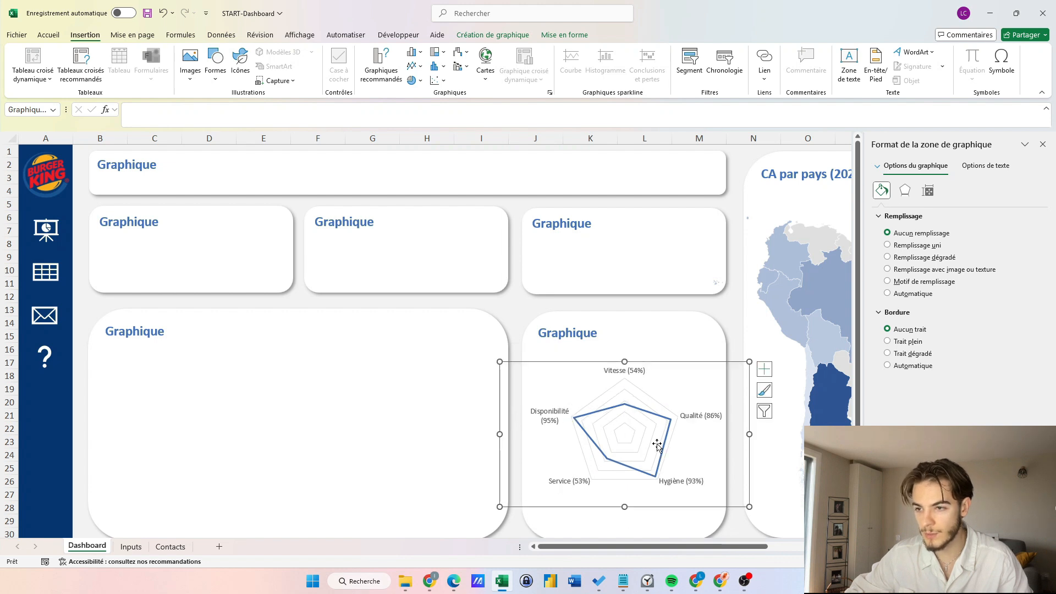
Rename the radar card's title to "Satisfaction Cliente".
{"action": "double_click", "coordinate": [565, 331]}
{"action": "type", "text": "Satisfaction Cliente"}
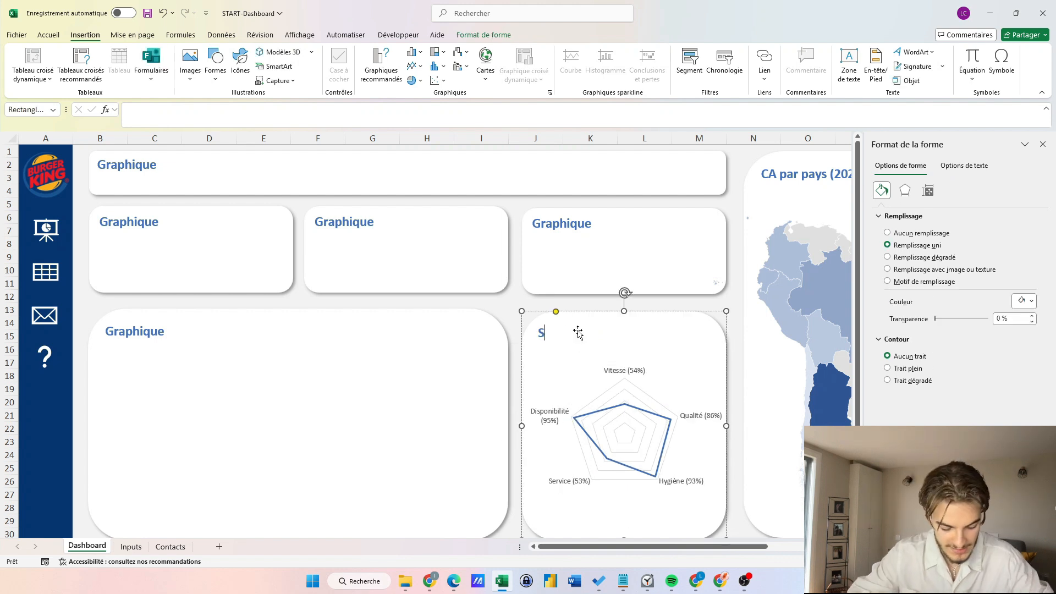
{"action": "left_click", "coordinate": [503, 312]}
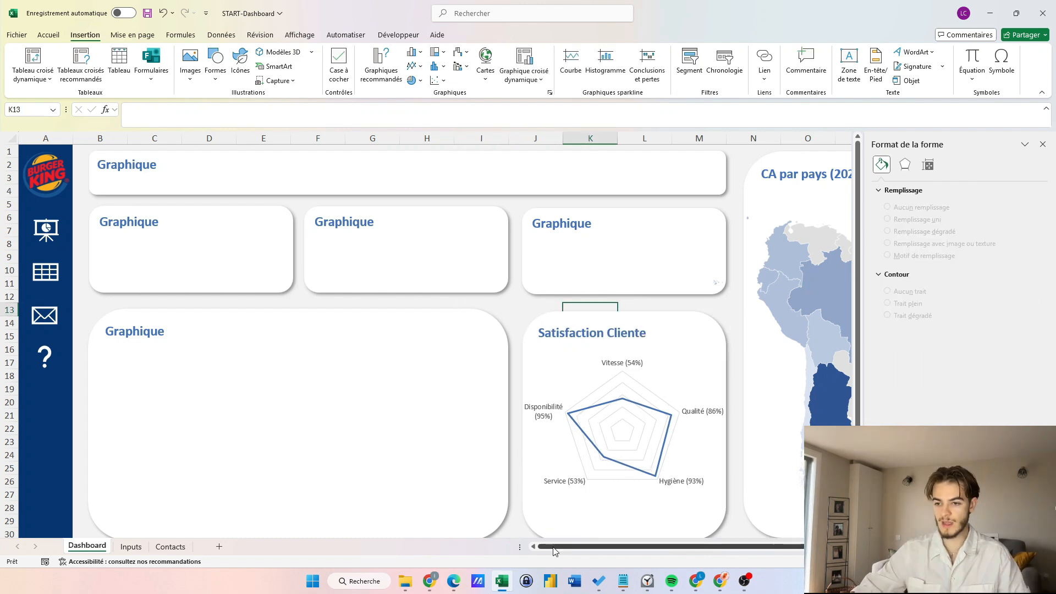
Move the monthly sales line chart from Inputs into the large lower-left Dashboard card.
{"action": "left_click", "coordinate": [137, 547]}
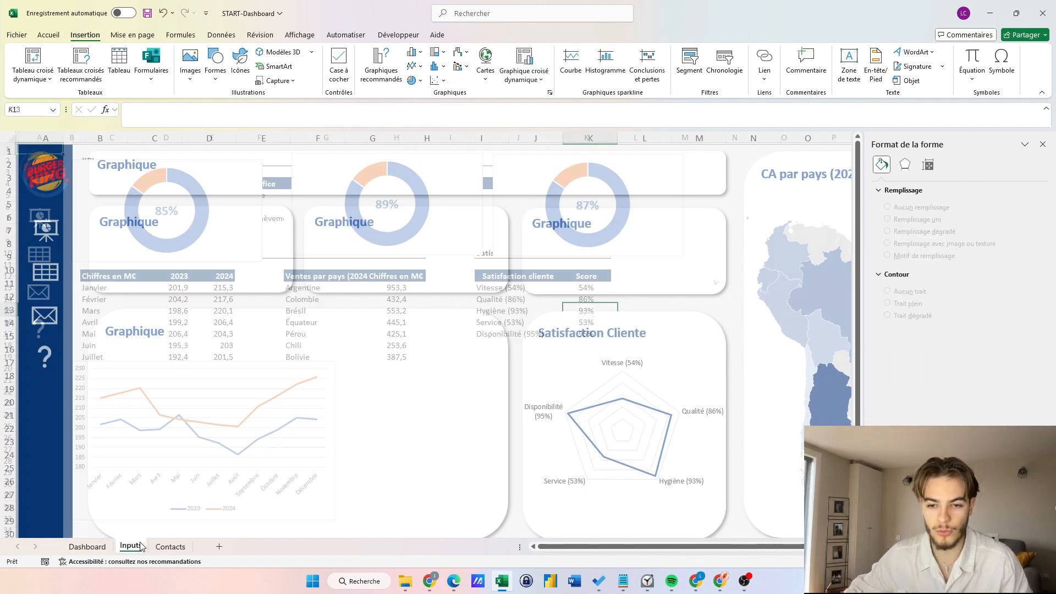
{"action": "left_click", "coordinate": [326, 492]}
{"action": "key", "text": "ctrl+x"}
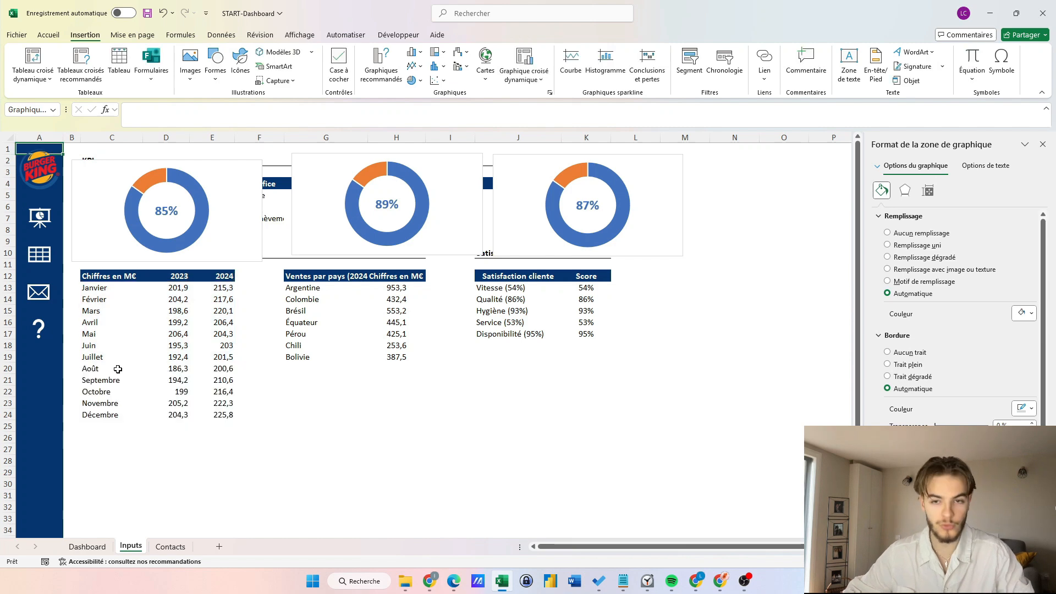
{"action": "left_click", "coordinate": [44, 223]}
{"action": "key", "text": "ctrl+v"}
{"action": "left_click", "coordinate": [276, 308]}
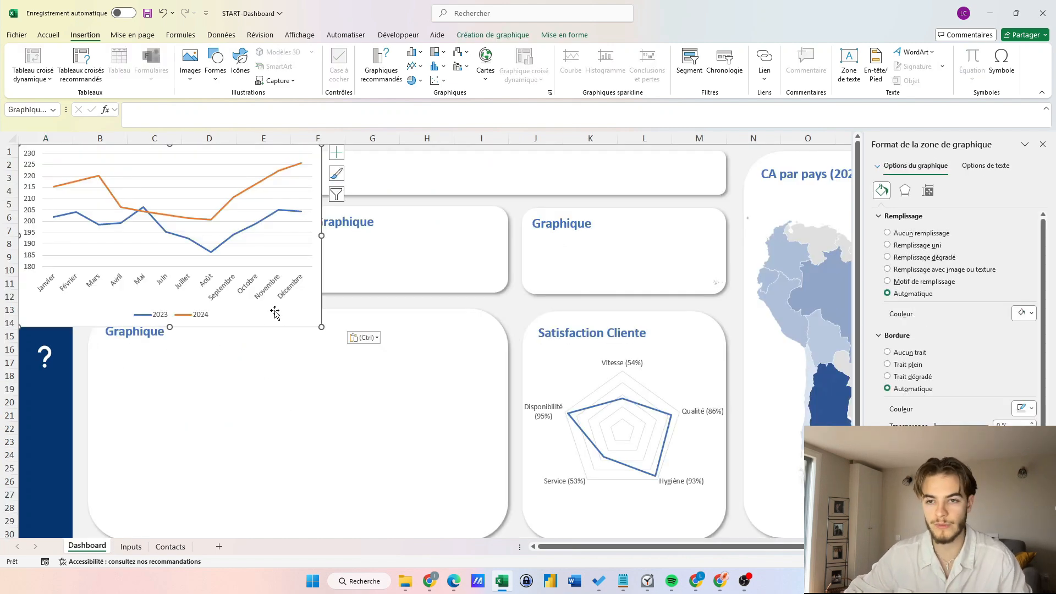
{"action": "left_click_drag", "start_coordinate": [275, 308], "coordinate": [351, 510]}
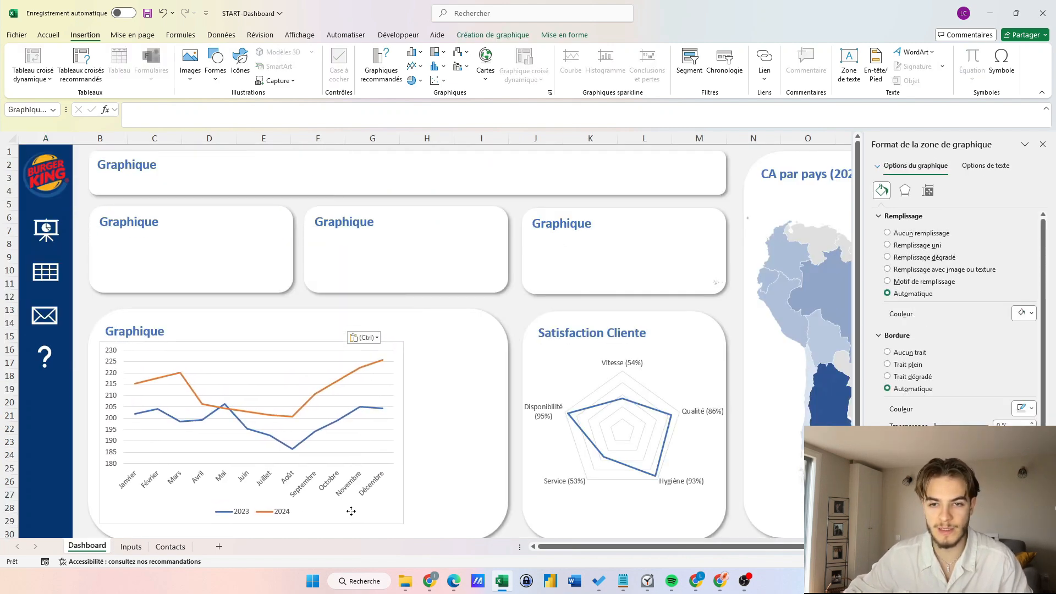
{"action": "left_click_drag", "start_coordinate": [404, 431], "coordinate": [496, 432]}
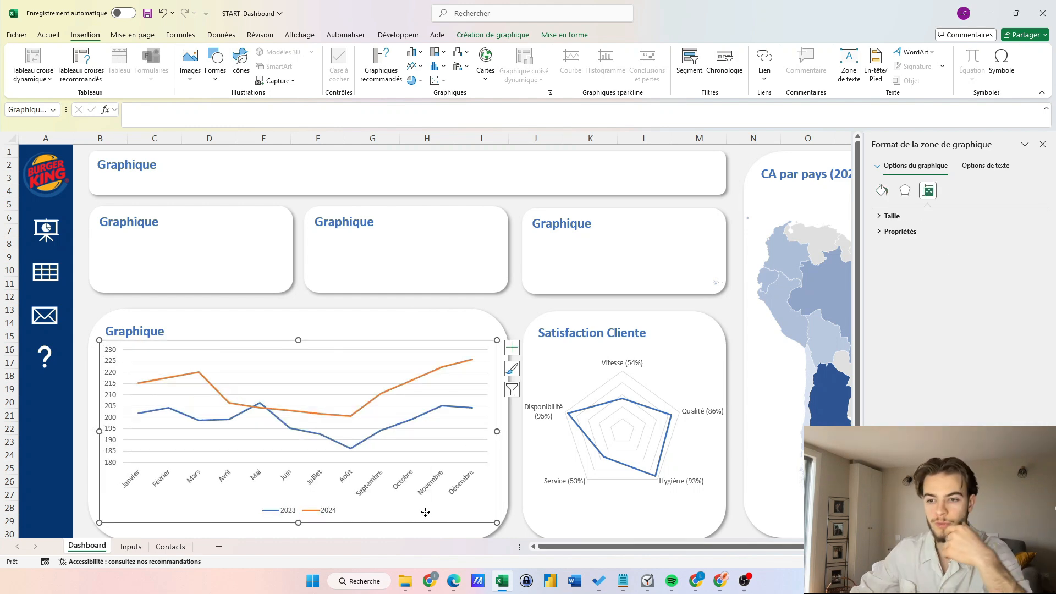
Apply chart style 3, with gridlines and a shaded plot area, to the line chart.
{"action": "left_click", "coordinate": [512, 370]}
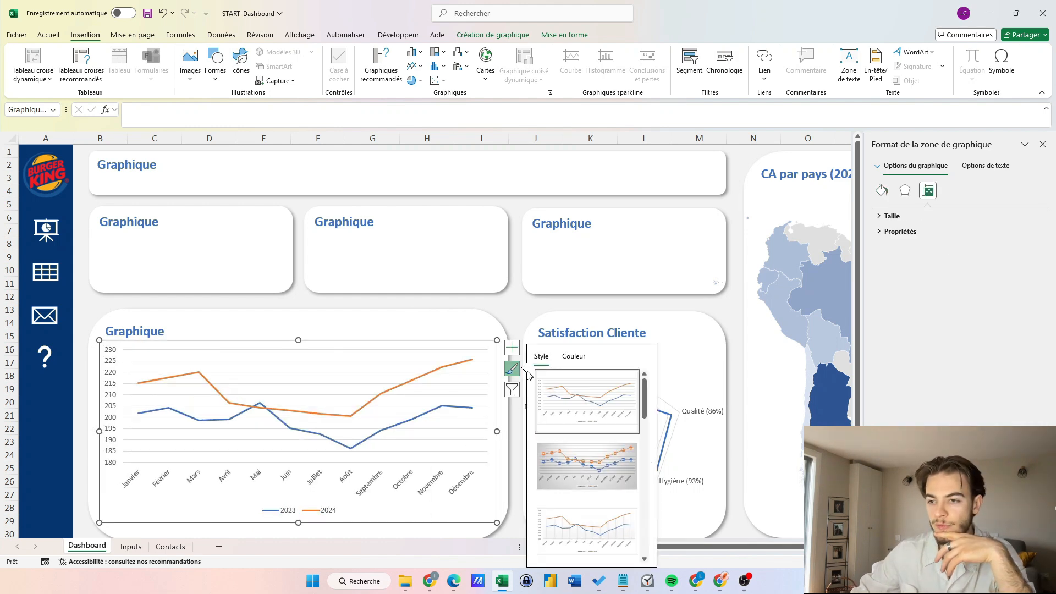
{"action": "left_click", "coordinate": [585, 415]}
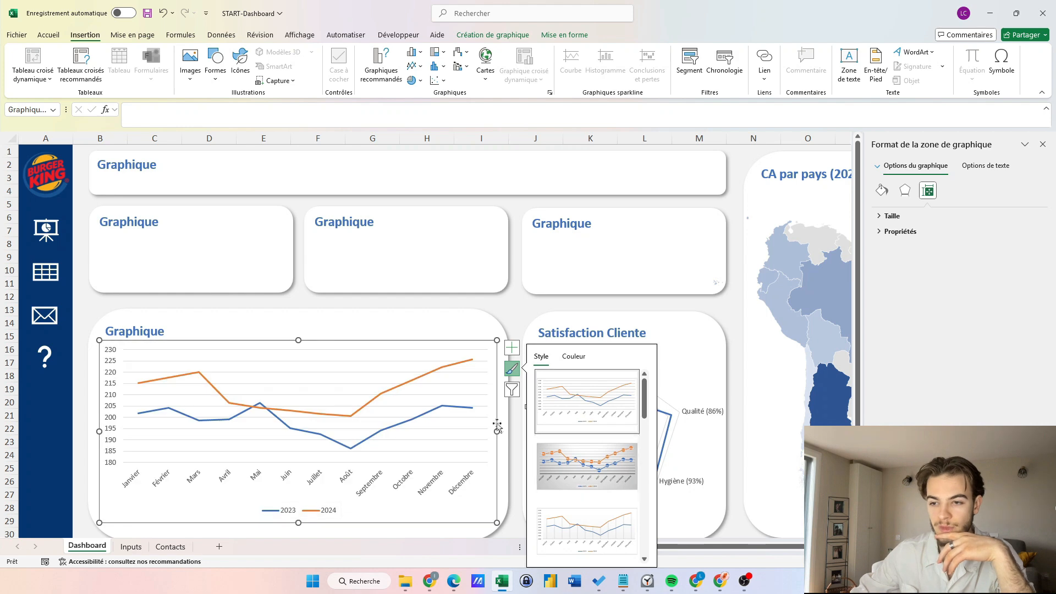
{"action": "left_click", "coordinate": [489, 35]}
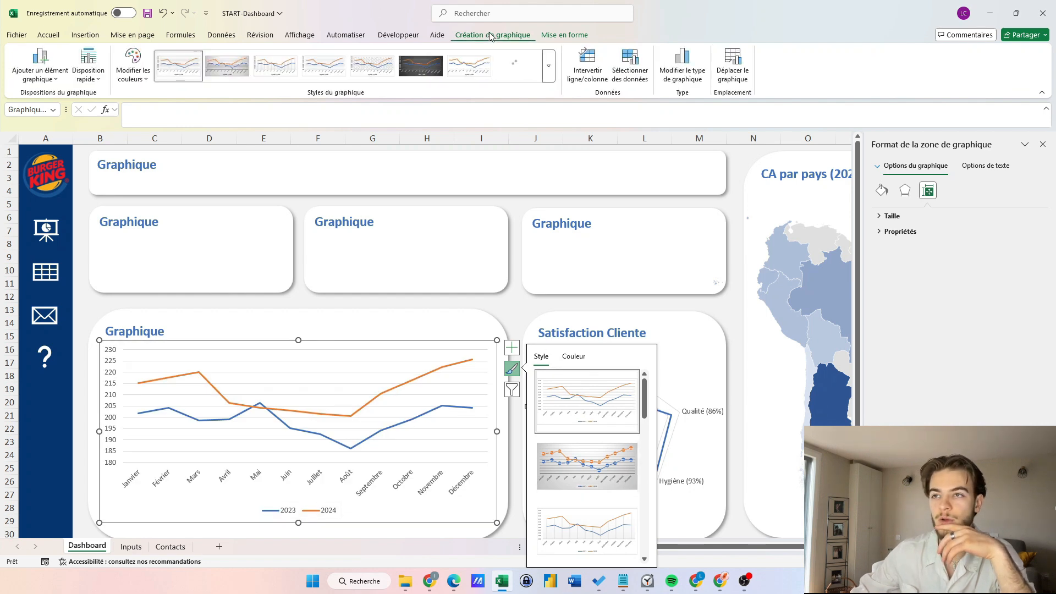
{"action": "left_click", "coordinate": [276, 65]}
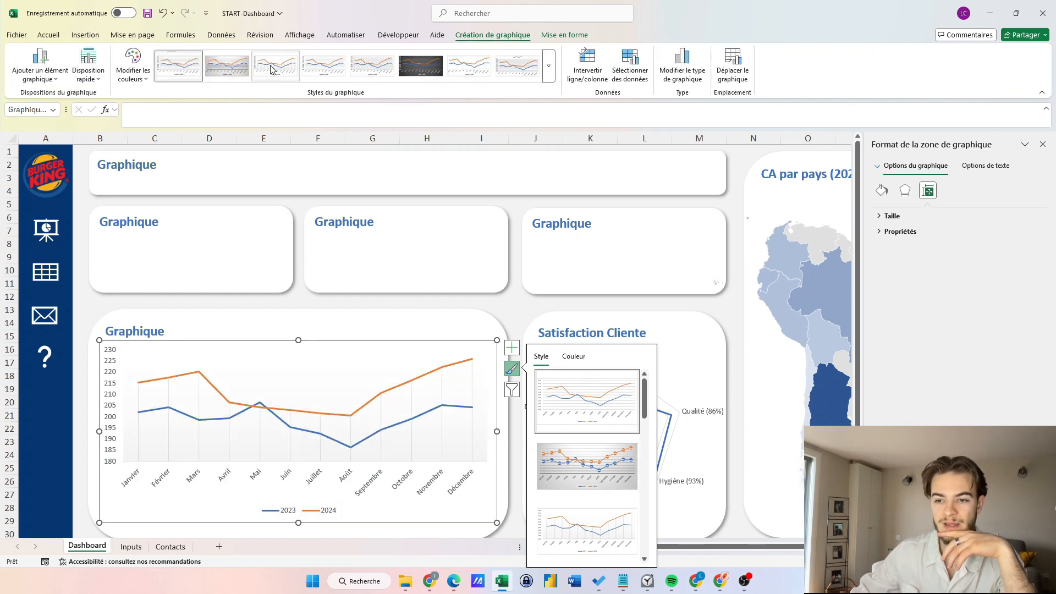
Make the 2024 sales line a solid dark red line.
{"action": "left_click", "coordinate": [349, 416]}
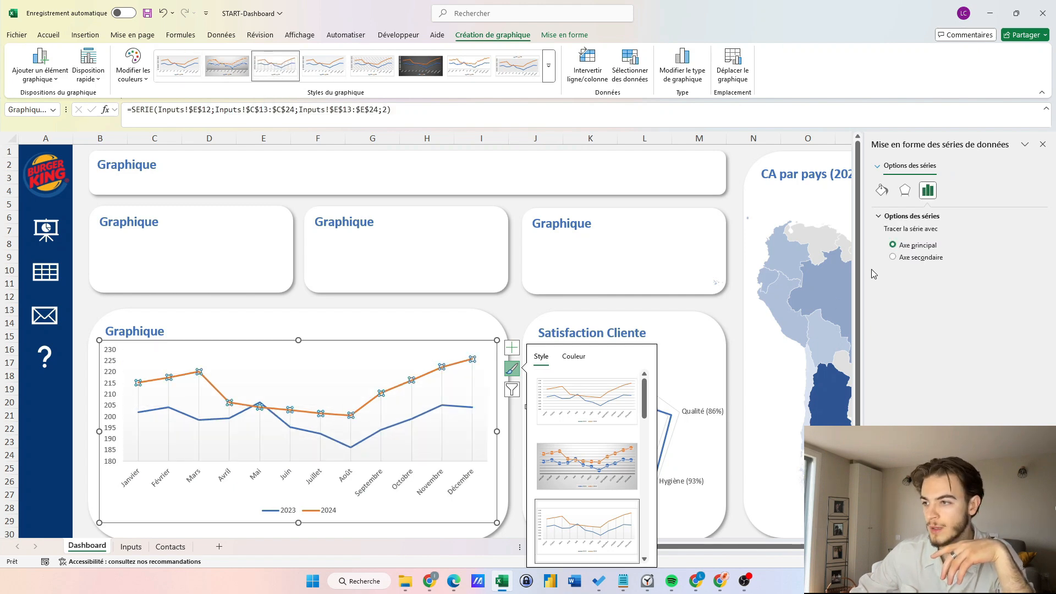
{"action": "left_click", "coordinate": [882, 191]}
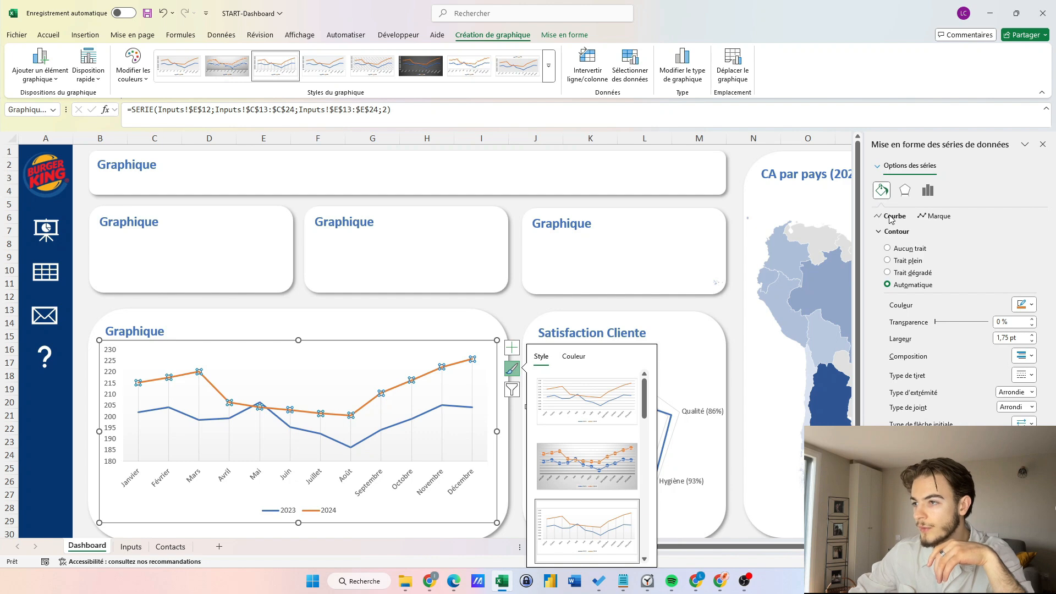
{"action": "left_click", "coordinate": [930, 217]}
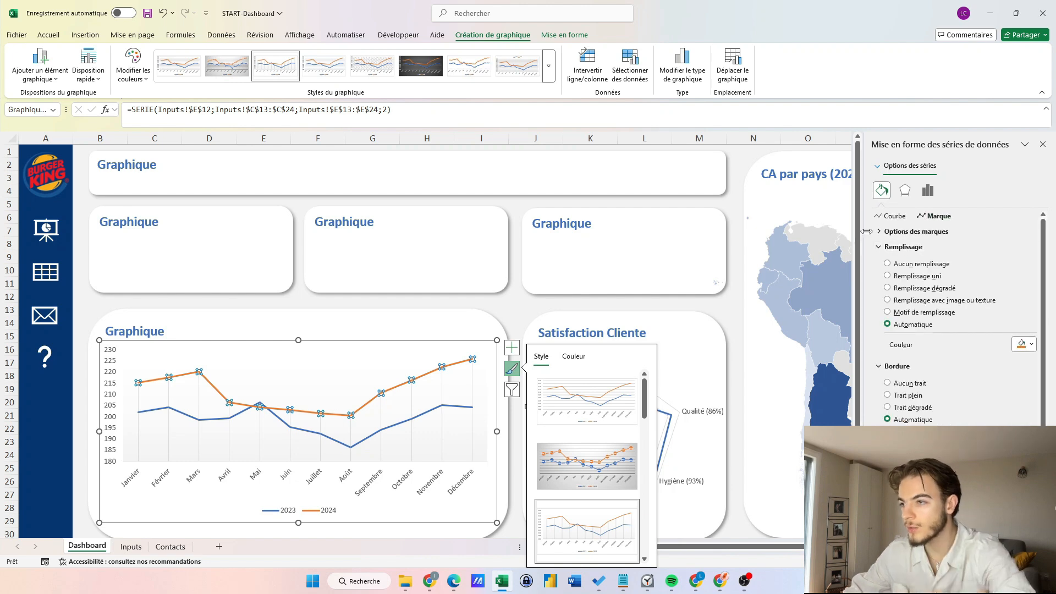
{"action": "left_click", "coordinate": [893, 216]}
{"action": "left_click", "coordinate": [1025, 305]}
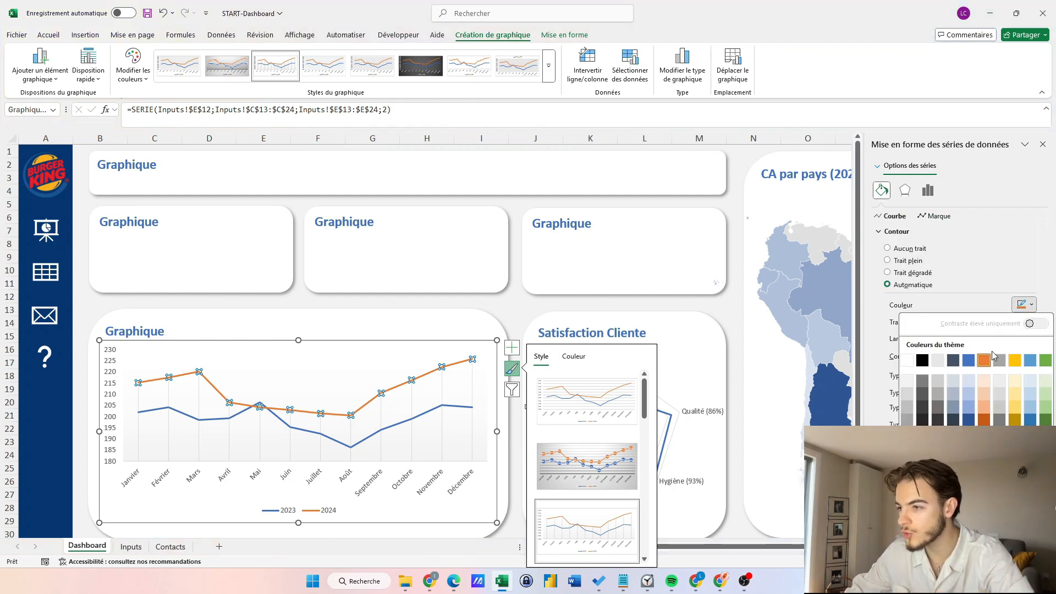
{"action": "left_click", "coordinate": [907, 466]}
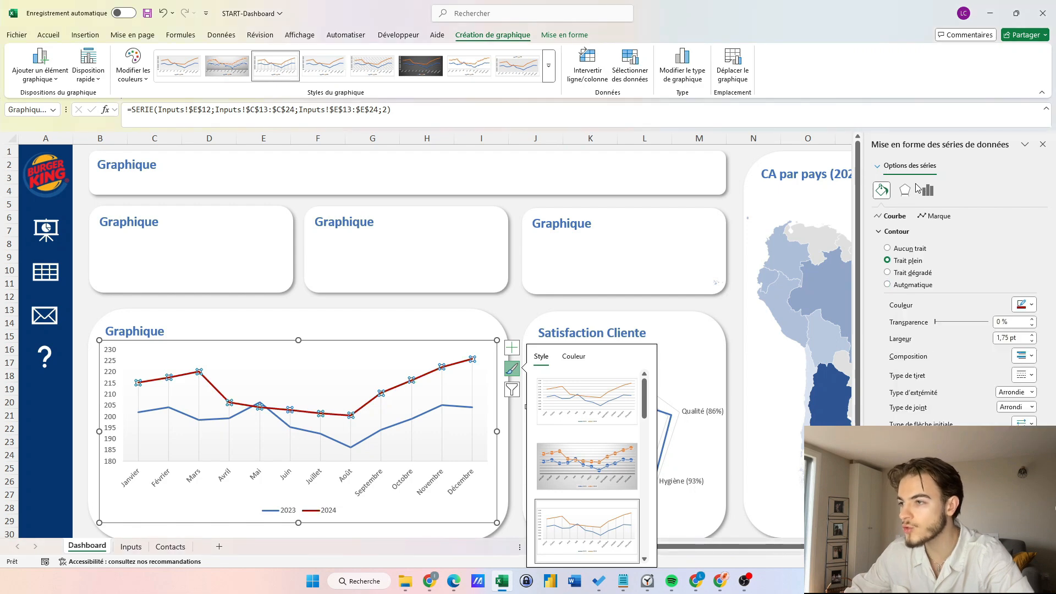
{"action": "left_click", "coordinate": [1050, 303]}
Give the 2024 line built-in circle markers at size 5.
{"action": "left_click", "coordinate": [939, 216]}
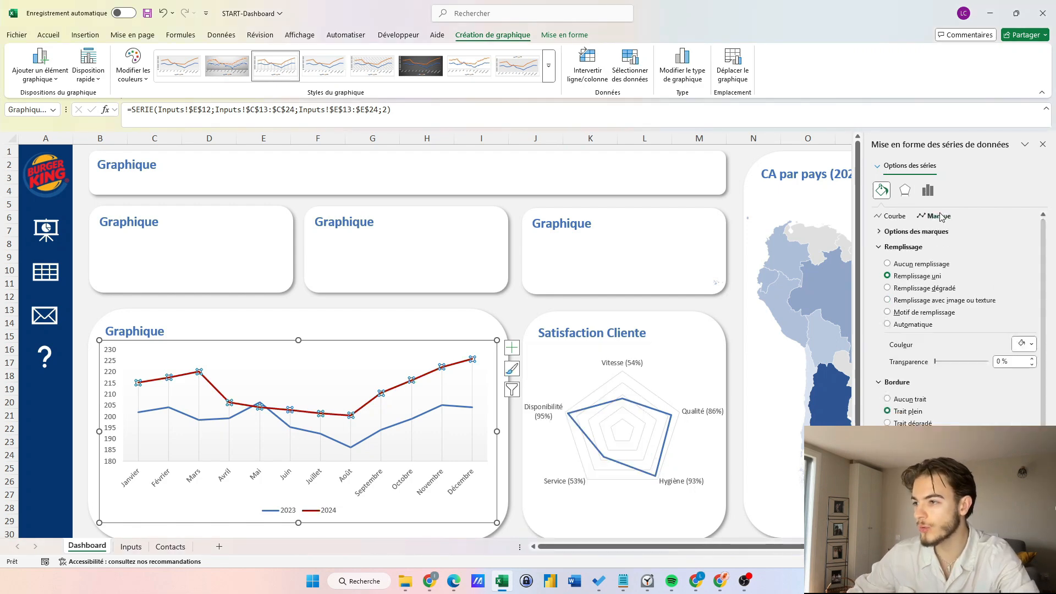
{"action": "left_click", "coordinate": [925, 232]}
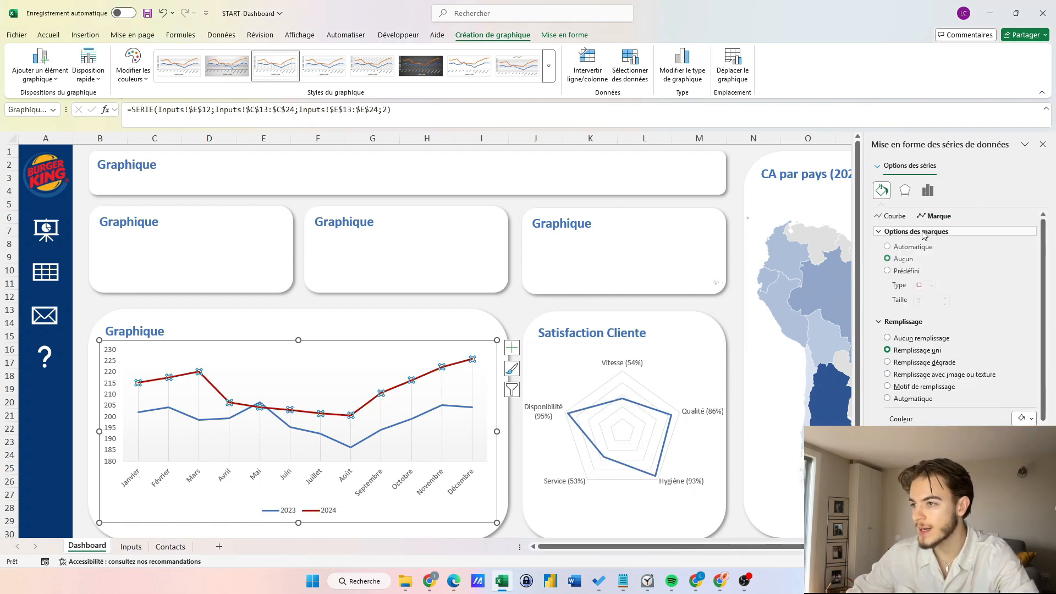
{"action": "left_click", "coordinate": [888, 272]}
{"action": "left_click", "coordinate": [932, 287]}
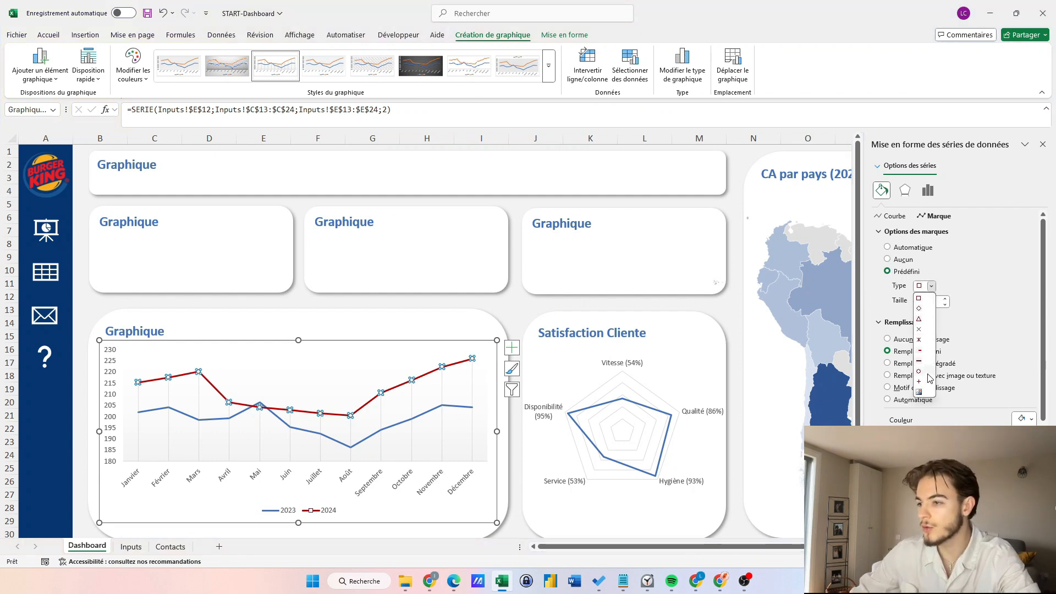
{"action": "left_click", "coordinate": [929, 372]}
{"action": "left_click", "coordinate": [945, 299]}
{"action": "left_click", "coordinate": [945, 299]}
{"action": "left_click", "coordinate": [945, 299]}
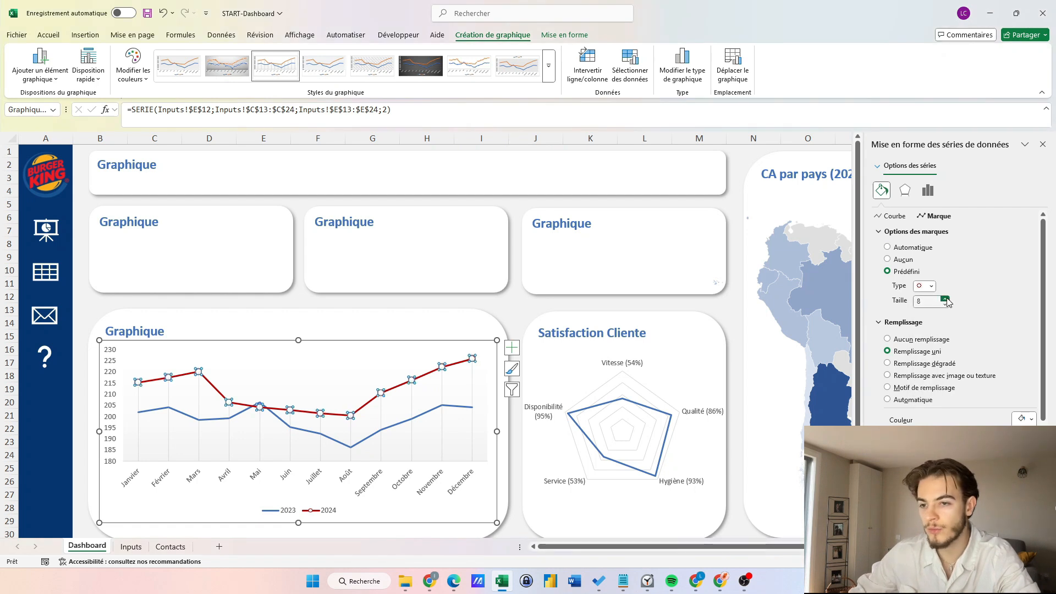
{"action": "left_click", "coordinate": [945, 305]}
{"action": "left_click", "coordinate": [945, 305]}
{"action": "scroll", "coordinate": [945, 309], "scroll_direction": "down", "scroll_amount": 3}
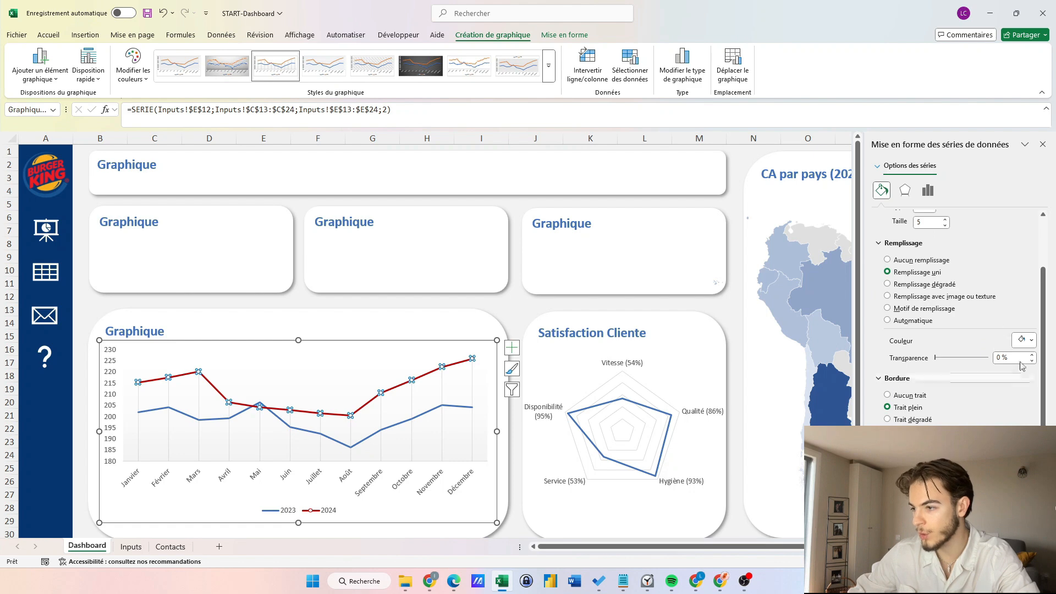
{"action": "left_click", "coordinate": [474, 325]}
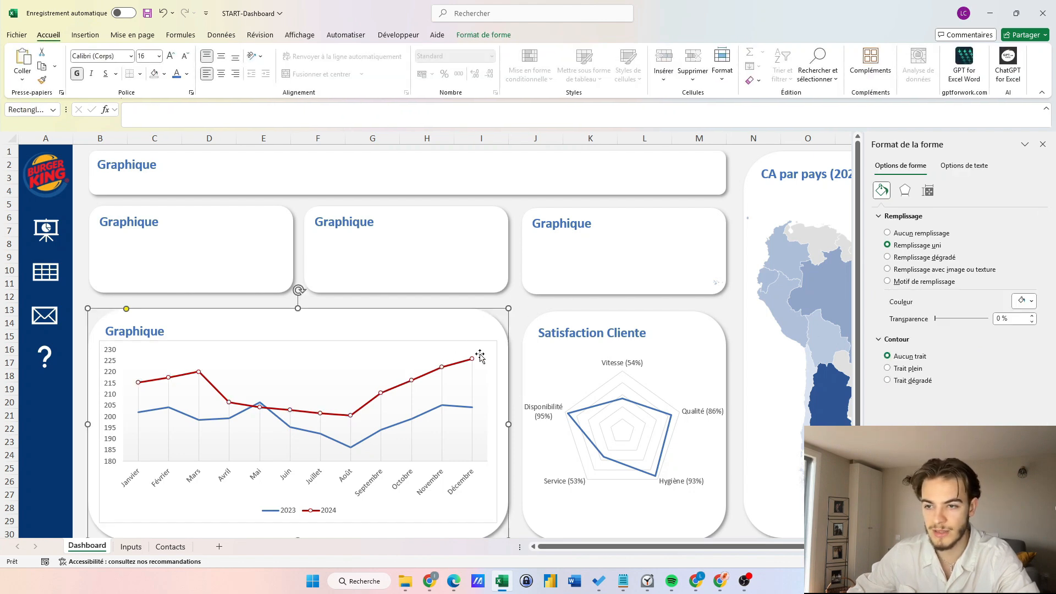
Add built-in circle markers to the 2023 sales line.
{"action": "left_click", "coordinate": [209, 421]}
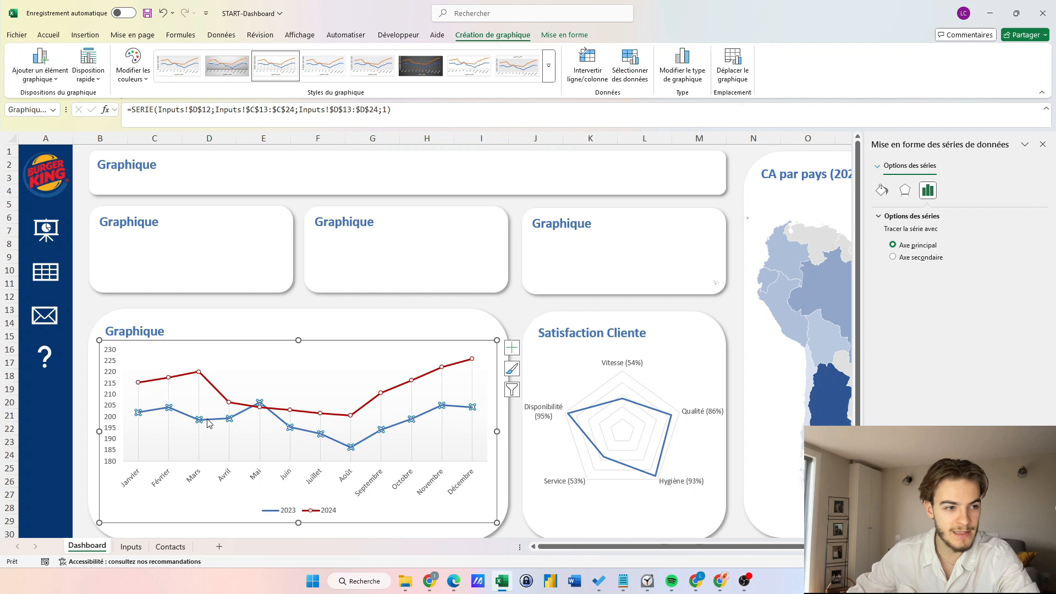
{"action": "left_click", "coordinate": [882, 191]}
{"action": "left_click", "coordinate": [937, 215]}
{"action": "left_click", "coordinate": [903, 260]}
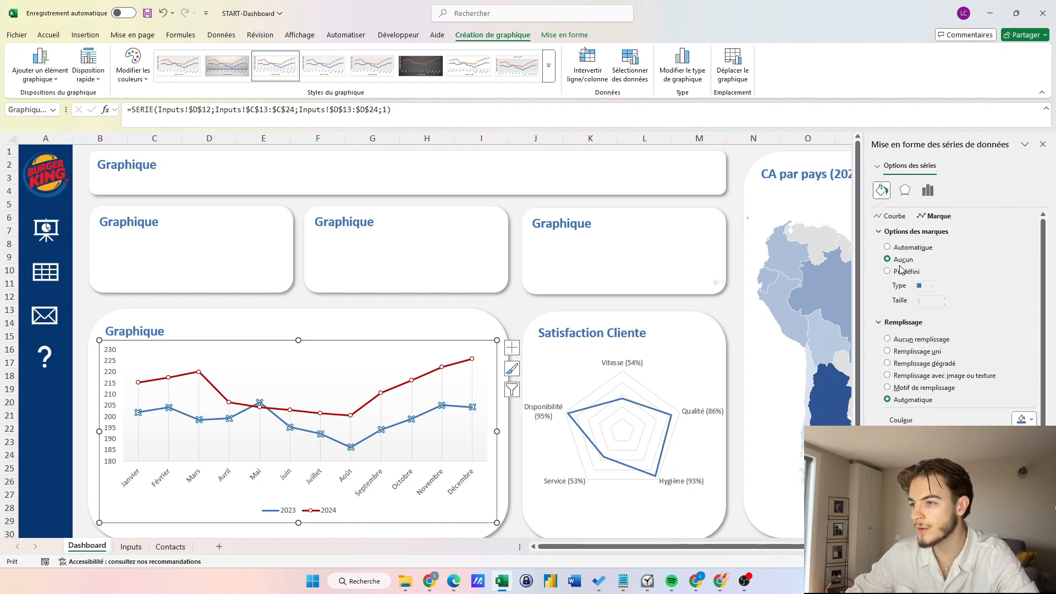
{"action": "left_click", "coordinate": [888, 272]}
{"action": "left_click", "coordinate": [928, 286]}
{"action": "left_click", "coordinate": [929, 379]}
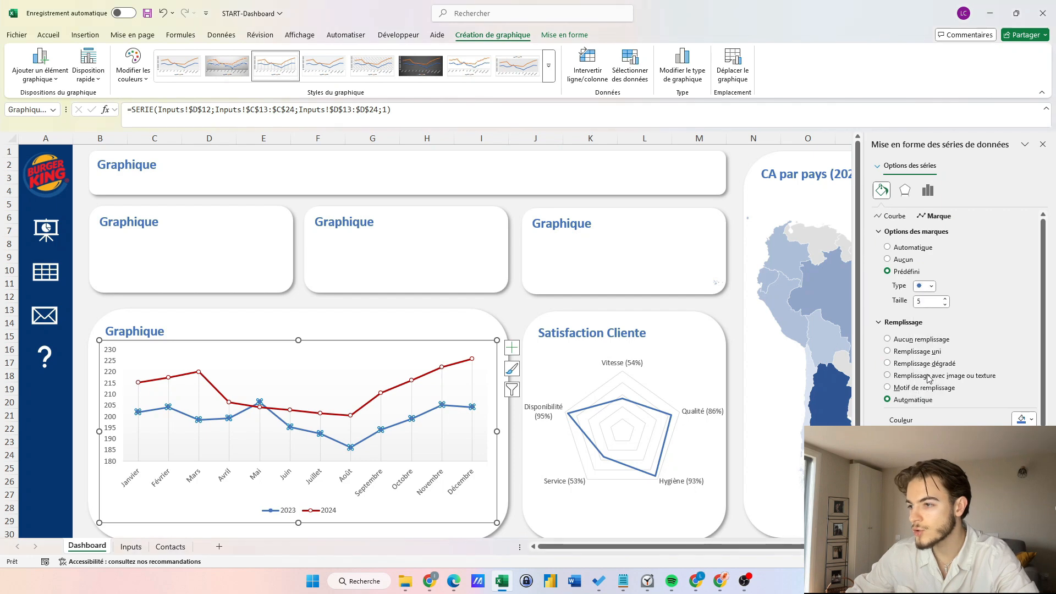
{"action": "left_click", "coordinate": [1024, 419]}
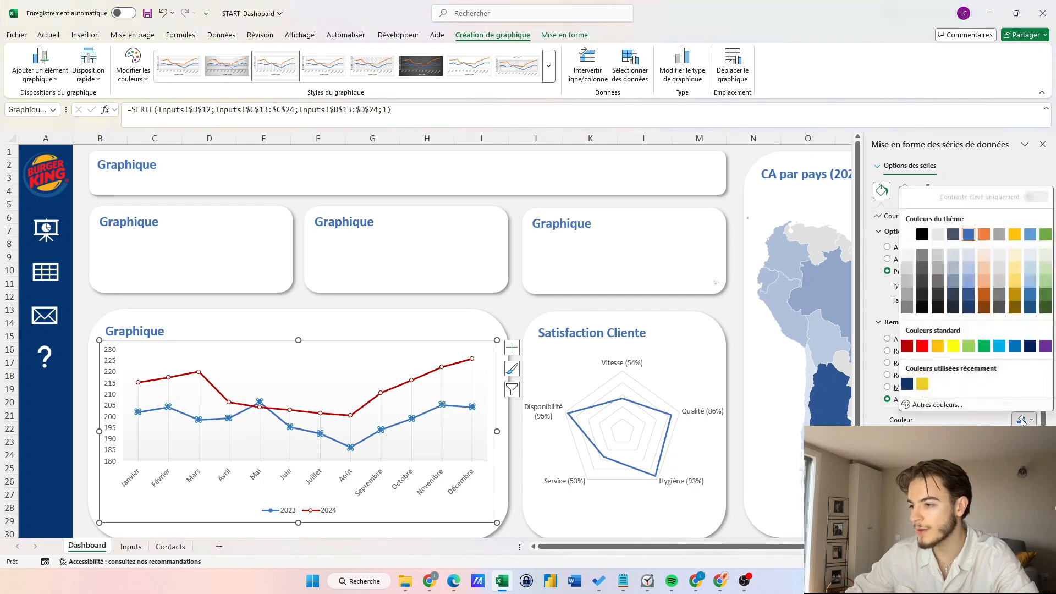
{"action": "left_click", "coordinate": [473, 322]}
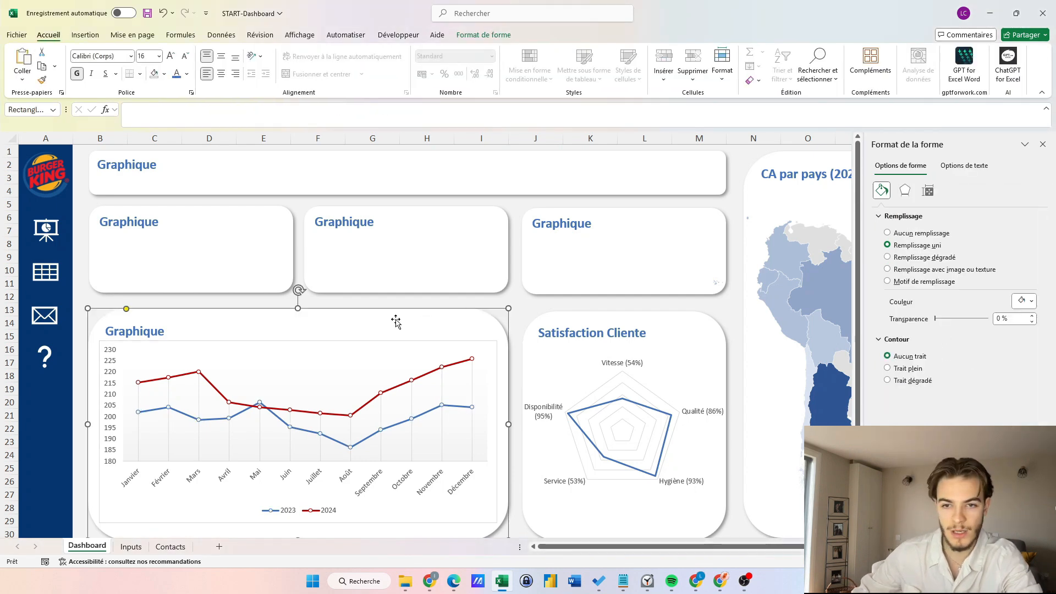
Nudge the line chart slightly and set its chart area to no fill and no border.
{"action": "left_click", "coordinate": [246, 354]}
{"action": "left_click_drag", "start_coordinate": [246, 354], "coordinate": [247, 360]}
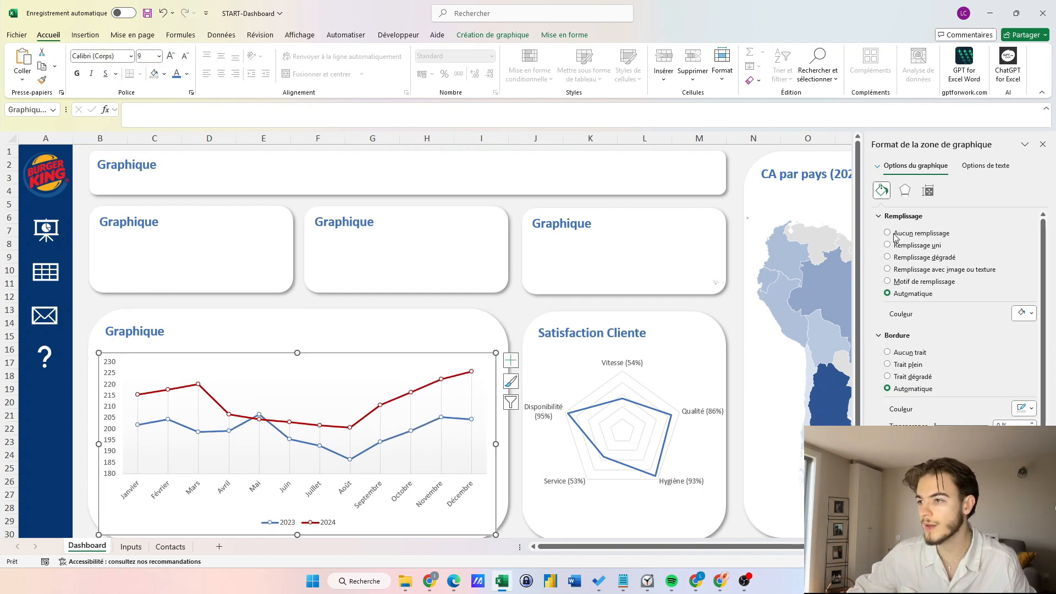
{"action": "left_click", "coordinate": [890, 331]}
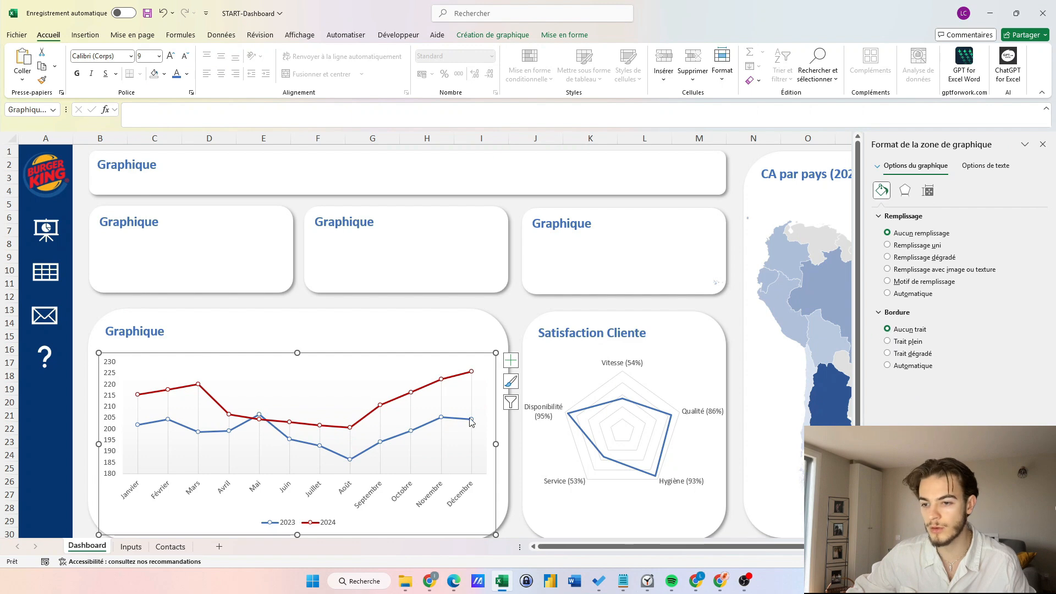
{"action": "left_click", "coordinate": [172, 331]}
Retitle the card to '2023 - 2024 Ca par Mois (en M€)'.
{"action": "key", "text": "BackSpace"}
{"action": "key", "text": "BackSpace"}
{"action": "key", "text": "BackSpace"}
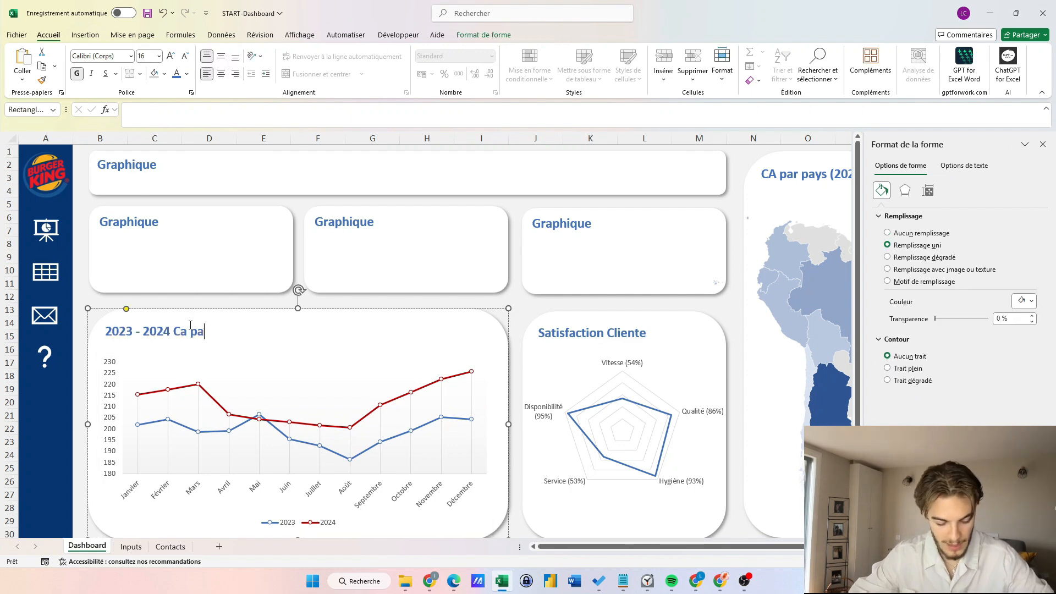
{"action": "type", "text": "r Mois (en M€"}
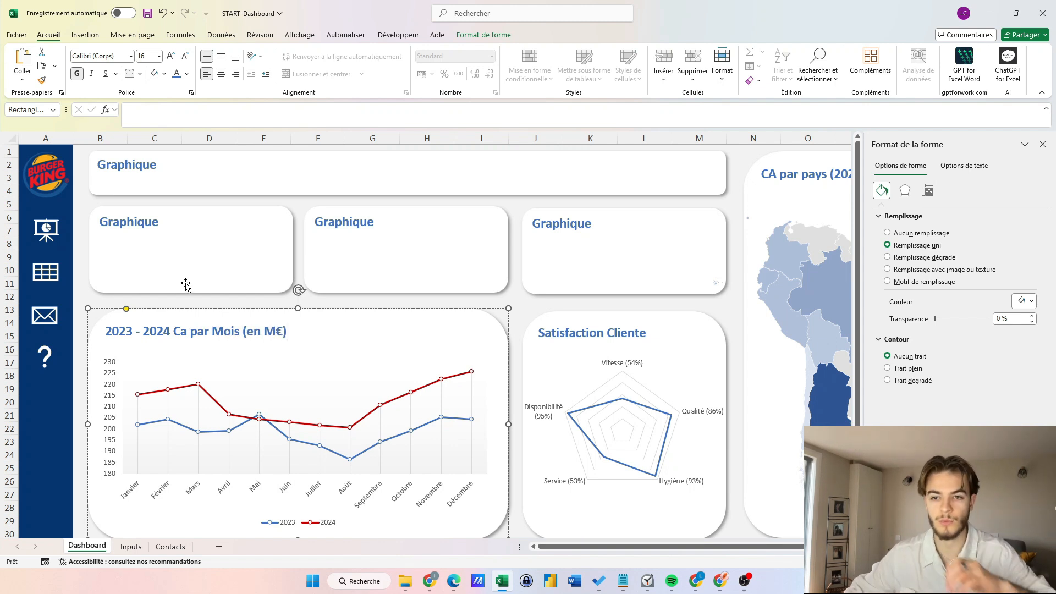
{"action": "left_click", "coordinate": [192, 302]}
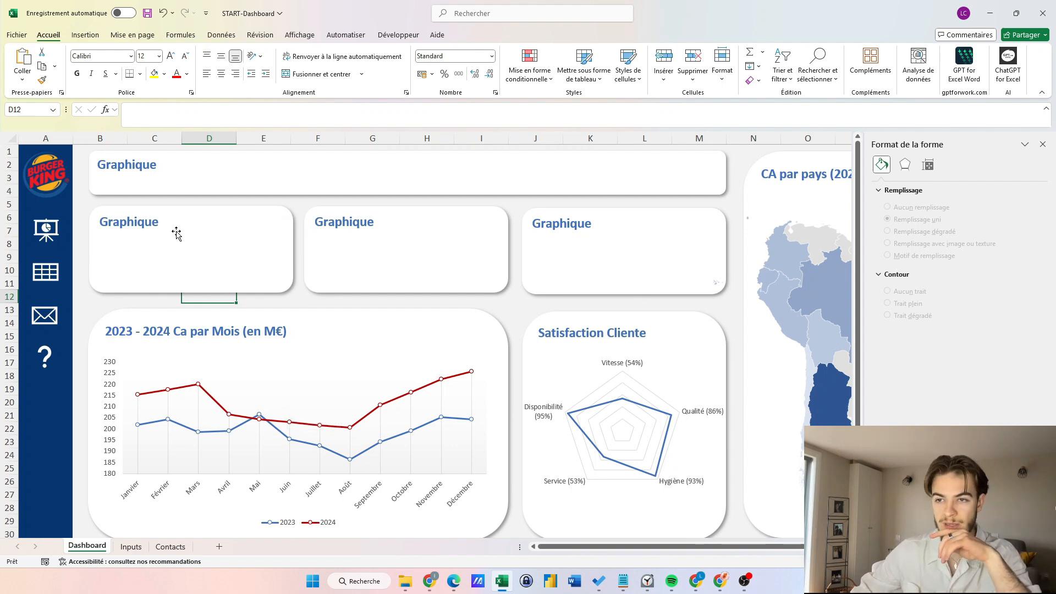
Cut the 85%, 89% and 87% doughnut charts from the Inputs sheet.
{"action": "left_click", "coordinate": [131, 547]}
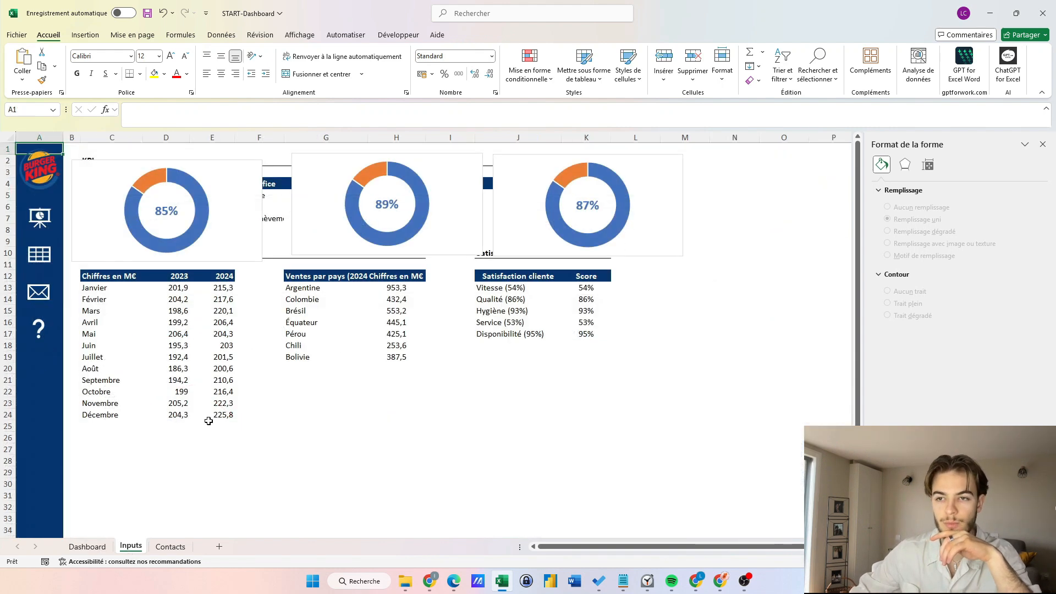
{"action": "left_click", "coordinate": [253, 253]}
{"action": "left_click", "coordinate": [319, 242], "text": "ctrl"}
{"action": "left_click", "coordinate": [520, 240], "text": "ctrl"}
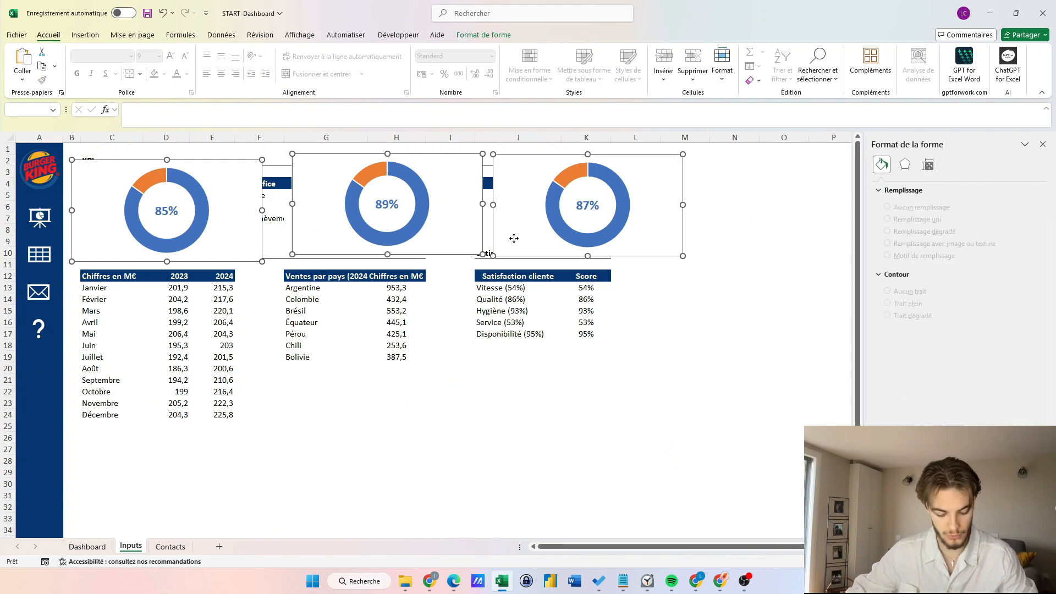
{"action": "key", "text": "ctrl+x"}
Paste the doughnuts on the Dashboard and shrink them into the three top cards.
{"action": "key", "text": "ctrl+Page_Up"}
{"action": "key", "text": "ctrl+v"}
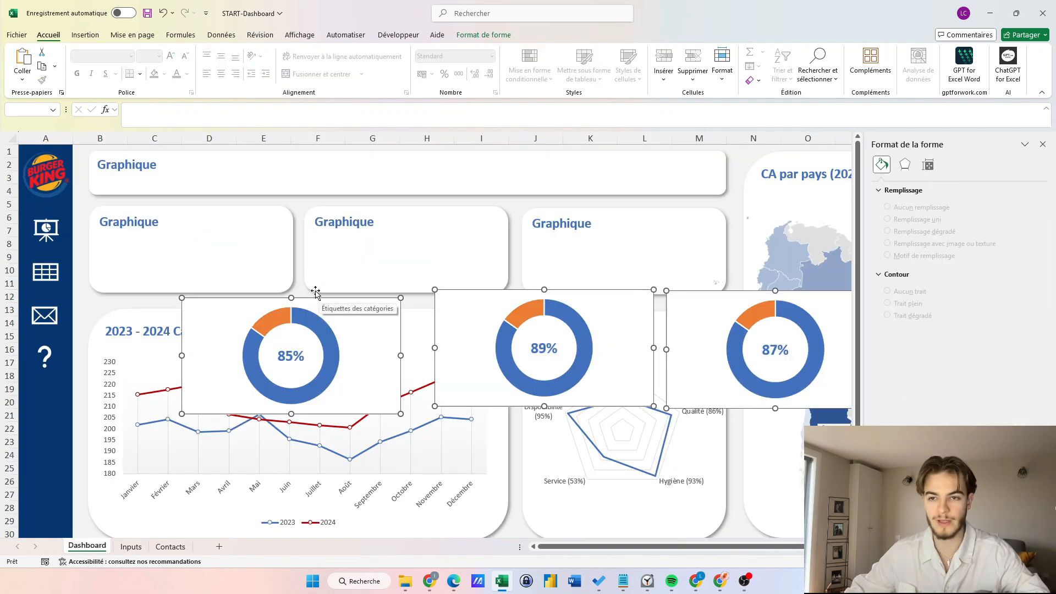
{"action": "left_click_drag", "start_coordinate": [365, 358], "coordinate": [267, 297]}
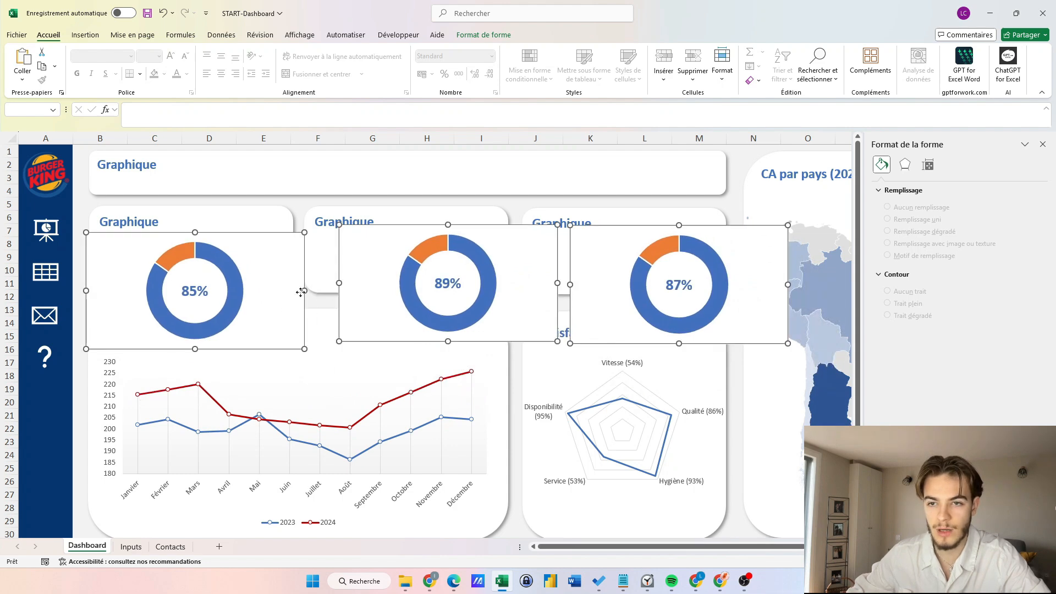
{"action": "left_click_drag", "start_coordinate": [86, 232], "coordinate": [172, 280]}
{"action": "left_click_drag", "start_coordinate": [282, 330], "coordinate": [270, 280]}
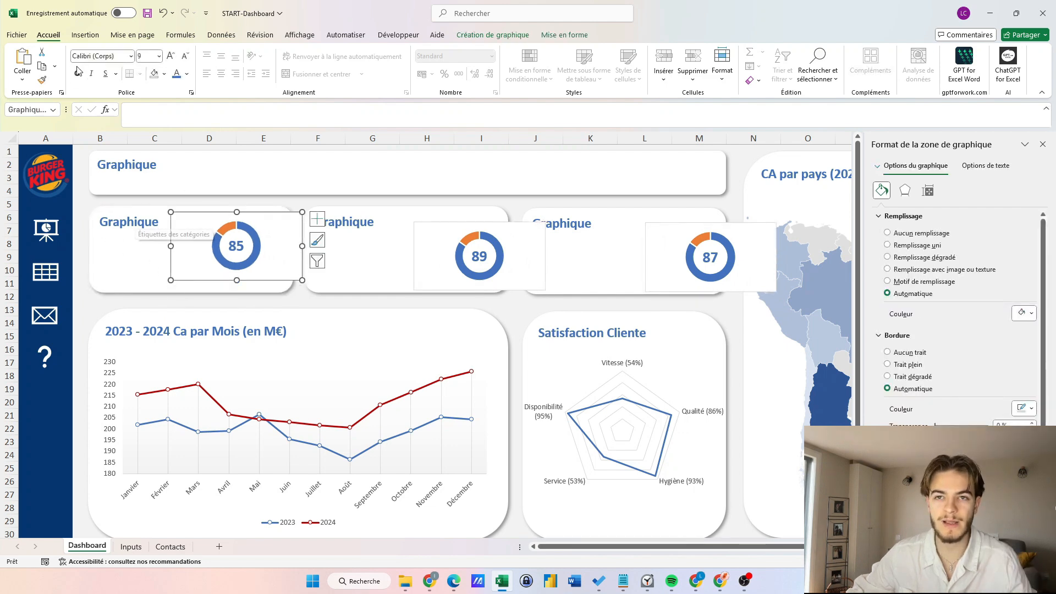
{"action": "left_click", "coordinate": [85, 35]}
Draw a text box in the first KPI card linked to Inputs cell D5, showing 2 543,90 €.
{"action": "left_click", "coordinate": [215, 61]}
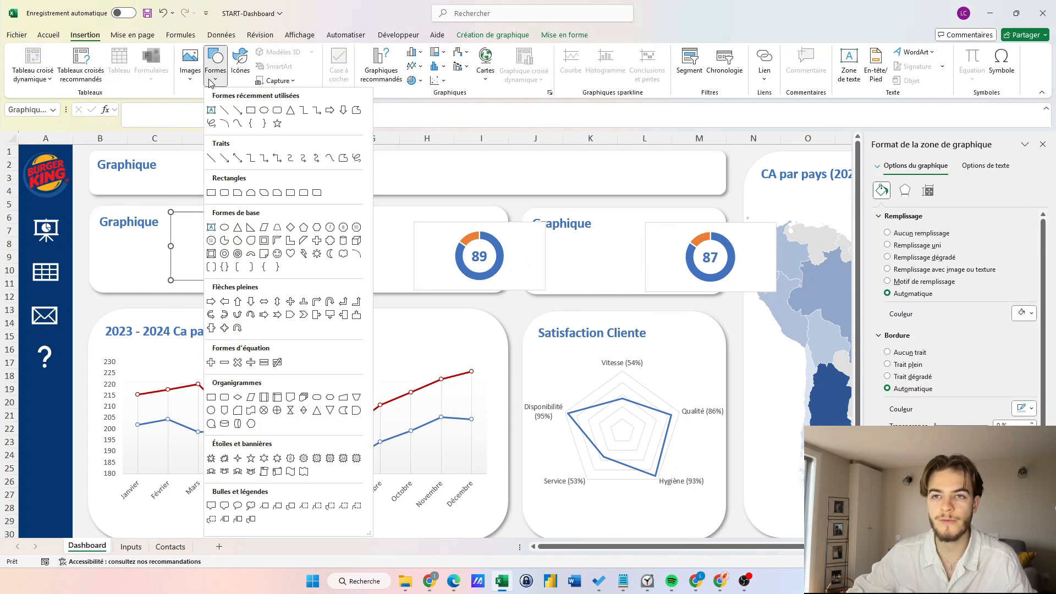
{"action": "left_click", "coordinate": [249, 110]}
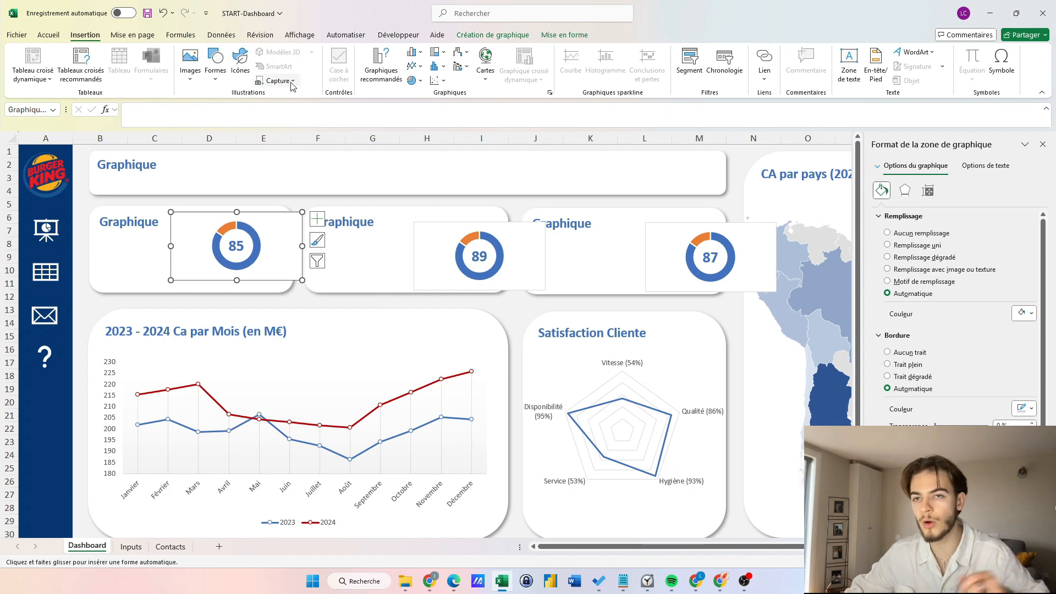
{"action": "left_click", "coordinate": [850, 65]}
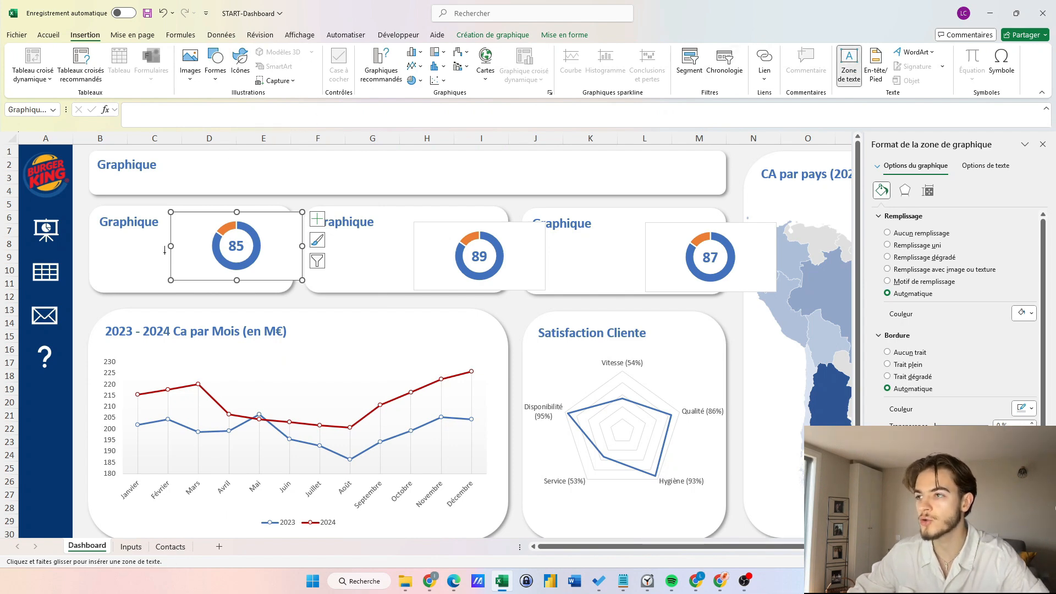
{"action": "left_click_drag", "start_coordinate": [95, 231], "coordinate": [167, 279]}
{"action": "left_click", "coordinate": [143, 117]}
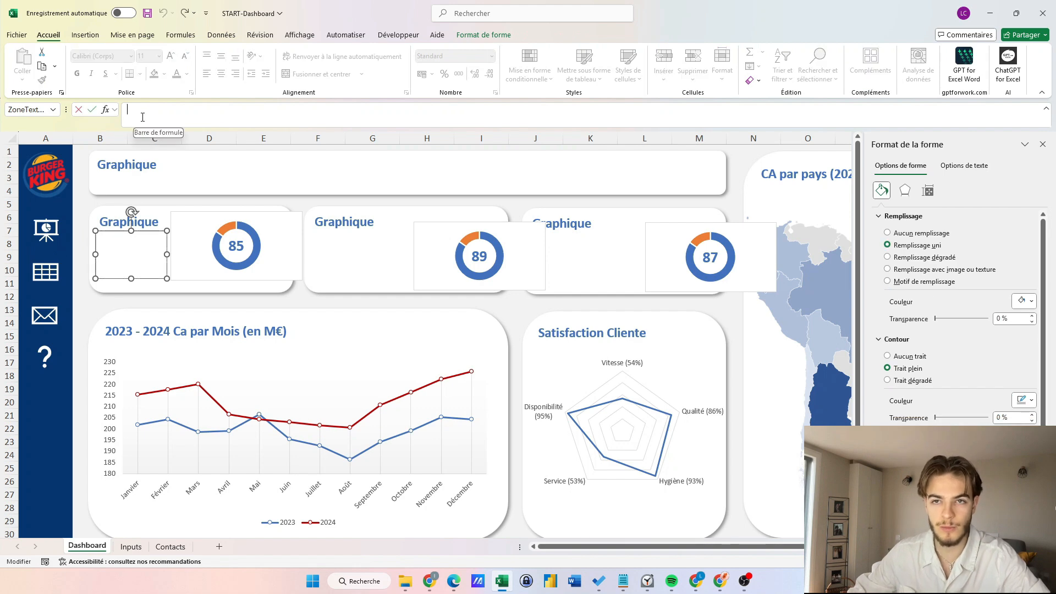
{"action": "type", "text": "="}
{"action": "left_click", "coordinate": [131, 546]}
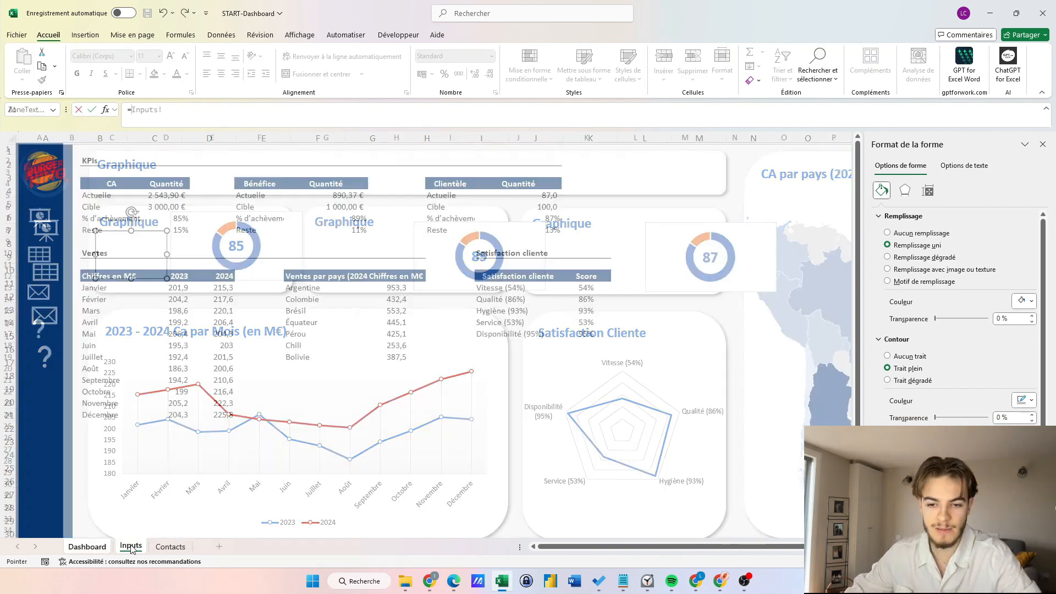
{"action": "left_click", "coordinate": [155, 198]}
{"action": "key", "text": "Return"}
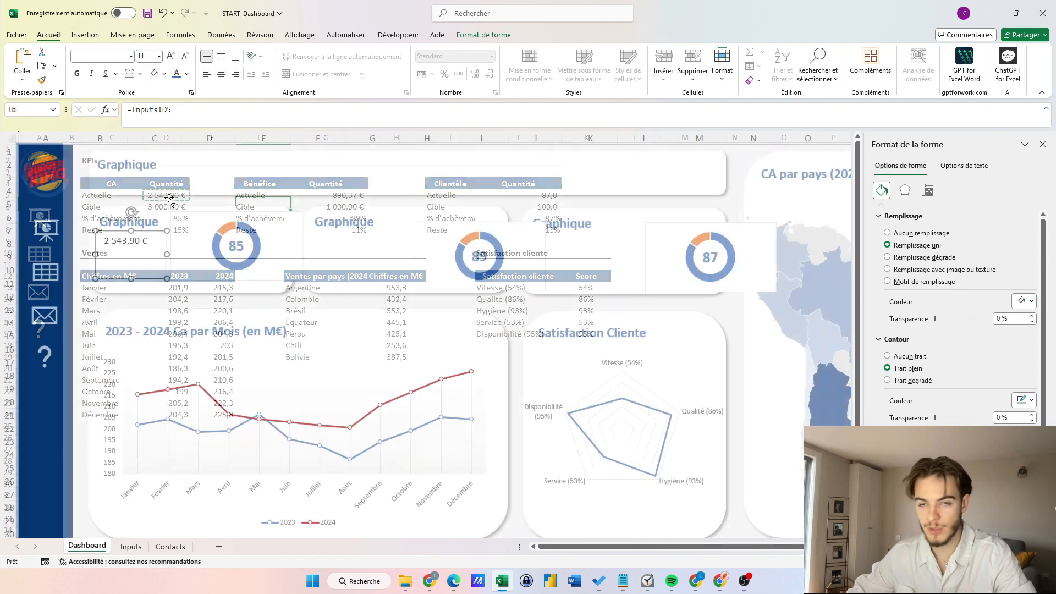
Make the 2 543,90 € value bold, size 28 and centred, widening and repositioning its box.
{"action": "left_click", "coordinate": [175, 111]}
{"action": "left_click", "coordinate": [170, 56]}
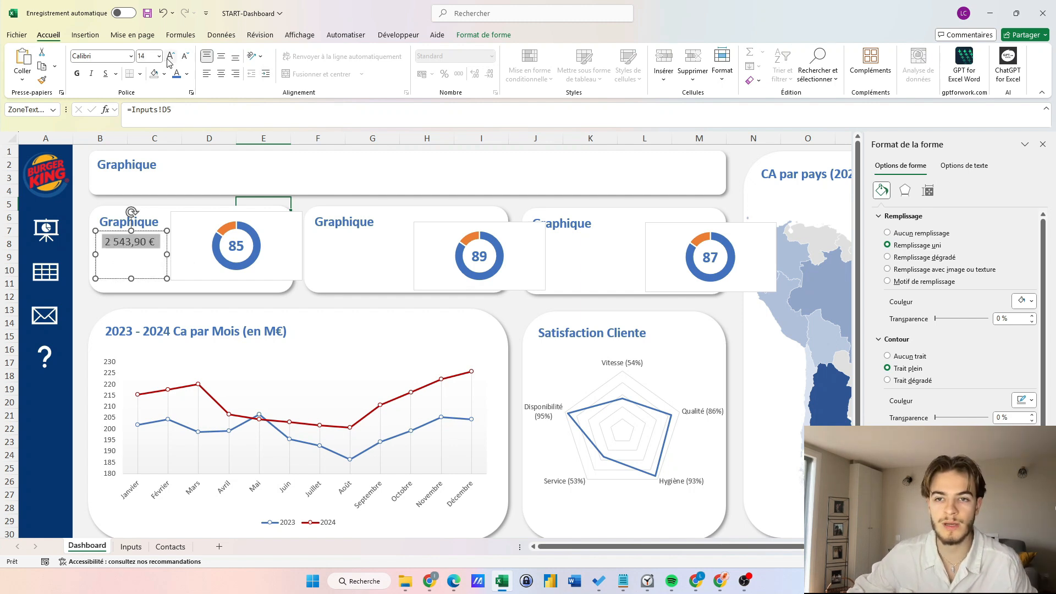
{"action": "left_click", "coordinate": [170, 56]}
{"action": "left_click", "coordinate": [170, 56]}
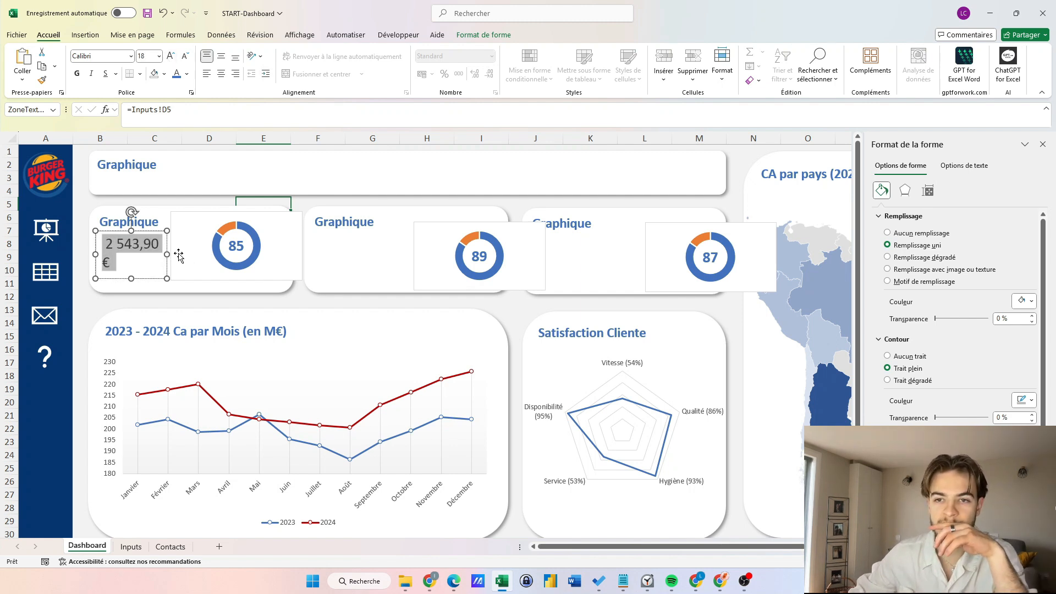
{"action": "left_click_drag", "start_coordinate": [178, 254], "coordinate": [223, 254]}
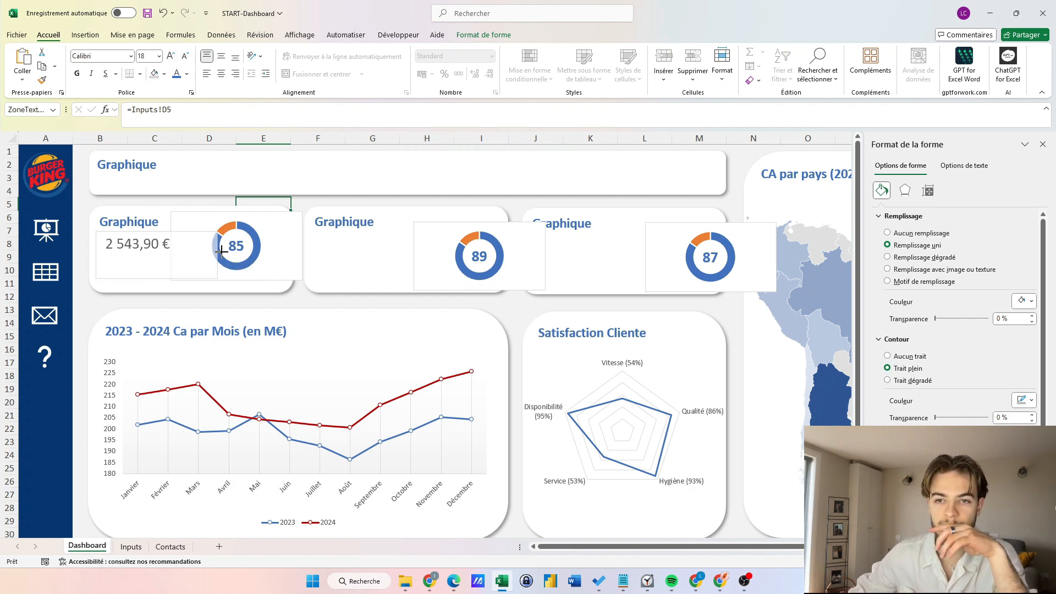
{"action": "left_click", "coordinate": [221, 57]}
{"action": "left_click", "coordinate": [221, 74]}
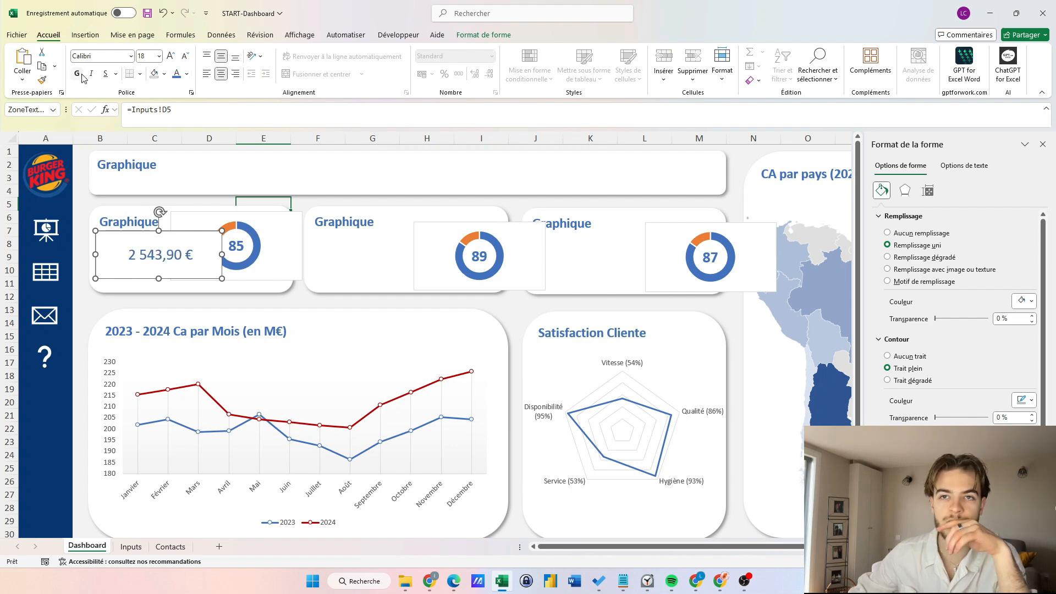
{"action": "left_click", "coordinate": [77, 73]}
{"action": "left_click", "coordinate": [170, 56]}
{"action": "left_click", "coordinate": [171, 57]}
{"action": "left_click", "coordinate": [170, 56]}
{"action": "left_click", "coordinate": [170, 56]}
{"action": "left_click", "coordinate": [170, 56]}
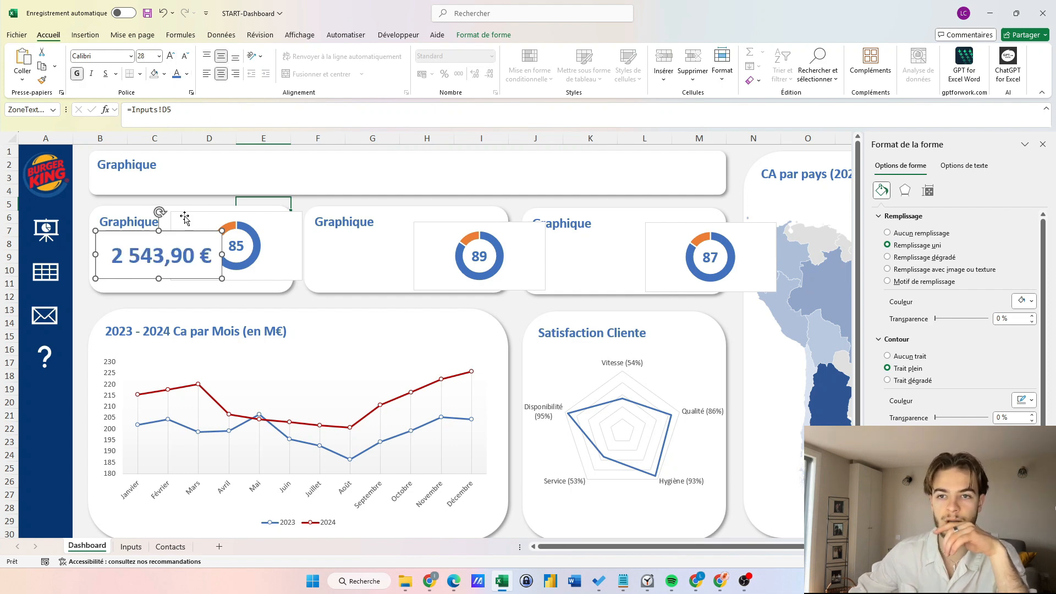
{"action": "left_click_drag", "start_coordinate": [209, 266], "coordinate": [194, 265]}
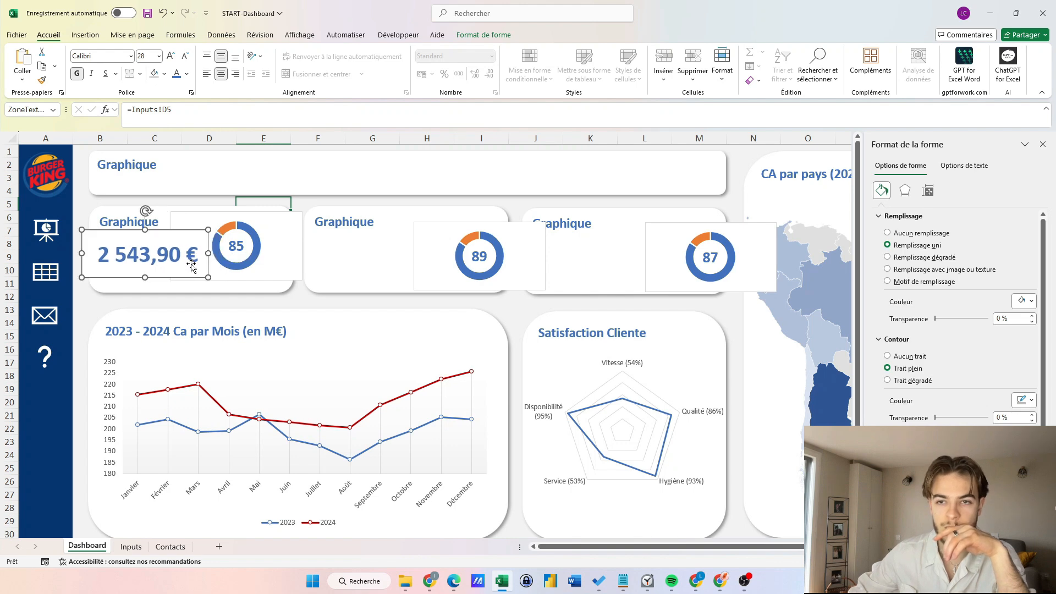
Set the value box to no fill and no outline.
{"action": "right_click", "coordinate": [191, 267]}
{"action": "left_click", "coordinate": [241, 225]}
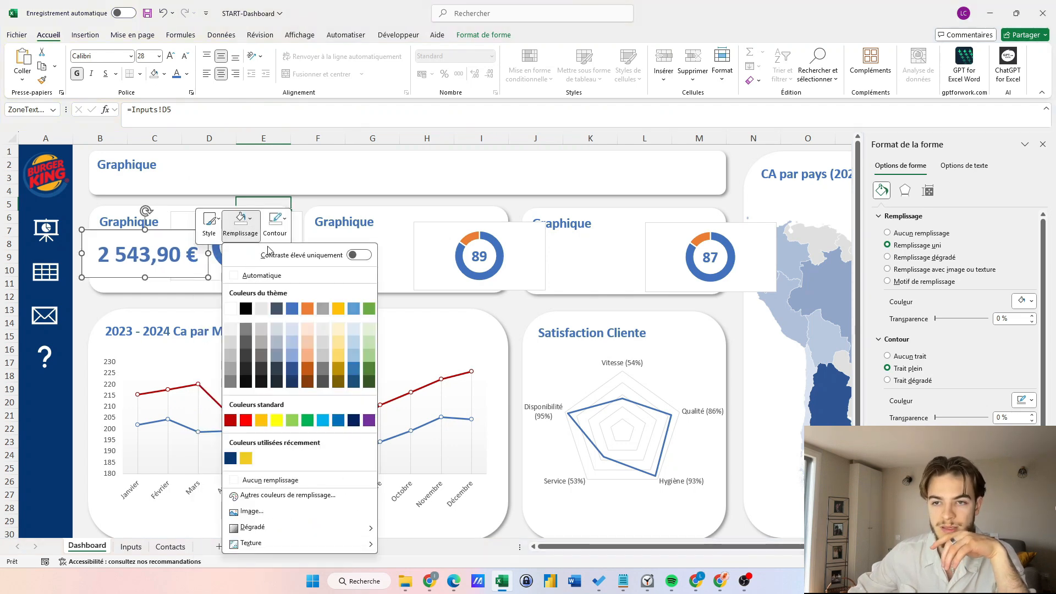
{"action": "left_click", "coordinate": [270, 480]}
{"action": "left_click", "coordinate": [275, 225]}
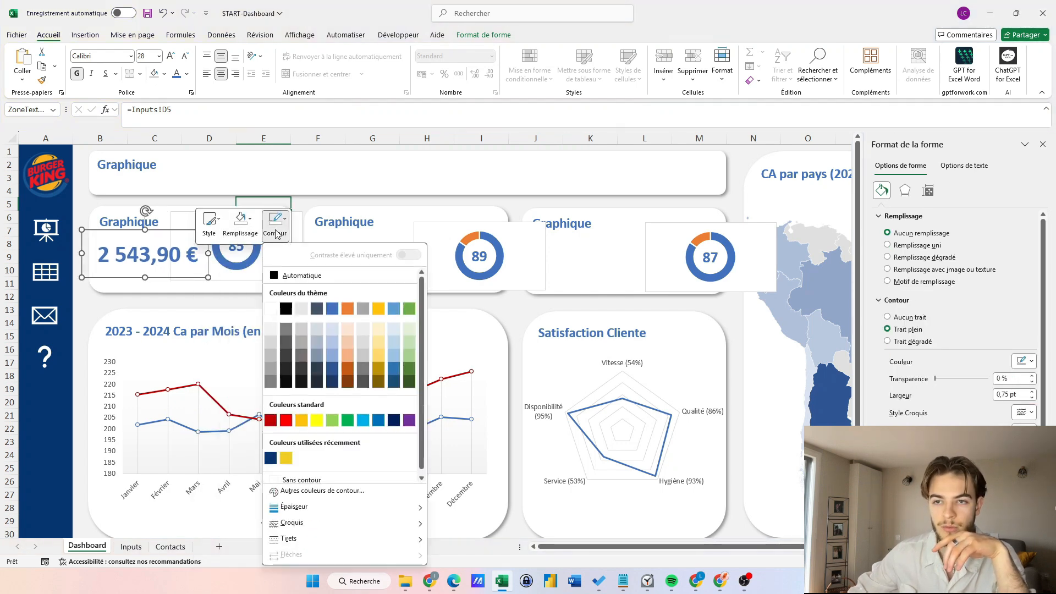
{"action": "left_click", "coordinate": [295, 477]}
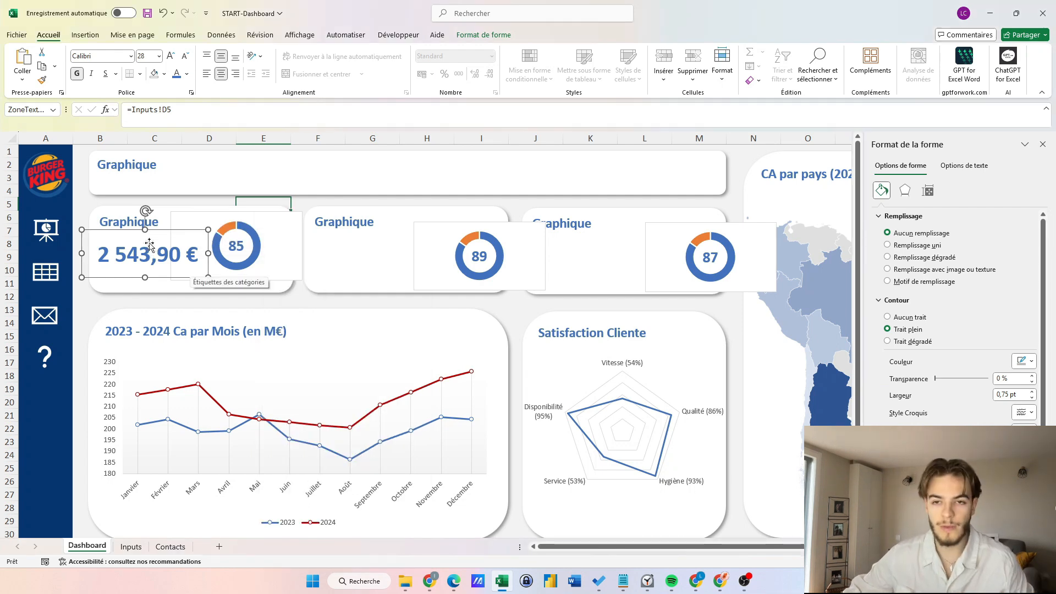
Copy the value box into the second card, link it to Inputs!G5, and apply the formatting.
{"action": "left_click_drag", "start_coordinate": [149, 245], "coordinate": [580, 263]}
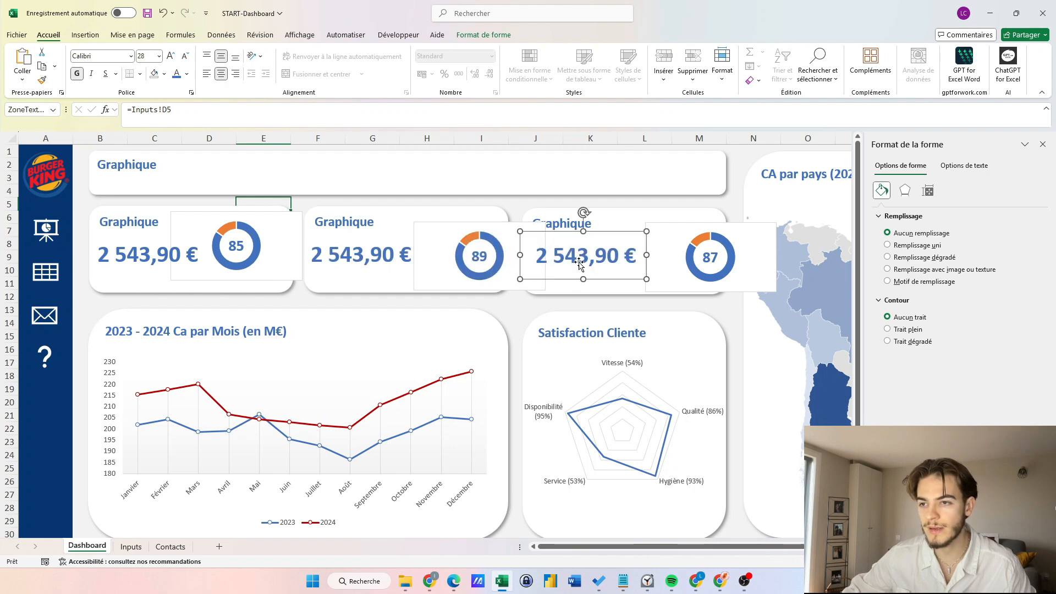
{"action": "left_click", "coordinate": [360, 256]}
{"action": "left_click", "coordinate": [171, 110]}
{"action": "key", "text": "BackSpace"}
{"action": "key", "text": "BackSpace"}
{"action": "type", "text": "G5"}
{"action": "key", "text": "Return"}
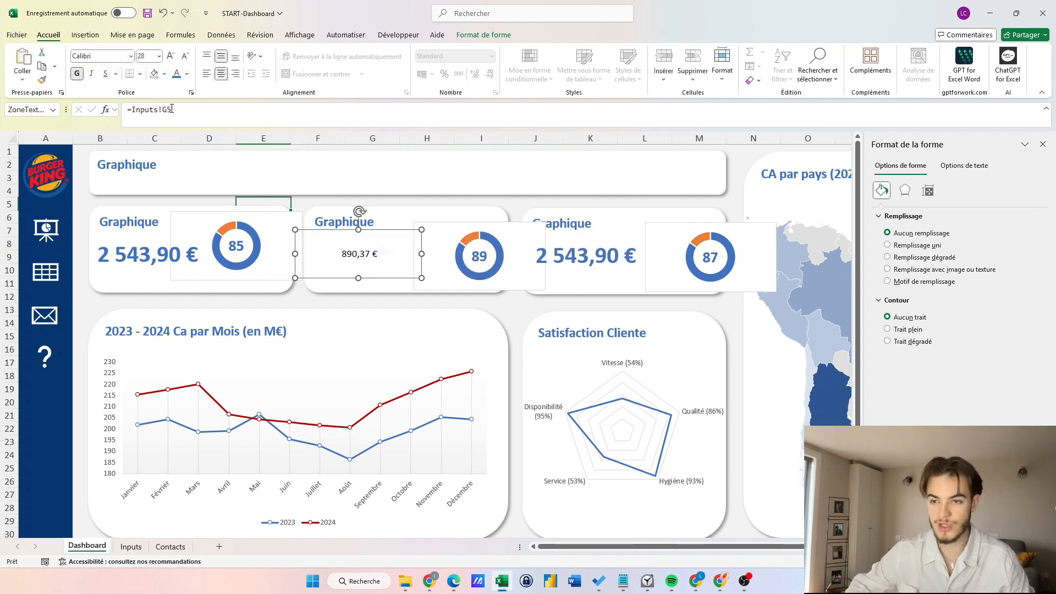
{"action": "left_click", "coordinate": [145, 254]}
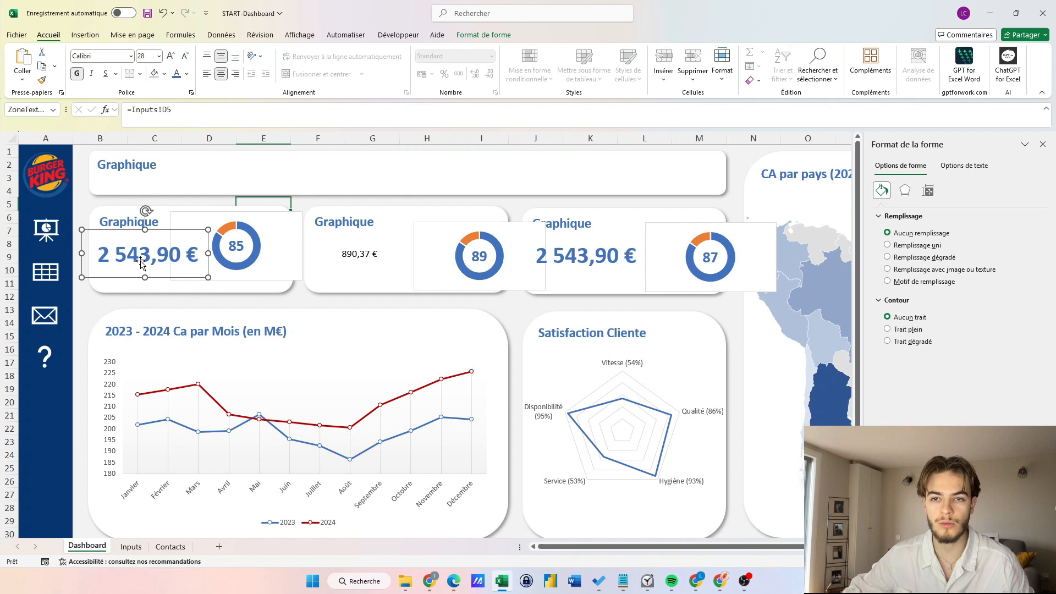
{"action": "left_click", "coordinate": [42, 79]}
{"action": "left_click", "coordinate": [342, 259]}
Link the third card's box to Inputs!J5 and apply the large bold style to 87,0.
{"action": "left_click", "coordinate": [627, 254]}
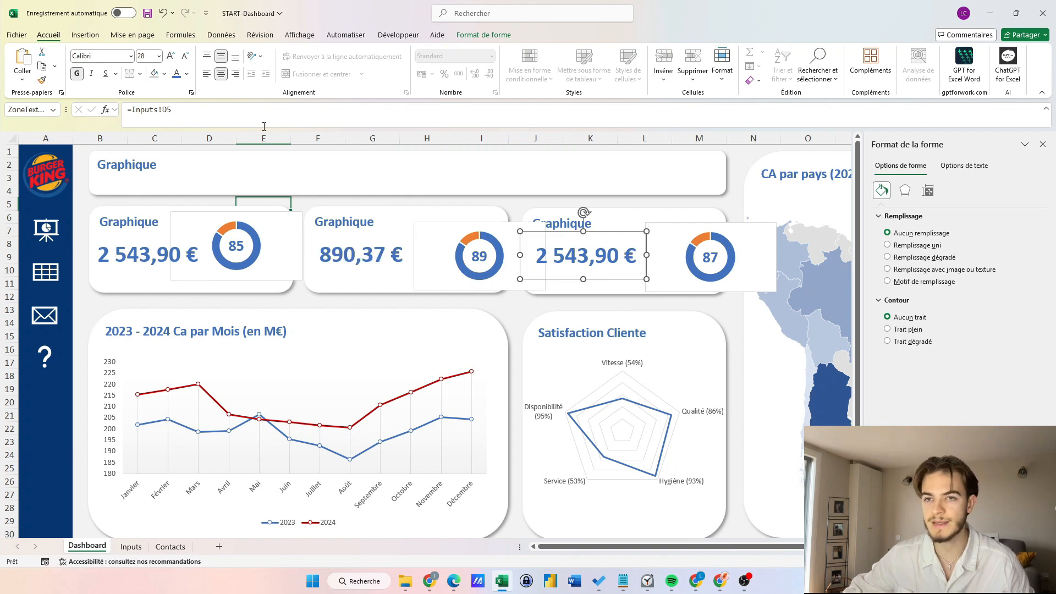
{"action": "left_click", "coordinate": [186, 108]}
{"action": "key", "text": "BackSpace"}
{"action": "key", "text": "BackSpace"}
{"action": "type", "text": "J5"}
{"action": "key", "text": "Return"}
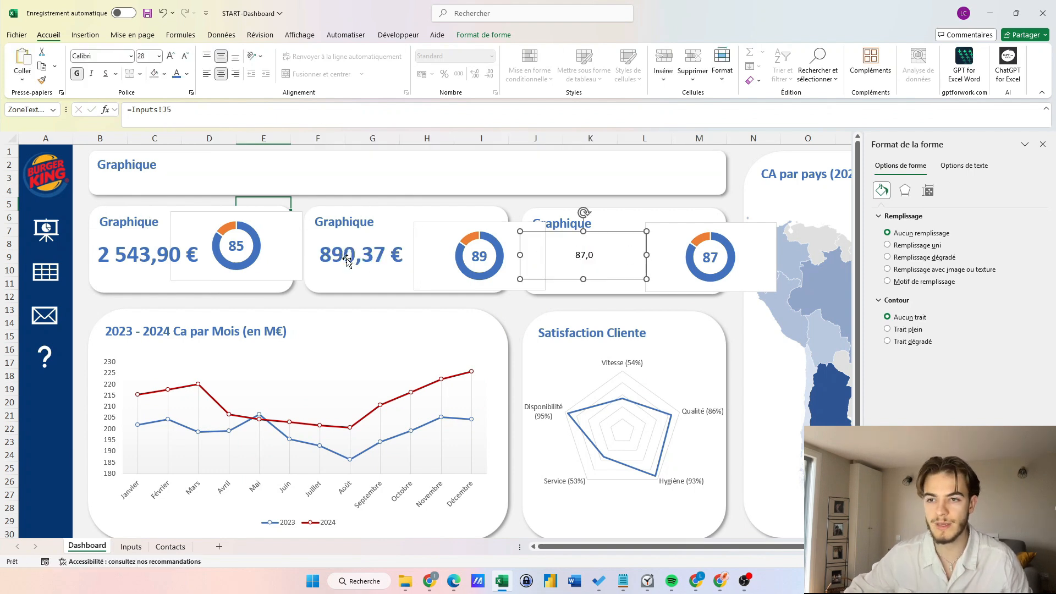
{"action": "left_click", "coordinate": [348, 261]}
{"action": "left_click", "coordinate": [42, 79]}
{"action": "left_click", "coordinate": [594, 249]}
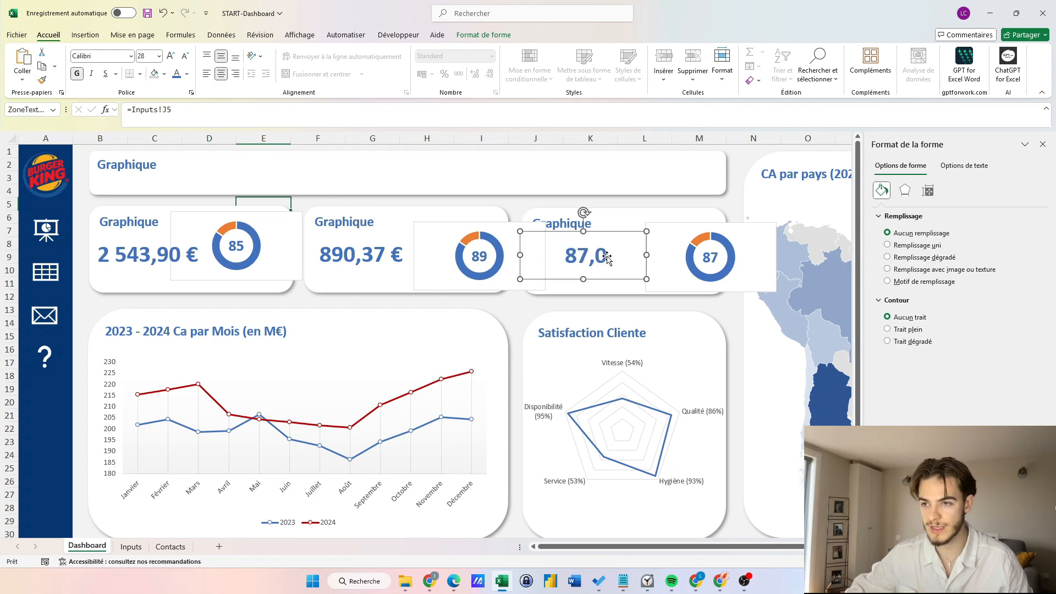
Remove the first doughnut chart's border, then shift and enlarge it slightly.
{"action": "left_click", "coordinate": [229, 249]}
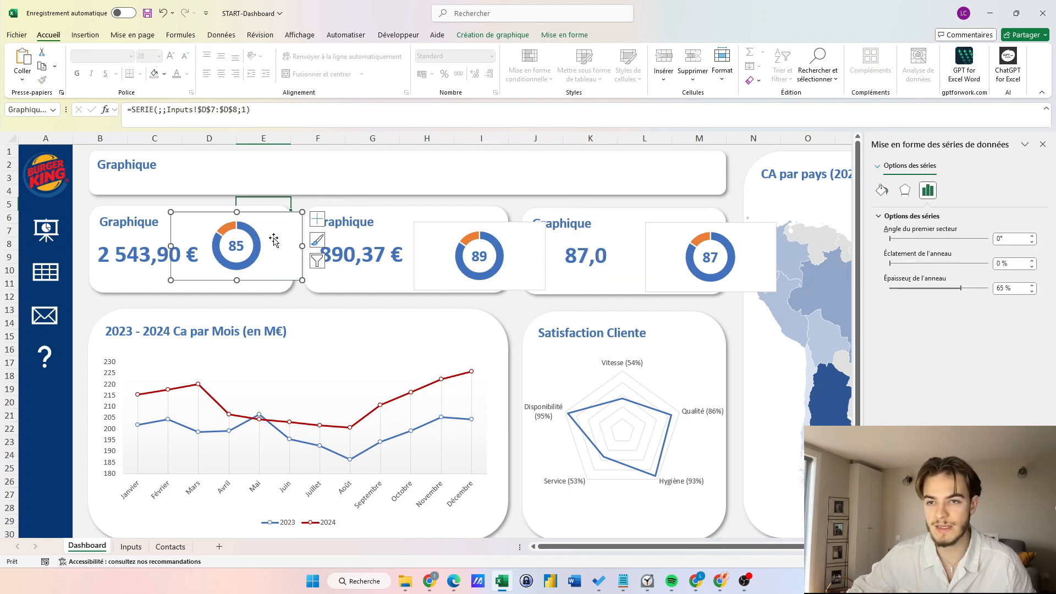
{"action": "left_click", "coordinate": [280, 233]}
{"action": "left_click", "coordinate": [882, 190]}
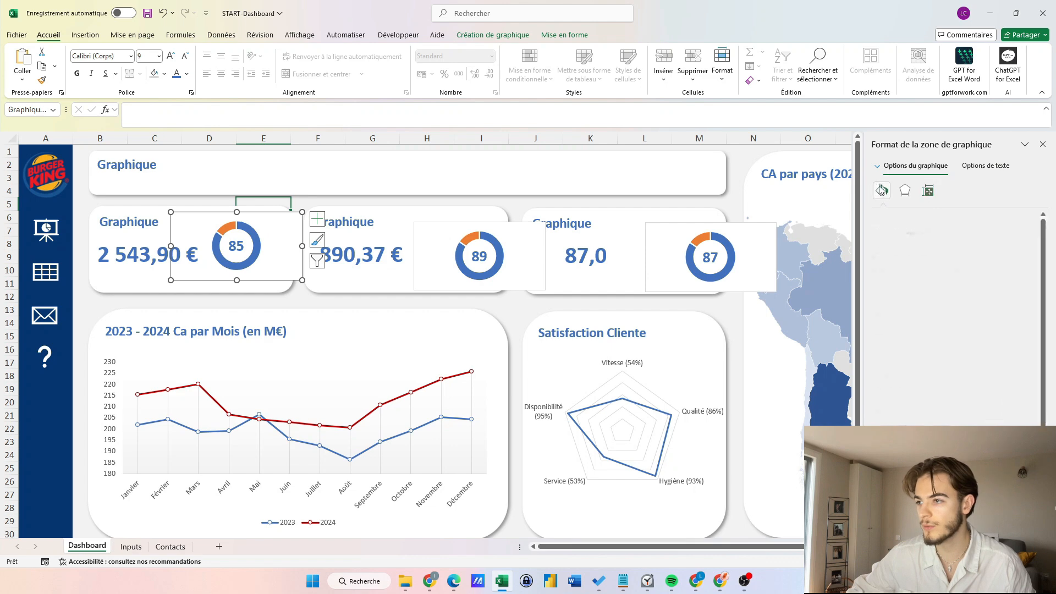
{"action": "left_click", "coordinate": [891, 330]}
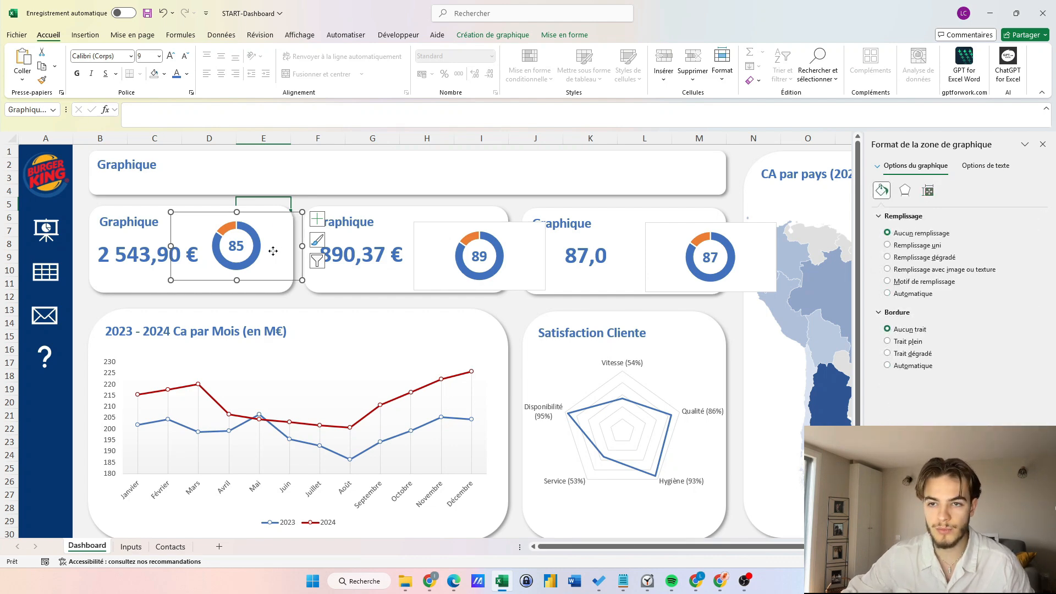
{"action": "left_click_drag", "start_coordinate": [272, 251], "coordinate": [282, 256]}
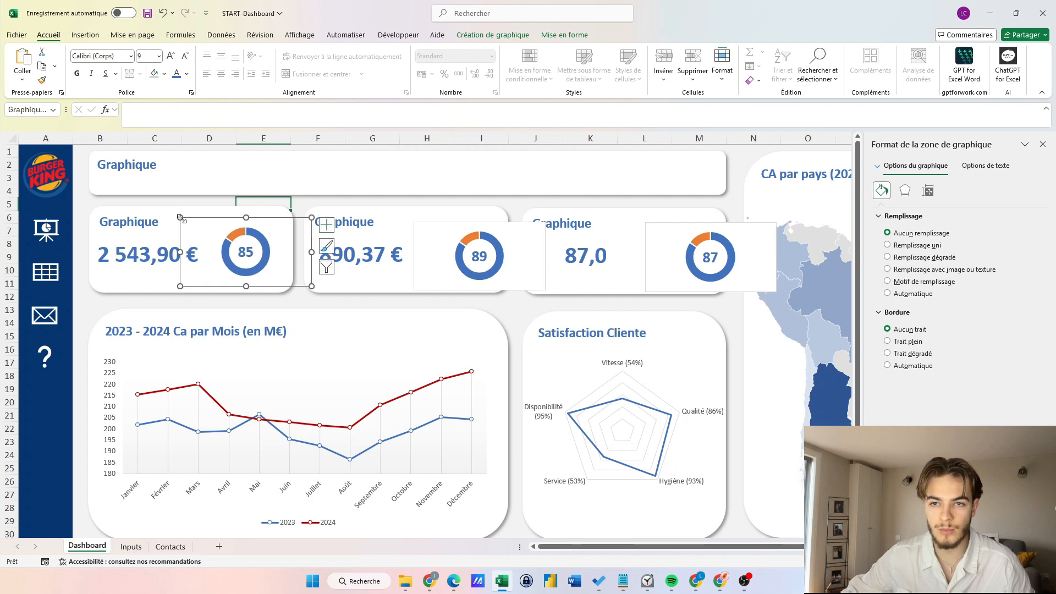
{"action": "left_click_drag", "start_coordinate": [181, 218], "coordinate": [172, 211]}
Recolour the first doughnut's segments light blue and dark blue.
{"action": "left_click", "coordinate": [222, 251]}
{"action": "left_click", "coordinate": [221, 251]}
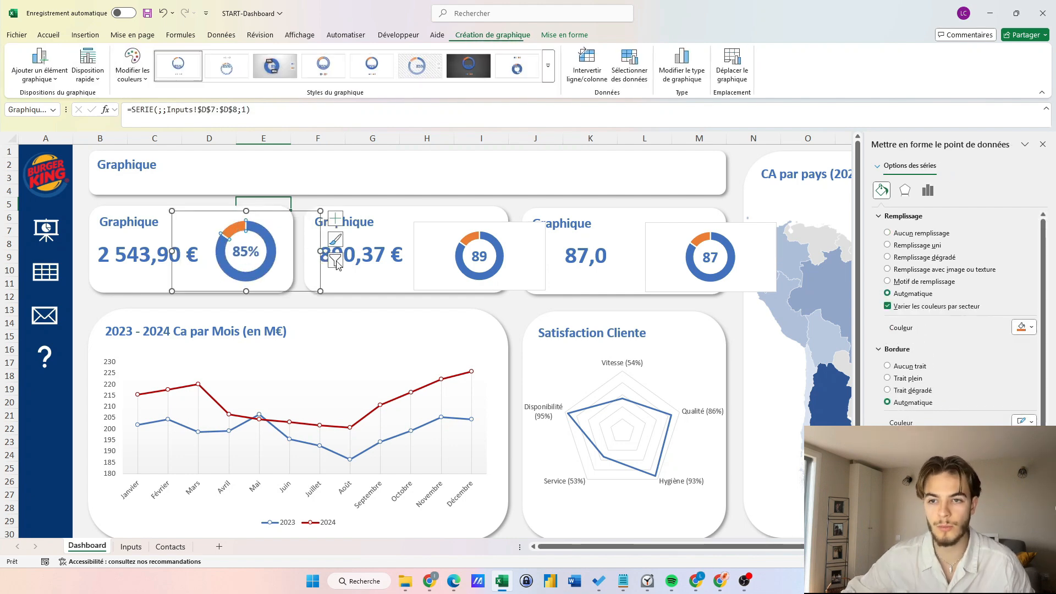
{"action": "scroll", "coordinate": [979, 420], "scroll_direction": "down", "scroll_amount": 1}
{"action": "left_click", "coordinate": [1032, 302]}
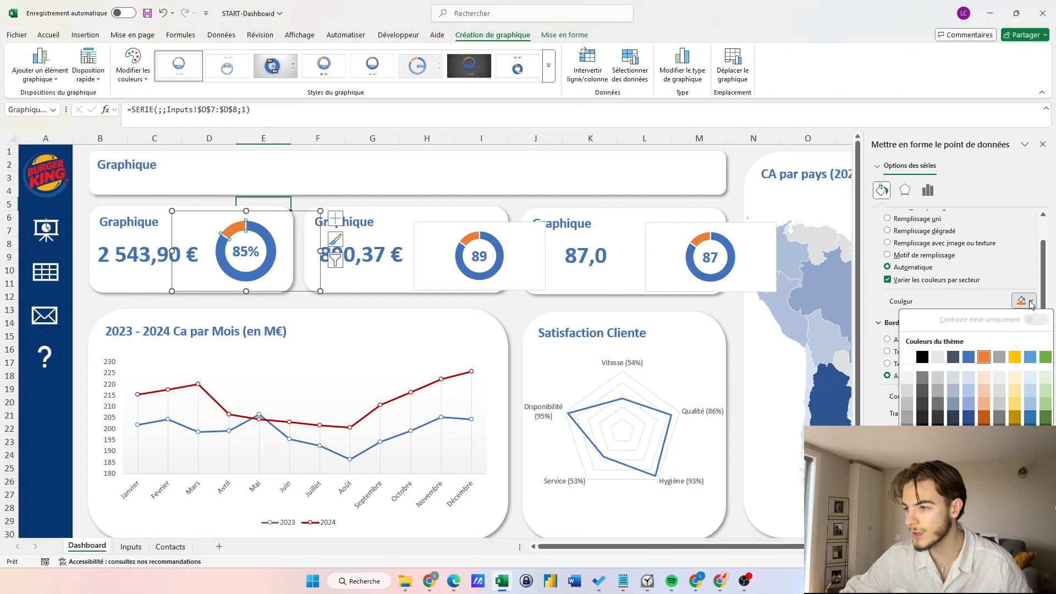
{"action": "left_click", "coordinate": [971, 378]}
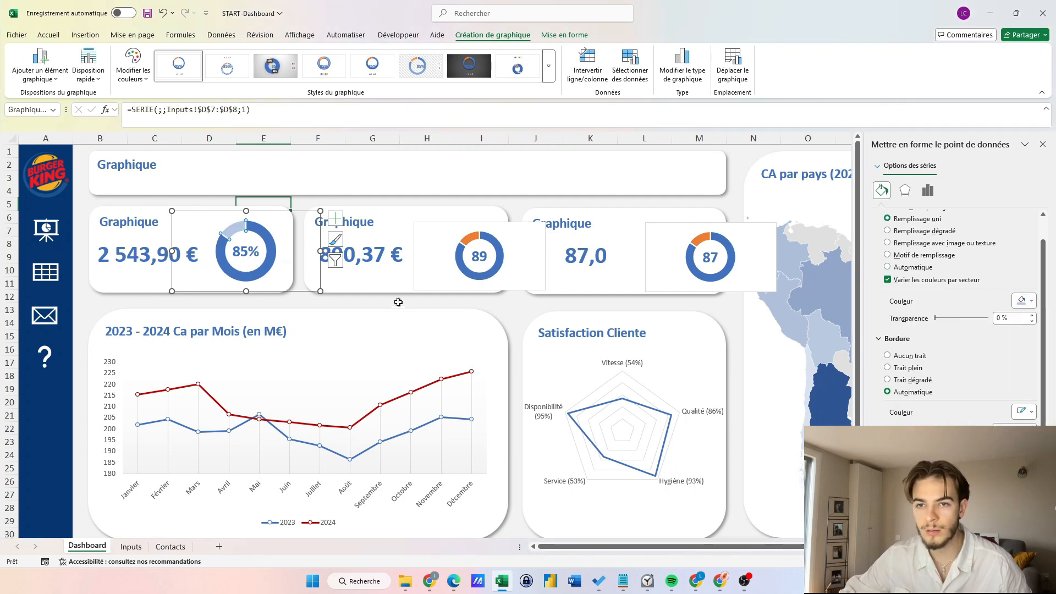
{"action": "left_click", "coordinate": [1032, 302]}
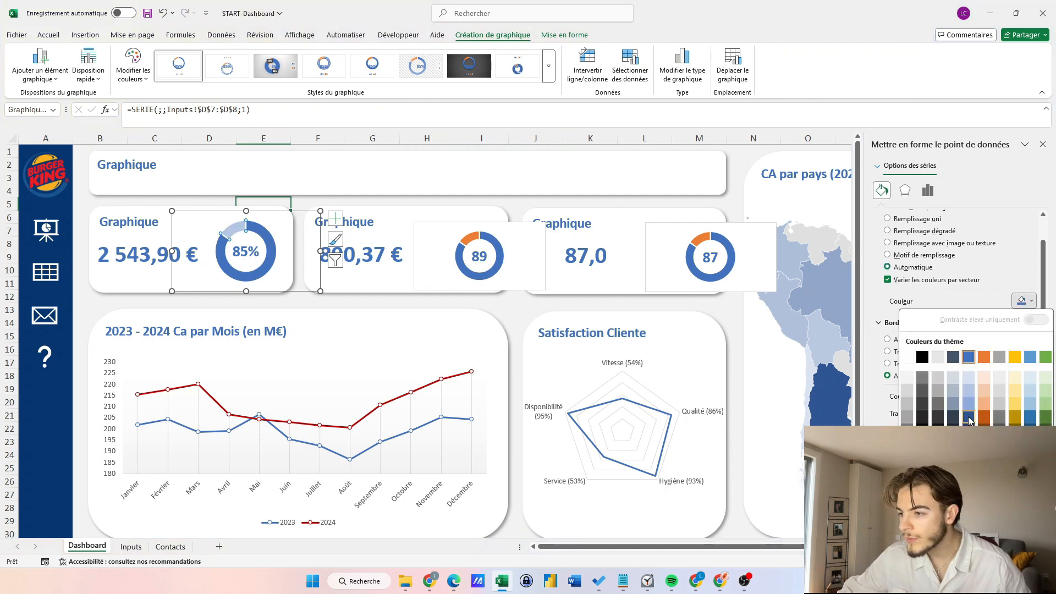
{"action": "left_click", "coordinate": [972, 421]}
{"action": "left_click", "coordinate": [229, 299]}
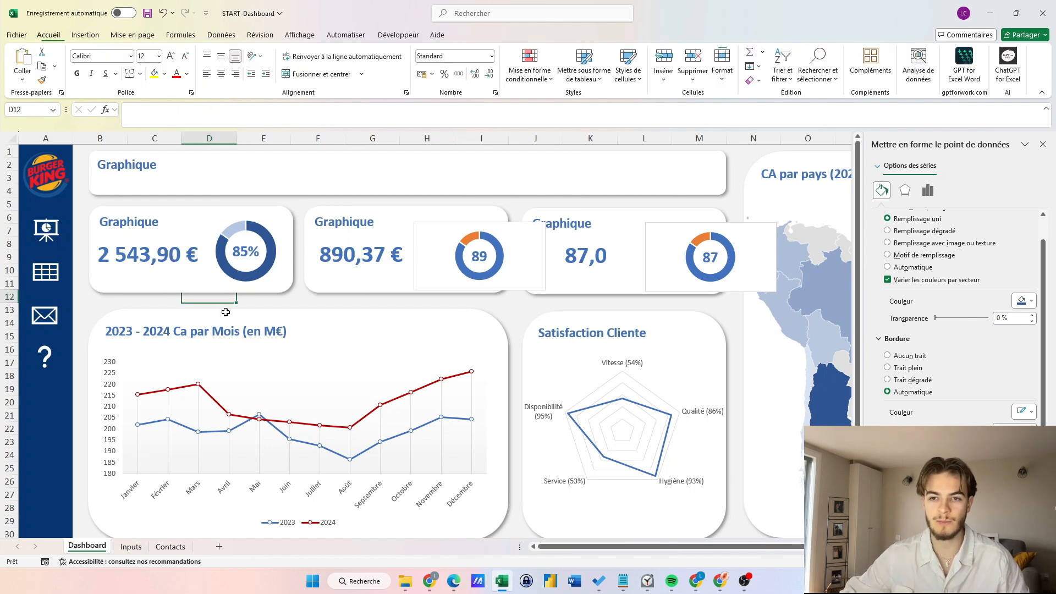
Select the whole chart area of the 89% doughnut gauge.
{"action": "left_click", "coordinate": [441, 248]}
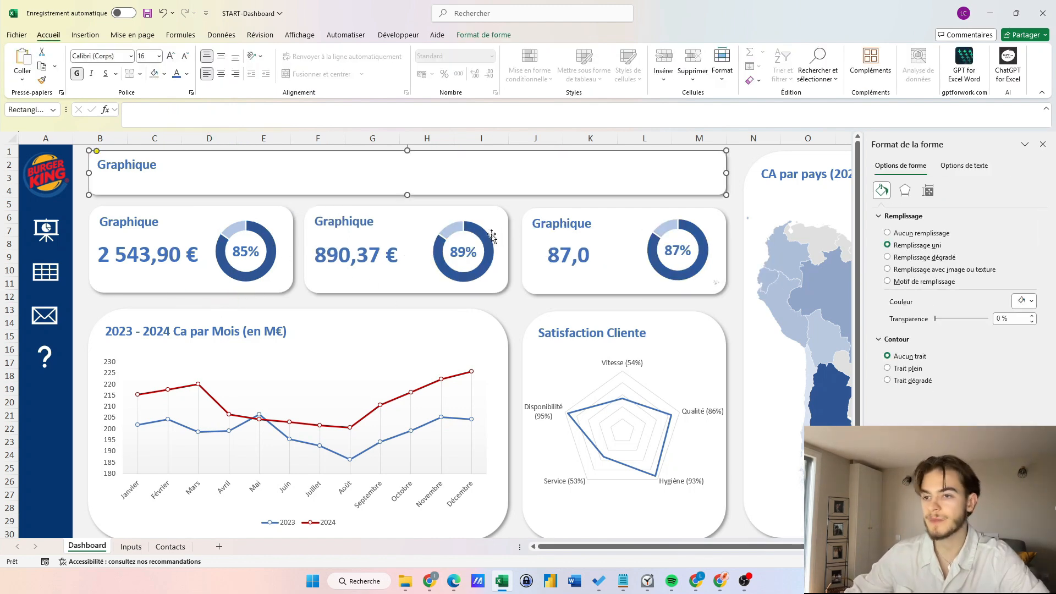
{"action": "left_click", "coordinate": [491, 237]}
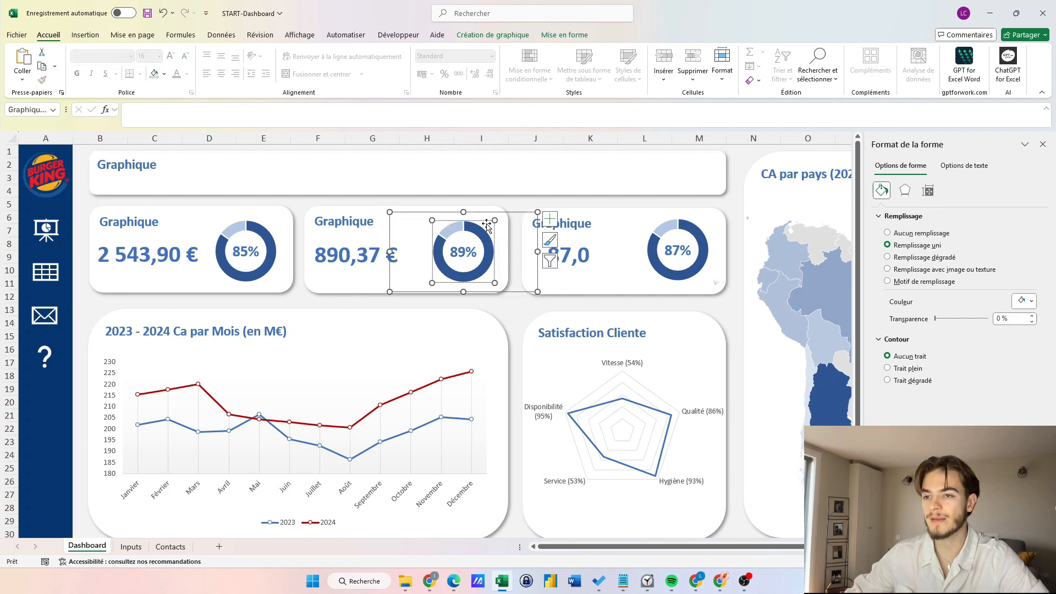
{"action": "left_click", "coordinate": [519, 216]}
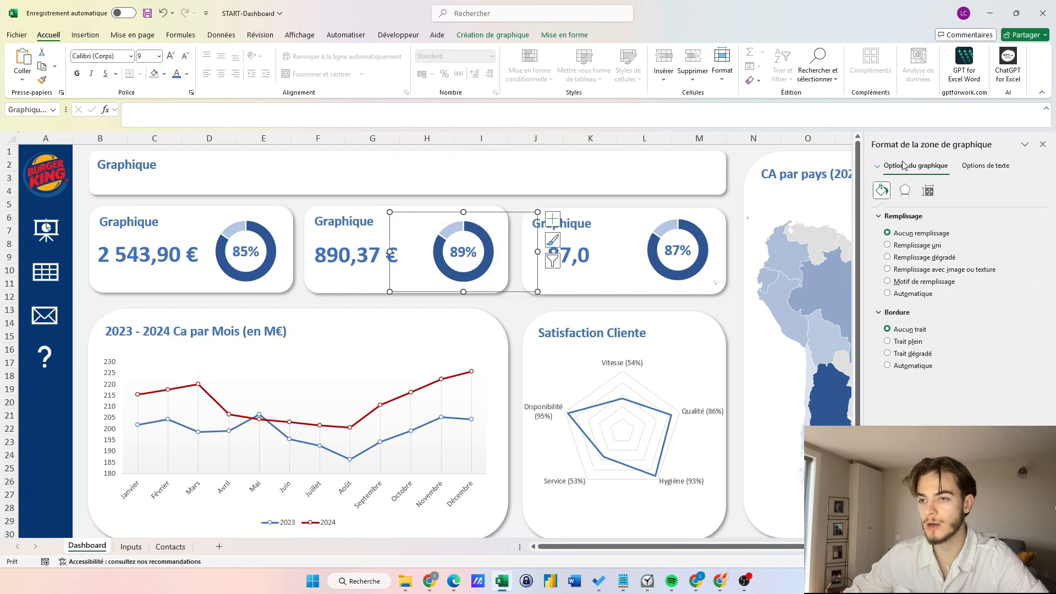